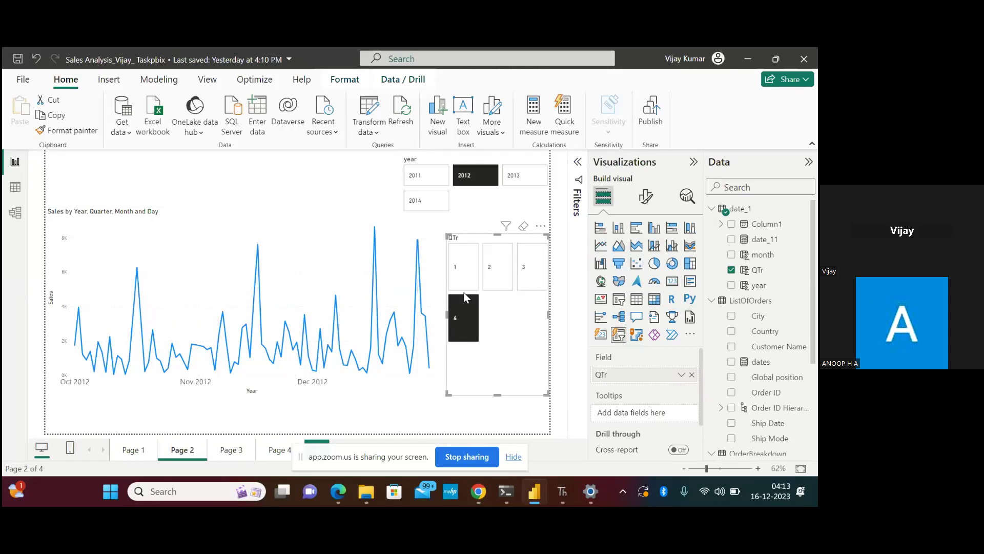
Widen the QTr slicer over the line chart and replace its field with month from the date_1 table.
{"action": "left_click_drag", "start_coordinate": [447, 314], "coordinate": [170, 288]}
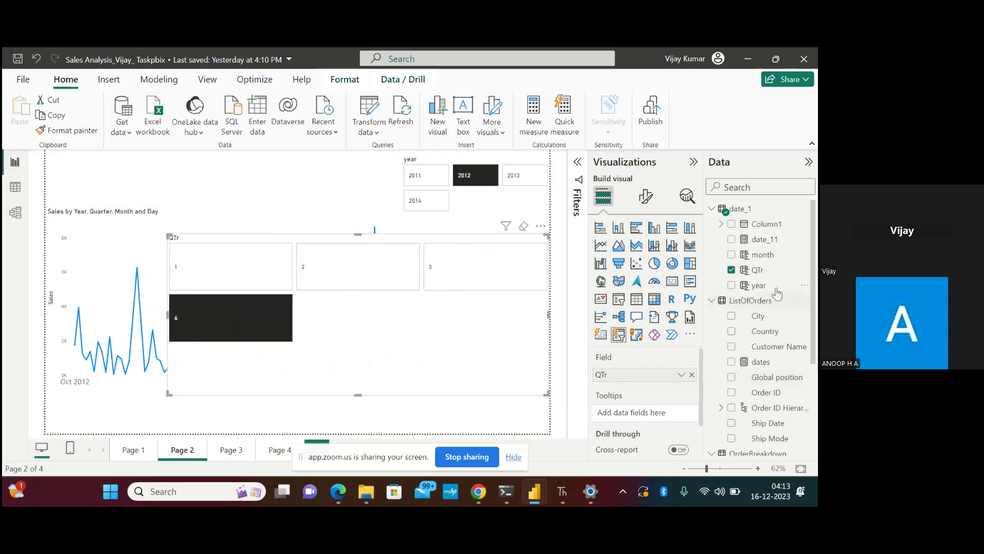
{"action": "left_click_drag", "start_coordinate": [752, 256], "coordinate": [721, 292]}
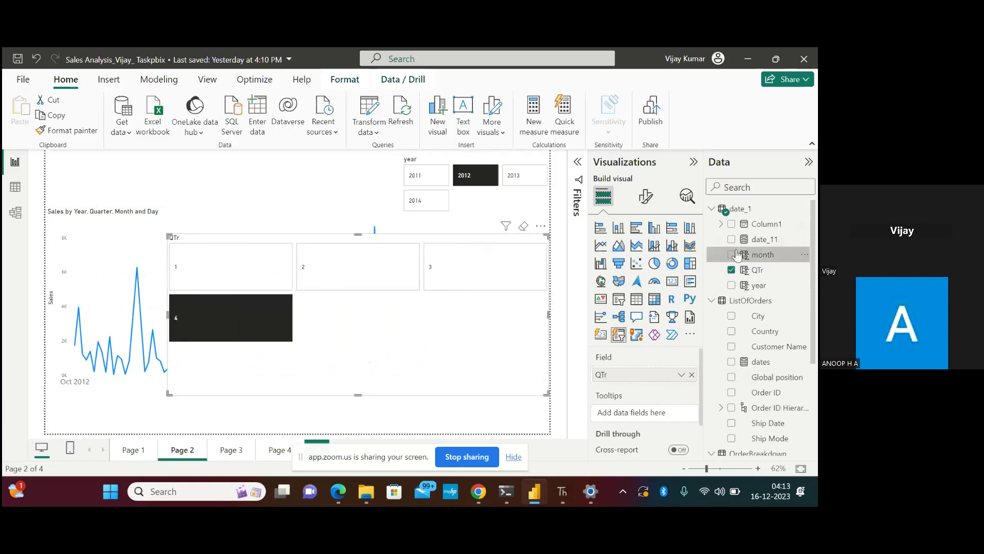
{"action": "left_click", "coordinate": [731, 270]}
{"action": "left_click_drag", "start_coordinate": [763, 255], "coordinate": [427, 339]}
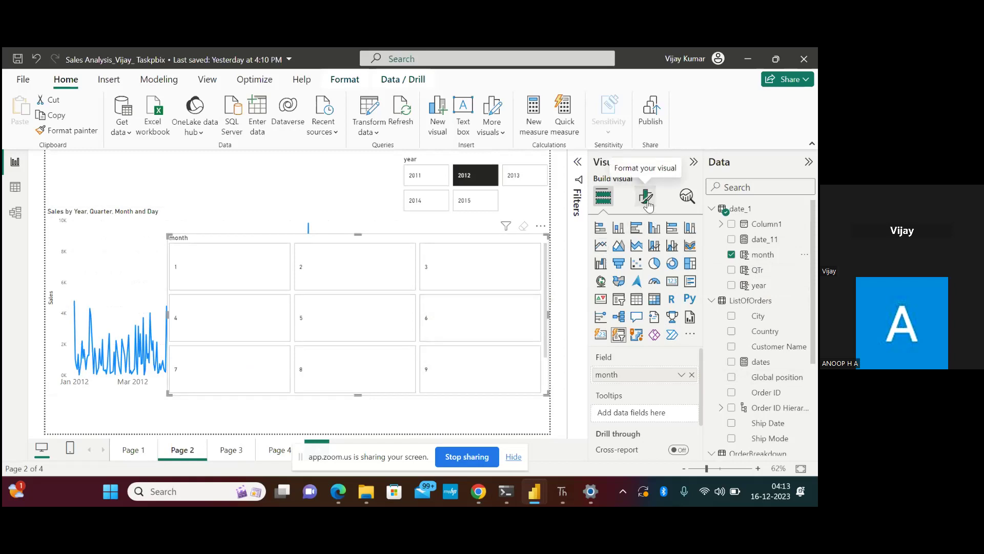
Resize the month slicer into a shallow band spanning the full page width above the sales chart.
{"action": "scroll", "coordinate": [621, 424], "scroll_direction": "down", "scroll_amount": 1}
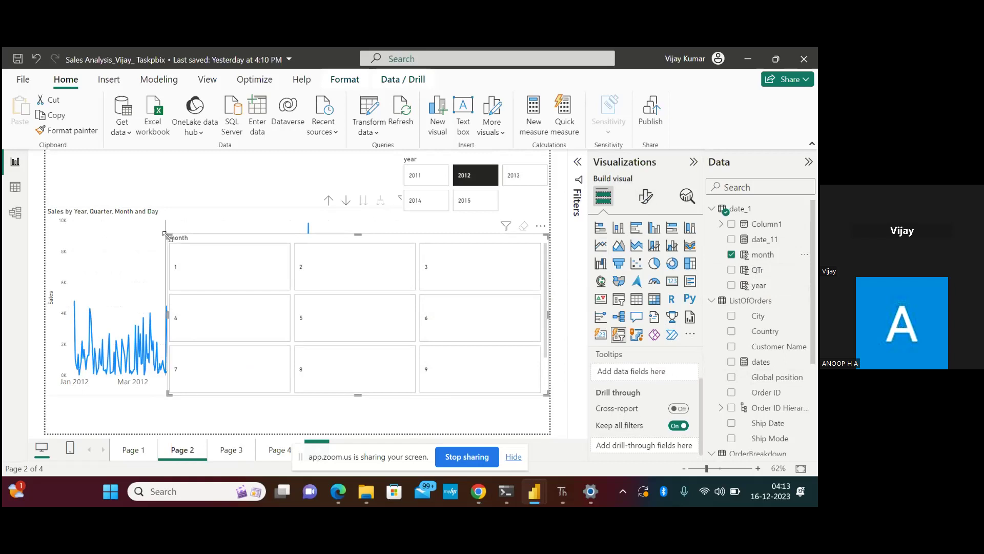
{"action": "left_click_drag", "start_coordinate": [167, 238], "coordinate": [467, 290]}
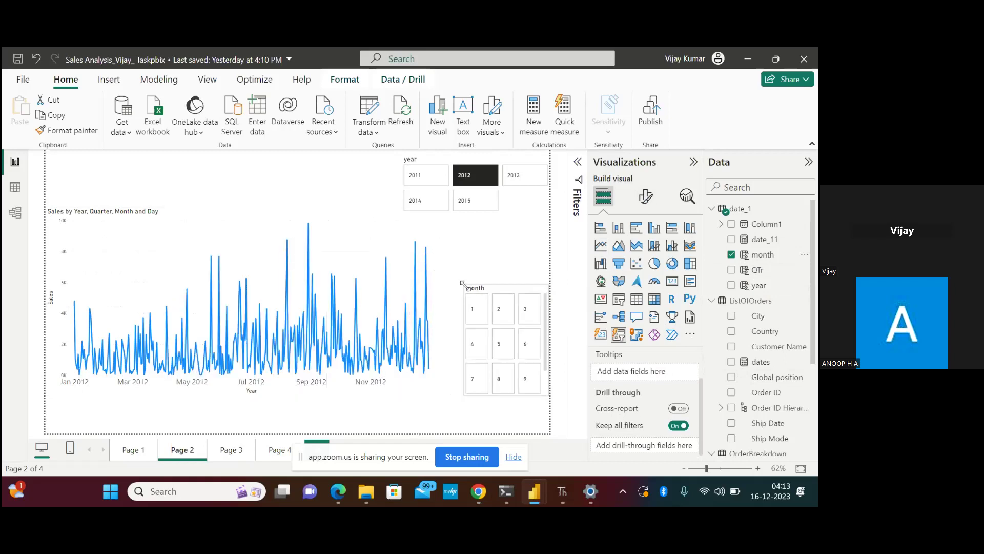
{"action": "left_click_drag", "start_coordinate": [507, 284], "coordinate": [505, 204]}
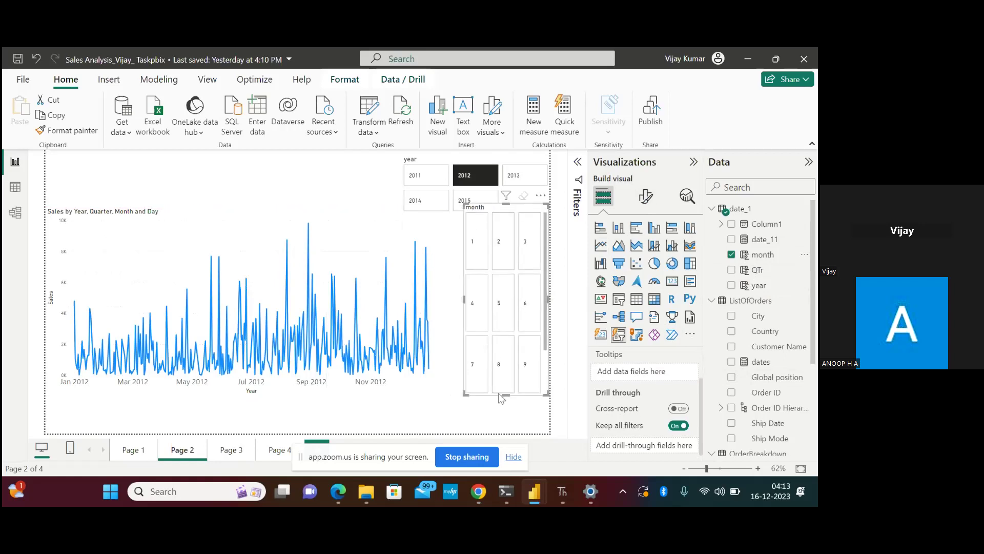
{"action": "left_click_drag", "start_coordinate": [507, 396], "coordinate": [511, 416]}
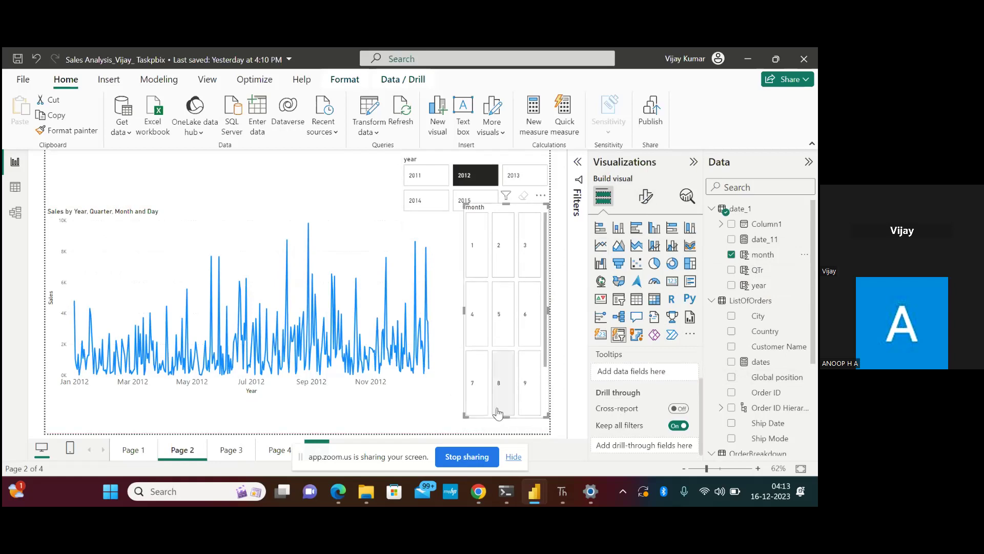
{"action": "left_click_drag", "start_coordinate": [508, 204], "coordinate": [499, 152]}
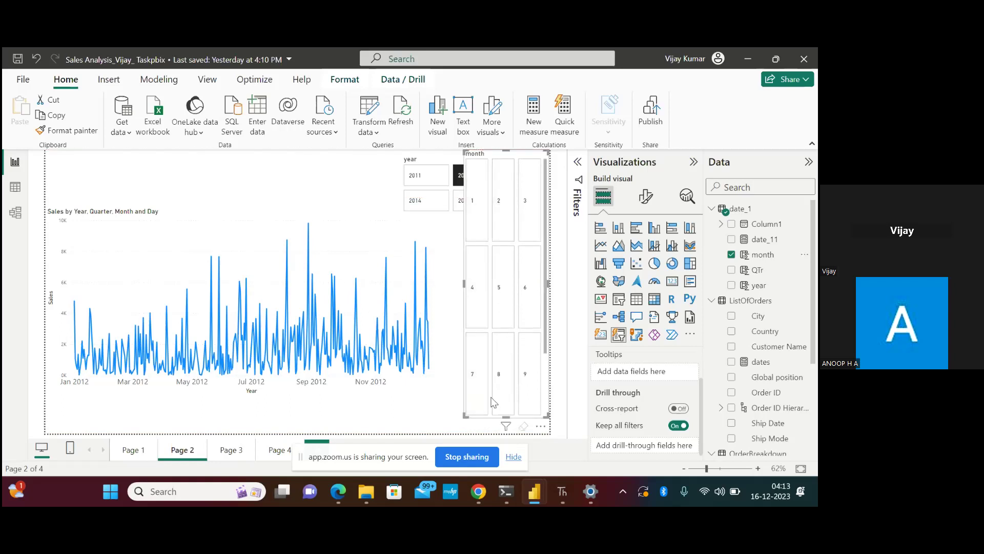
{"action": "left_click_drag", "start_coordinate": [506, 415], "coordinate": [525, 206]}
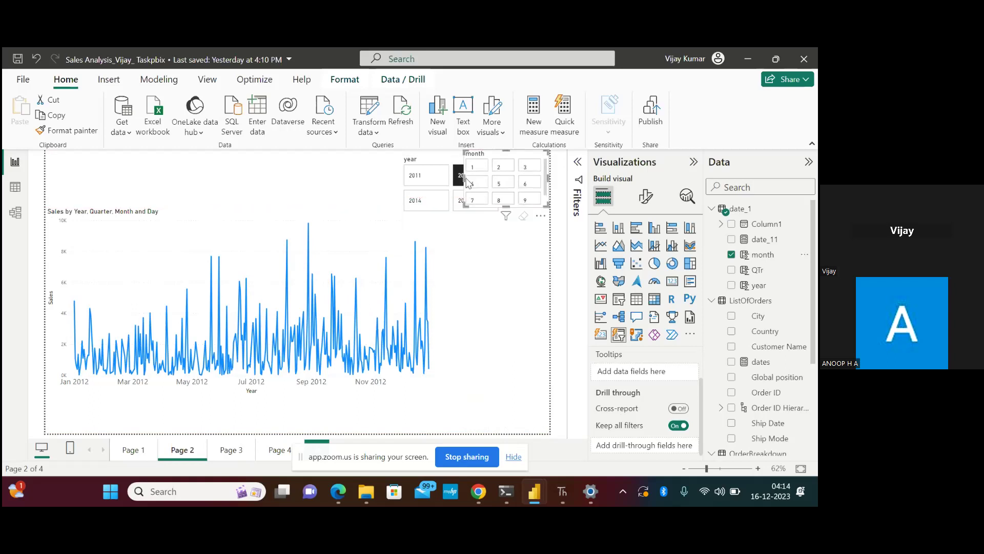
{"action": "left_click_drag", "start_coordinate": [465, 182], "coordinate": [36, 182]}
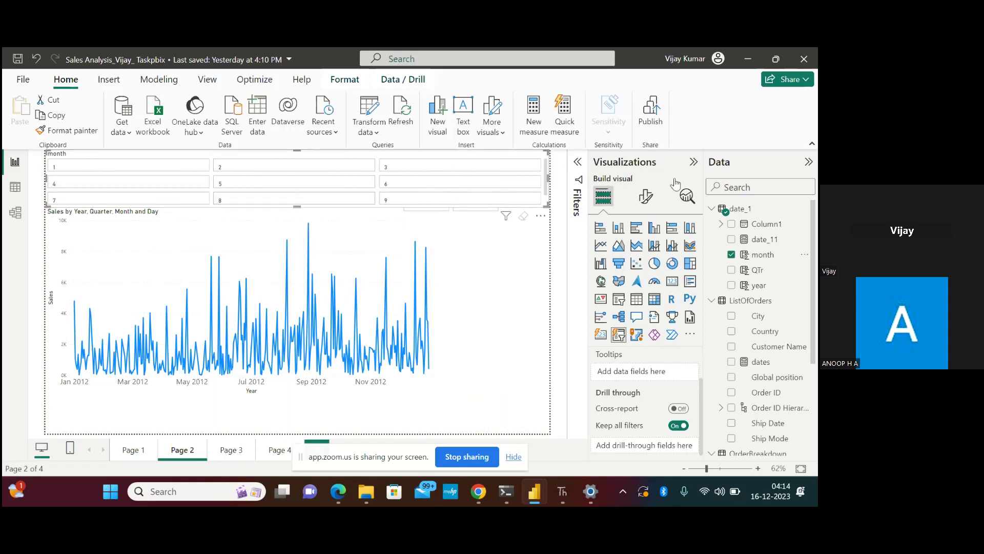
Review the selection options in the month slicer's formatting settings.
{"action": "left_click", "coordinate": [647, 197]}
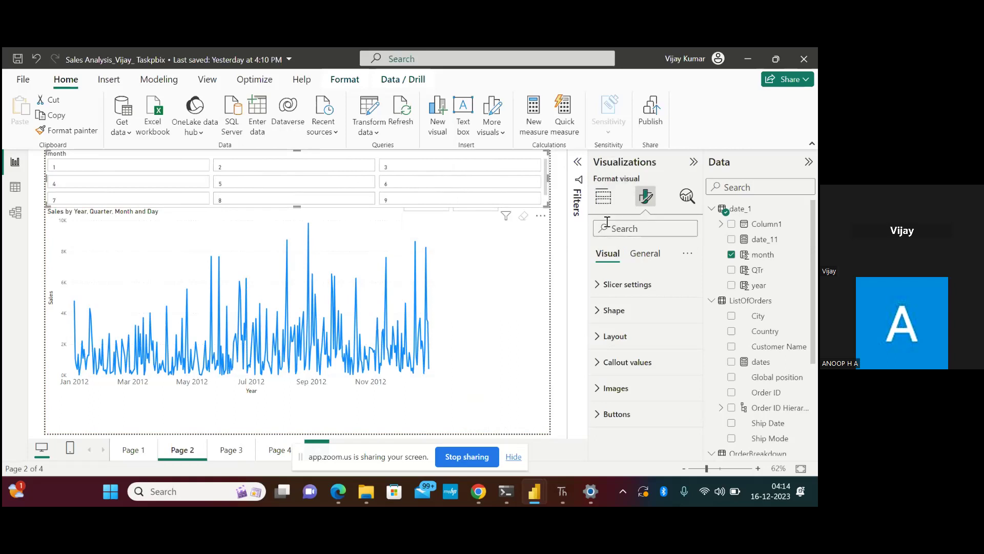
{"action": "left_click", "coordinate": [617, 291]}
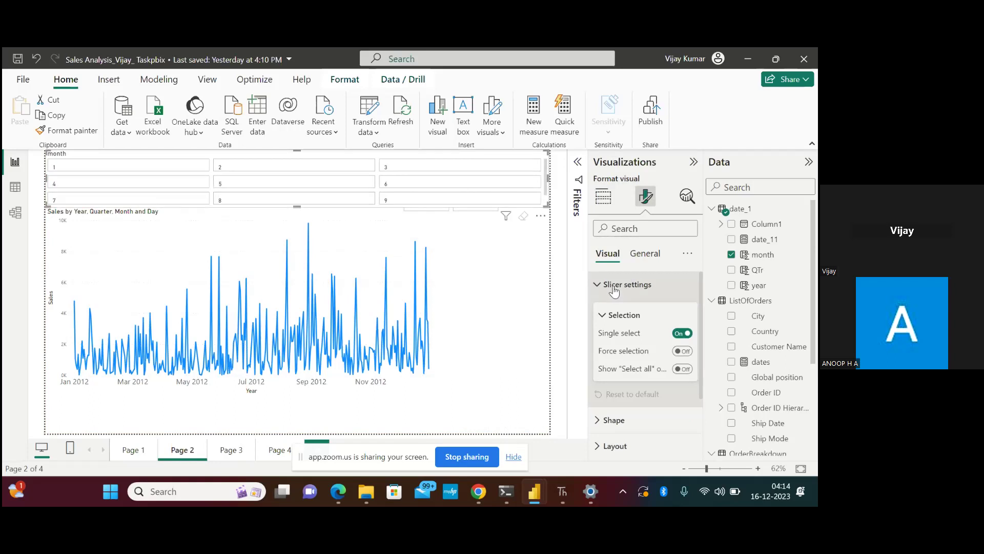
{"action": "left_click", "coordinate": [614, 290]}
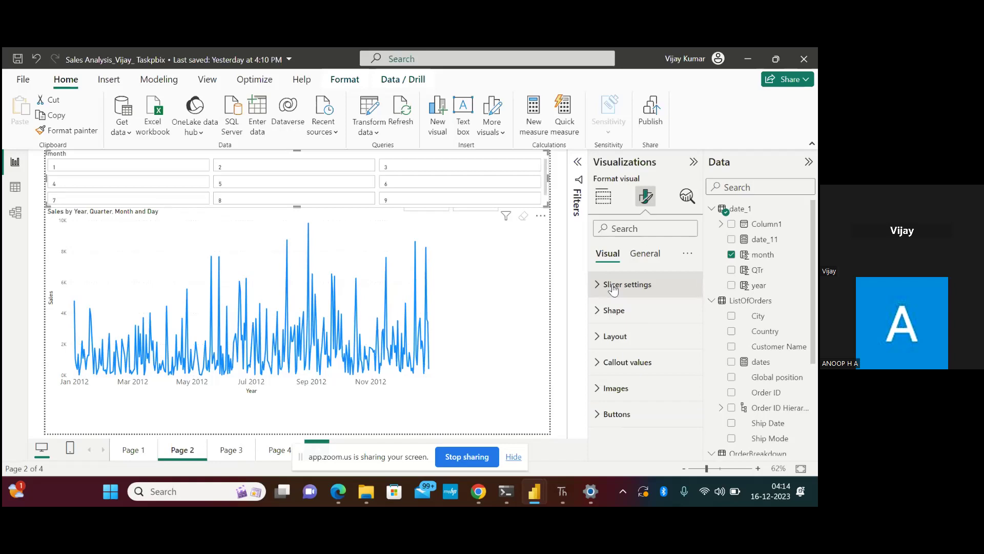
{"action": "left_click", "coordinate": [614, 290]}
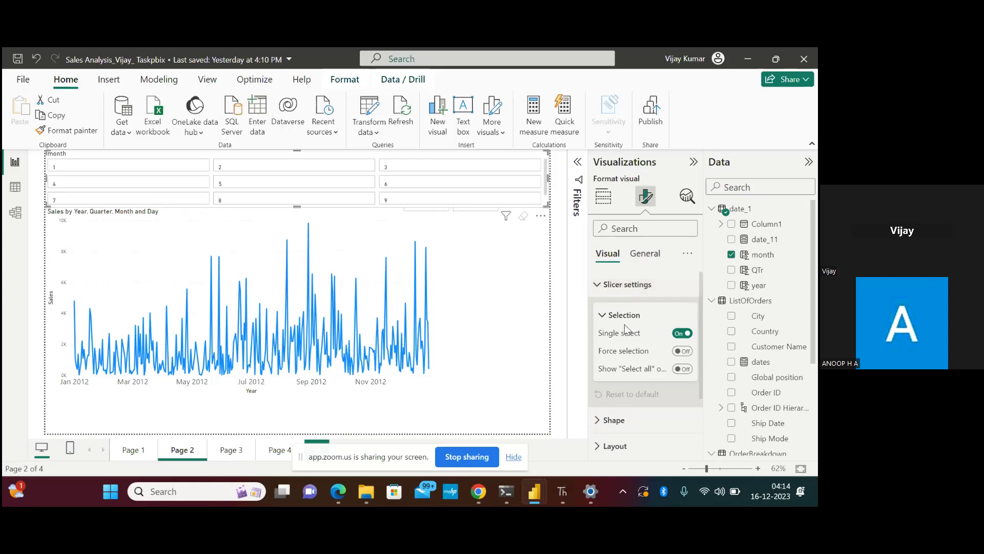
{"action": "scroll", "coordinate": [625, 331], "scroll_direction": "down", "scroll_amount": 1}
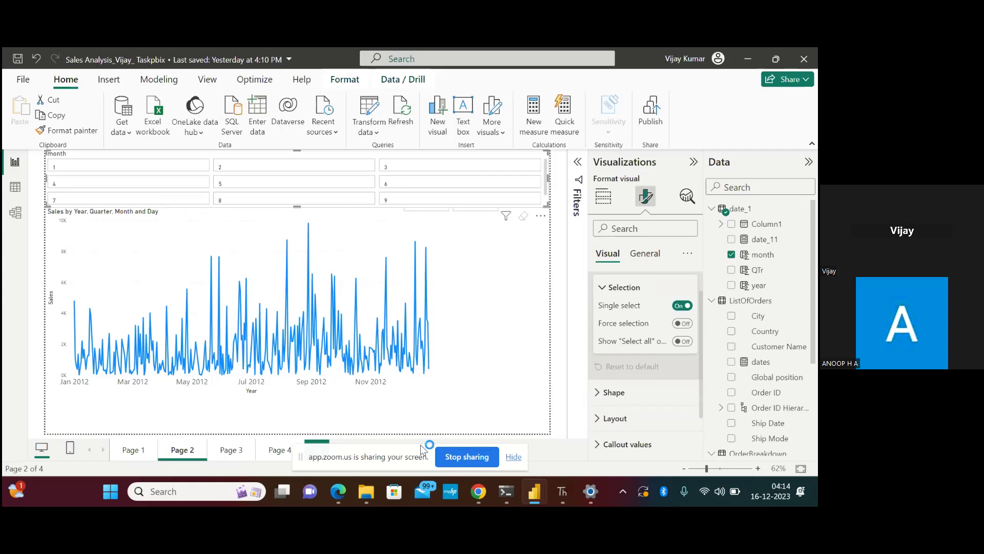
Move the screen-sharing bar clear of the page tabs and stop sharing the screen.
{"action": "left_click_drag", "start_coordinate": [417, 446], "coordinate": [510, 458]}
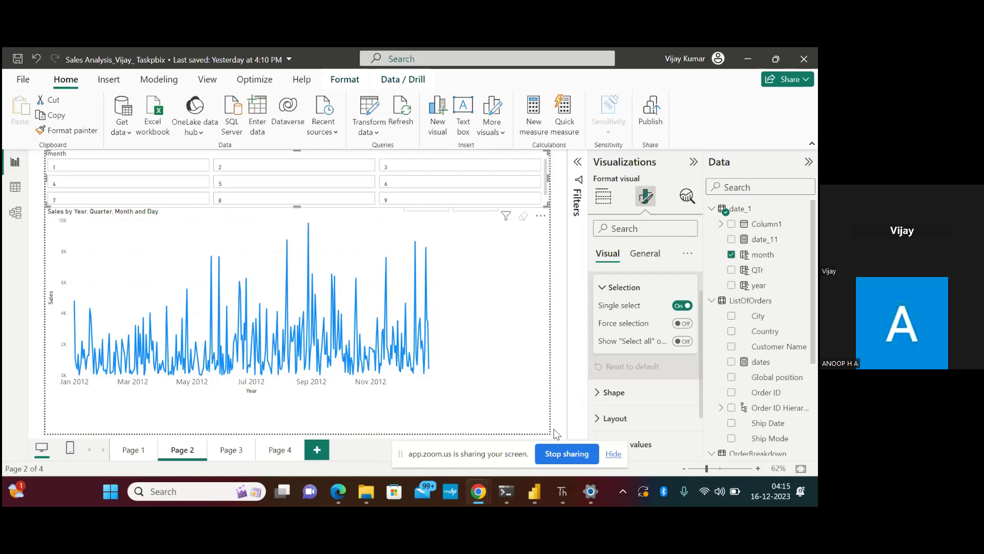
{"action": "left_click", "coordinate": [561, 456]}
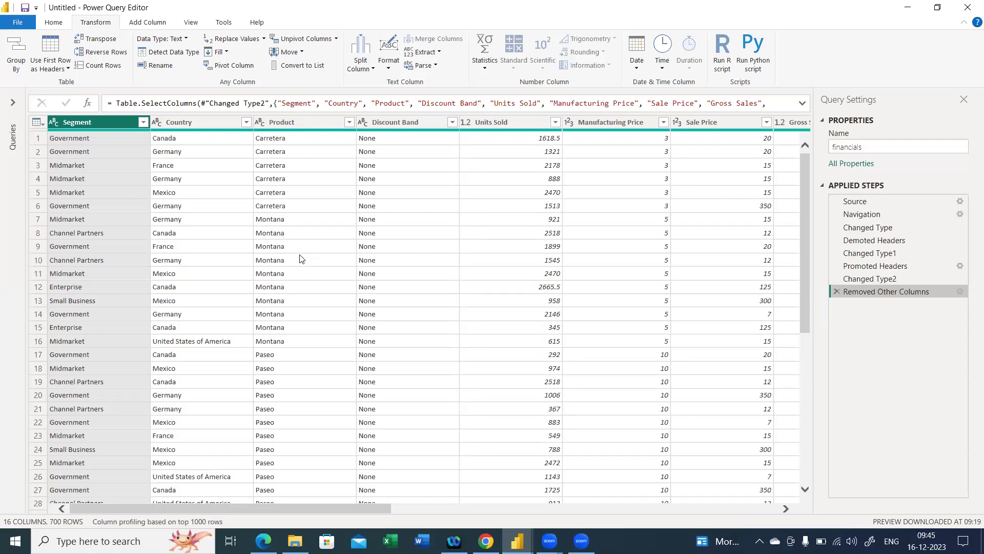
Transpose the financials table and transpose it back, and reverse its row order twice.
{"action": "left_click", "coordinate": [102, 44]}
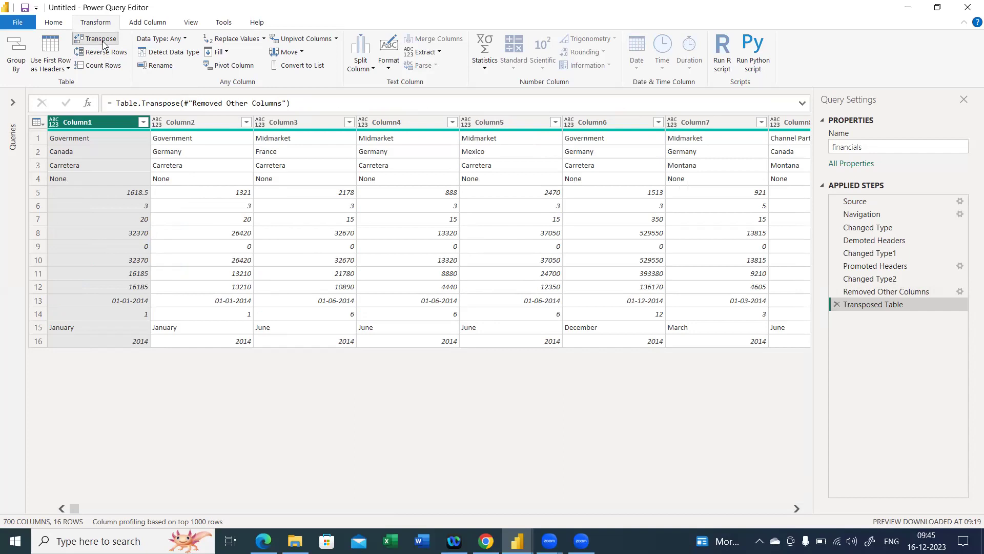
{"action": "left_click", "coordinate": [101, 39]}
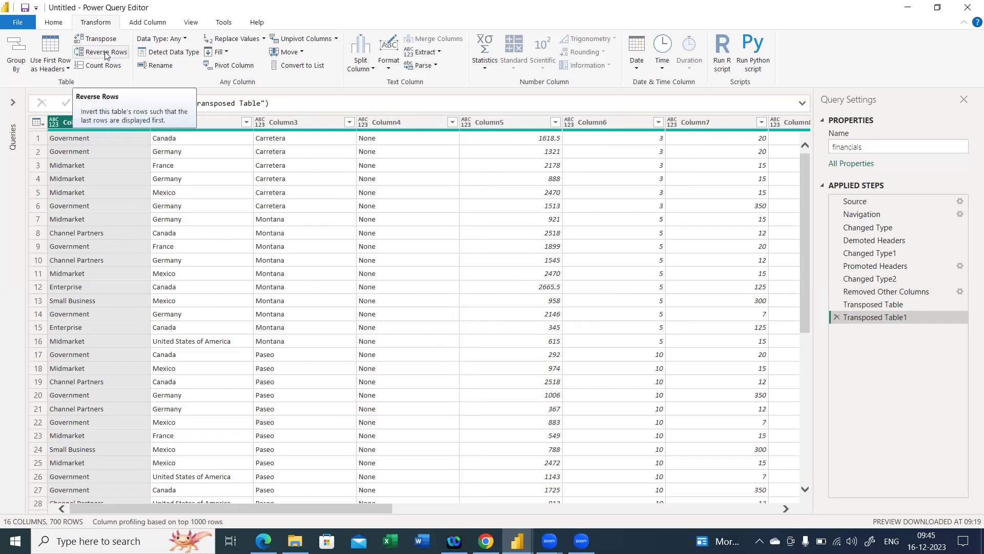
{"action": "left_click", "coordinate": [106, 53]}
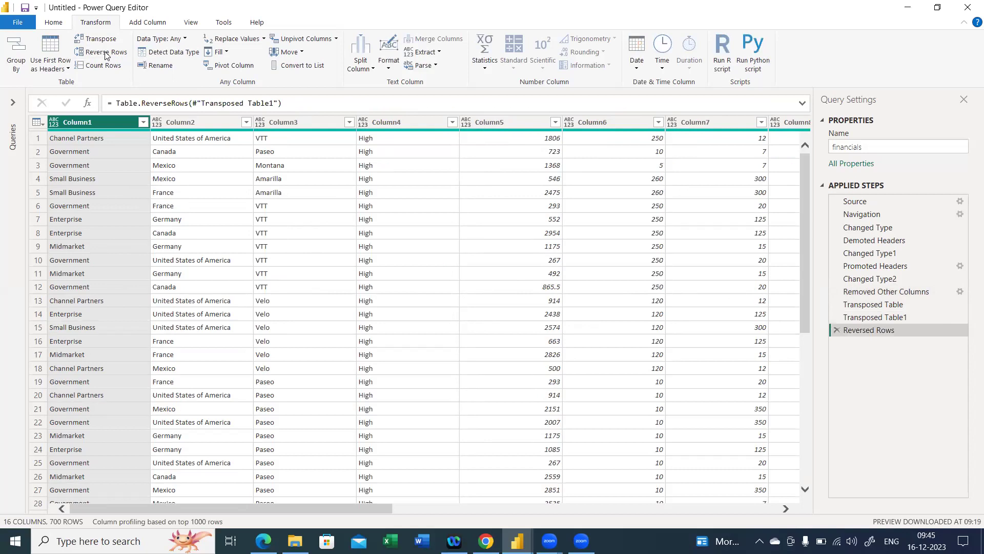
{"action": "left_click", "coordinate": [106, 53]}
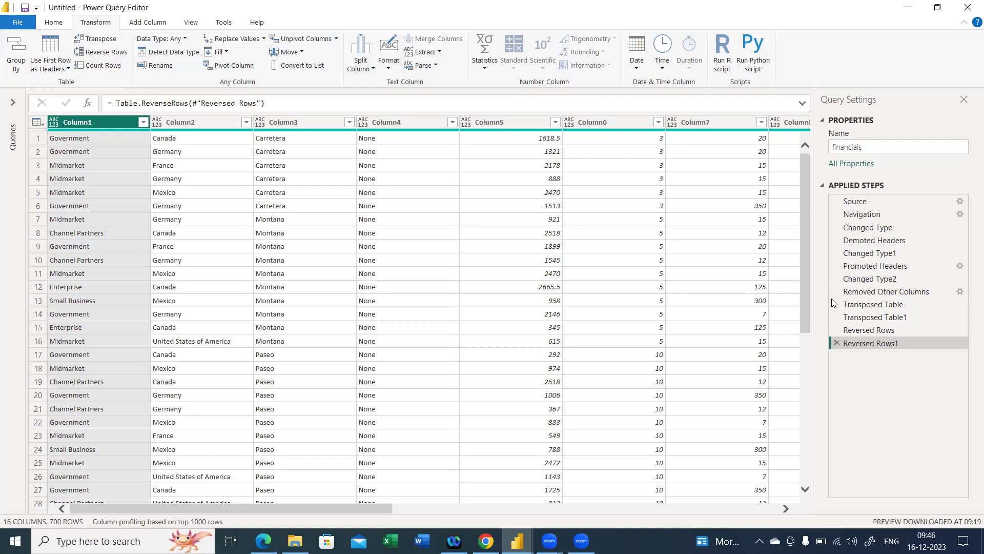
Delete both row reversals and both table transpositions from the financials query's applied steps.
{"action": "left_click", "coordinate": [837, 343]}
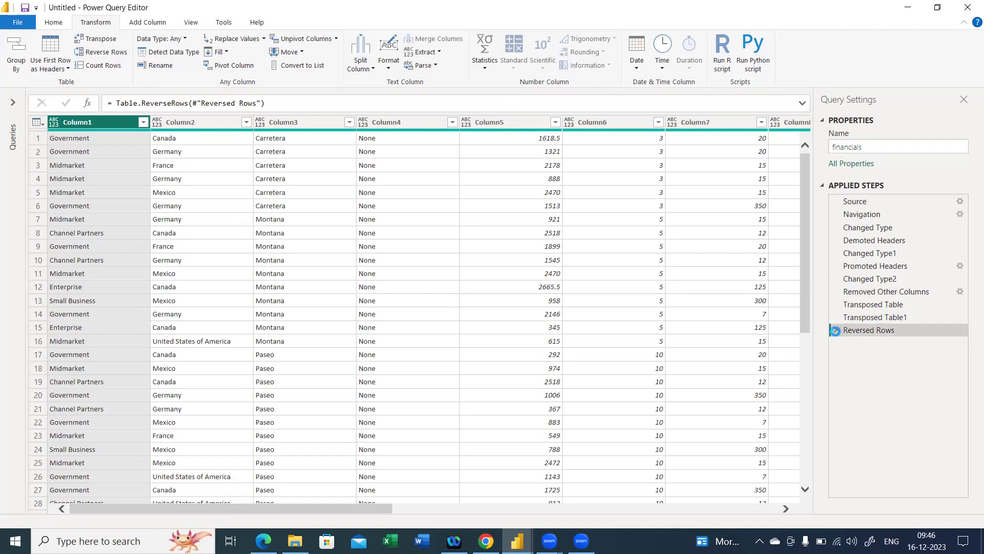
{"action": "left_click", "coordinate": [837, 329]}
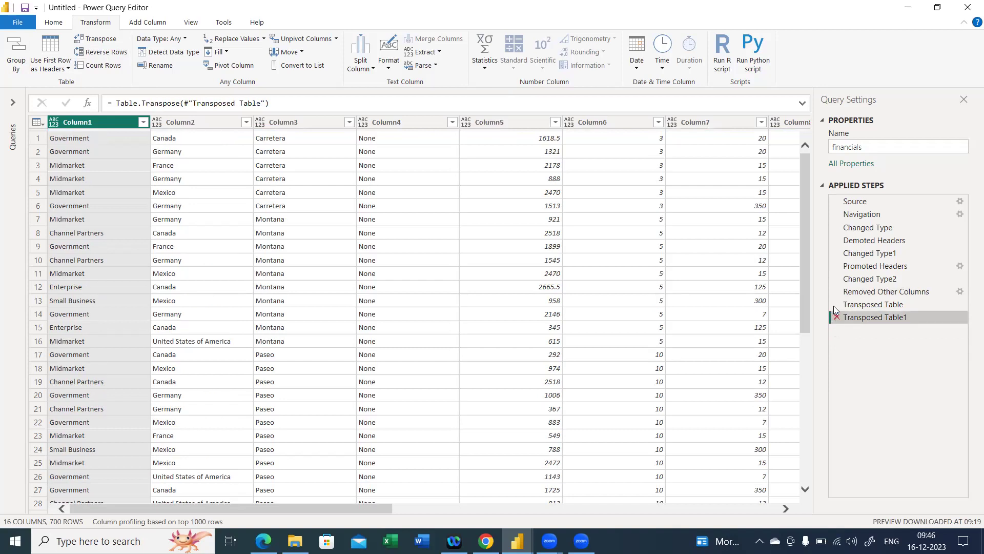
{"action": "left_click", "coordinate": [836, 317]}
{"action": "left_click", "coordinate": [836, 304]}
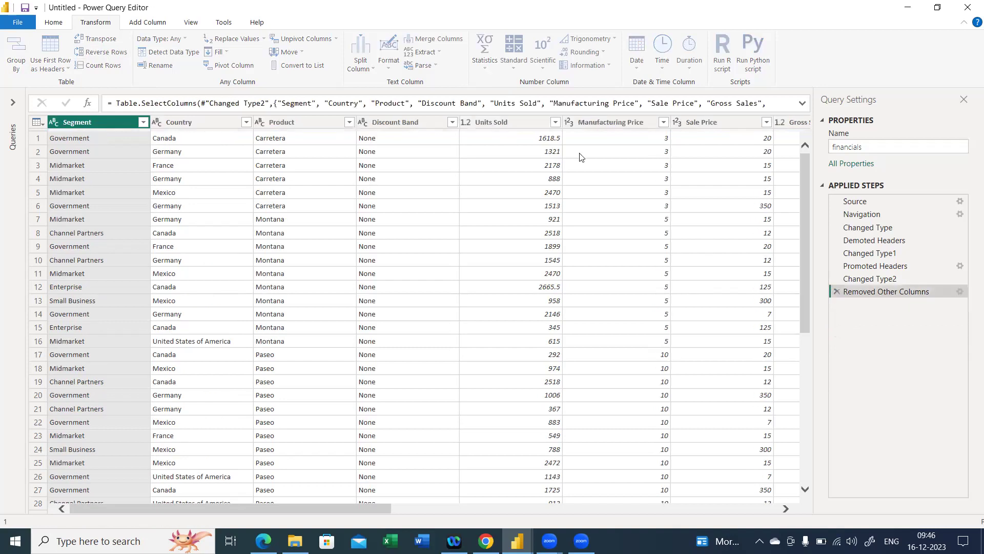
Examine the data type options available for the Units Sold column without changing its type.
{"action": "left_click", "coordinate": [495, 122]}
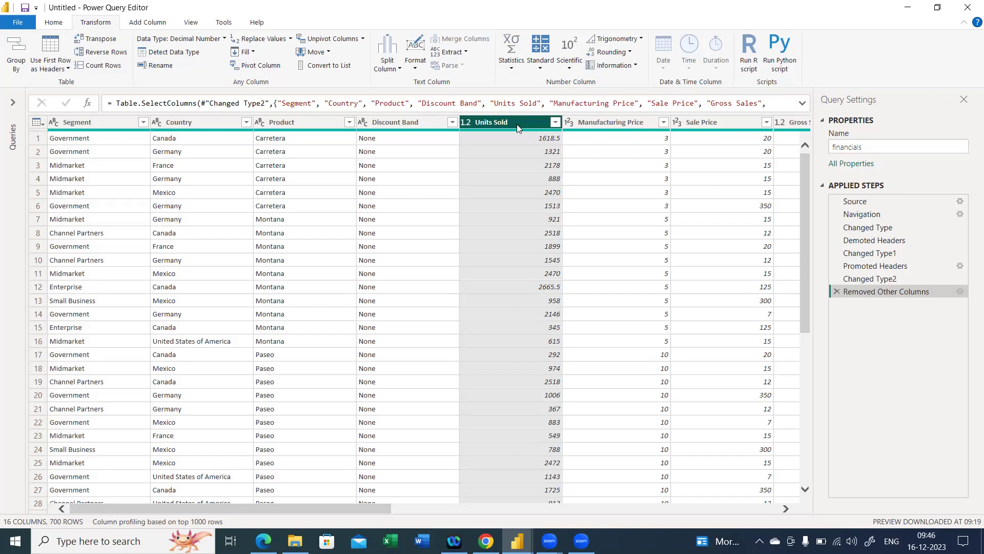
{"action": "left_click", "coordinate": [469, 124]}
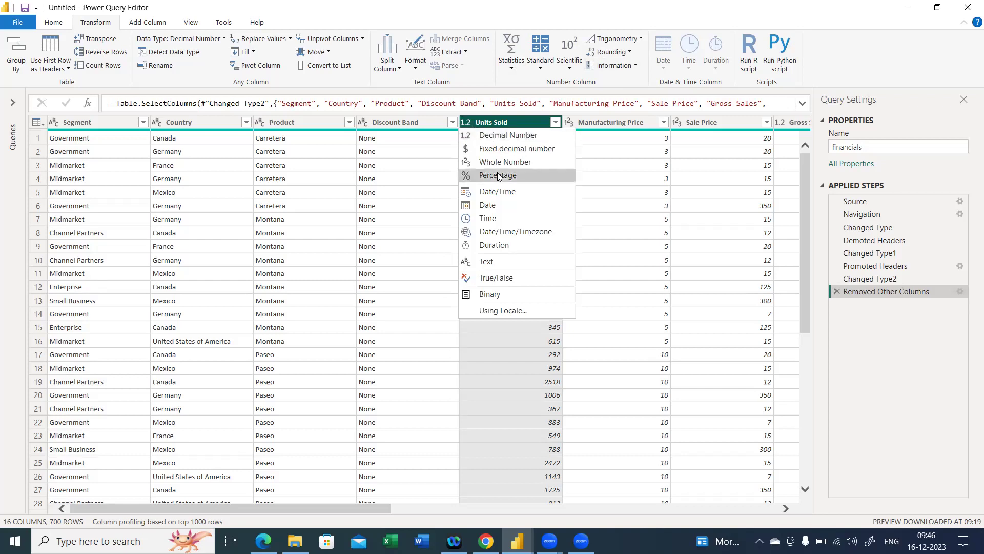
{"action": "left_click", "coordinate": [523, 82]}
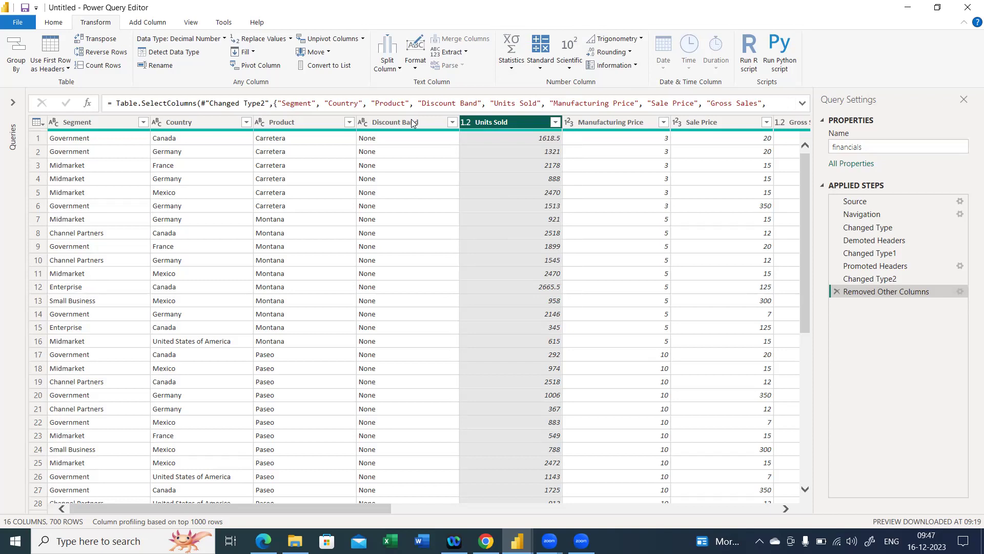
Try extracting the text length of the Discount Band column and delete that transformation from the applied steps.
{"action": "left_click", "coordinate": [439, 52]}
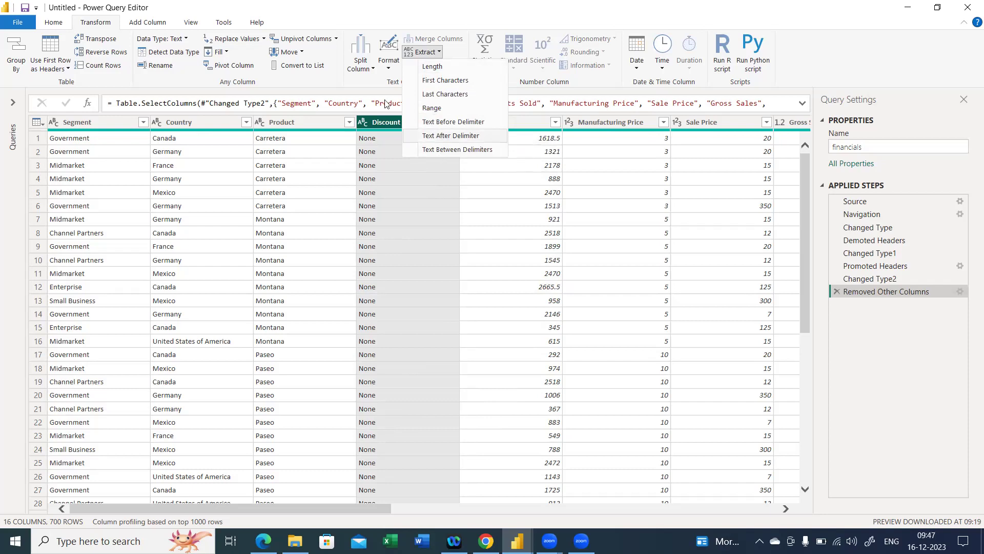
{"action": "left_click", "coordinate": [369, 84]}
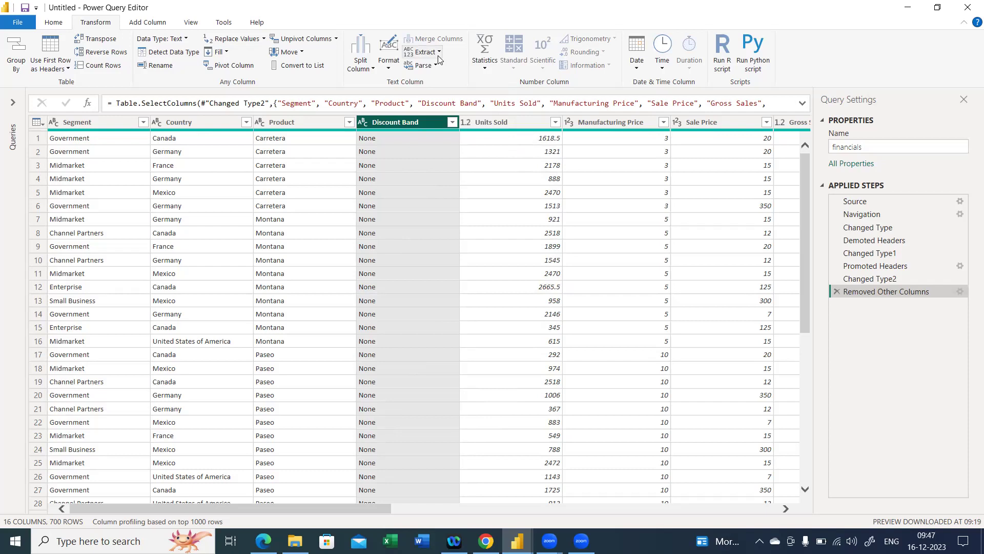
{"action": "left_click", "coordinate": [438, 54]}
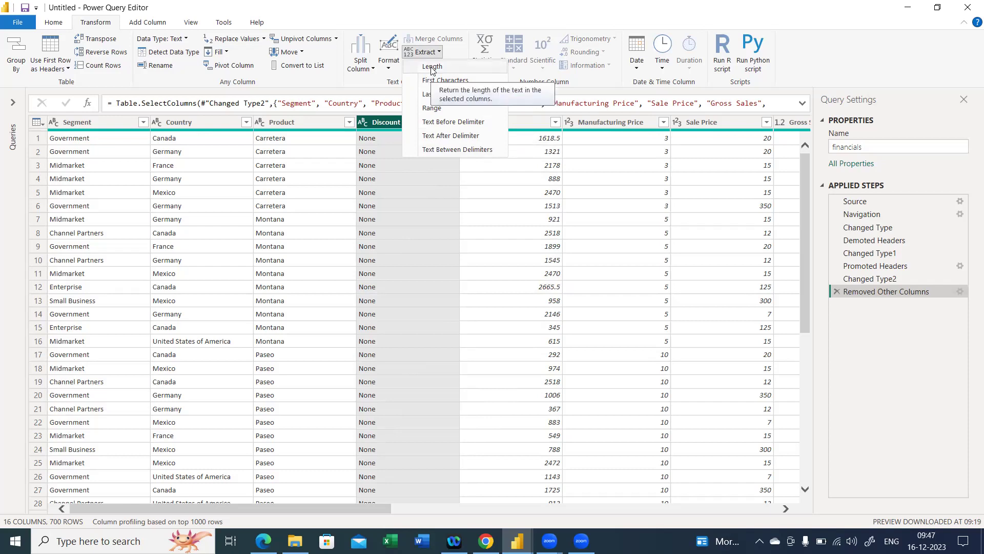
{"action": "left_click", "coordinate": [431, 69]}
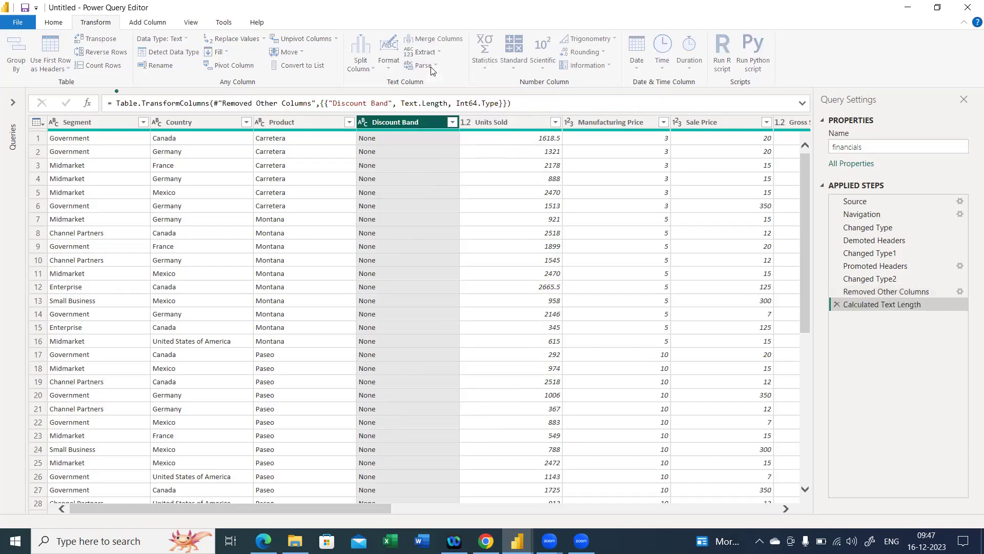
{"action": "left_click", "coordinate": [838, 305]}
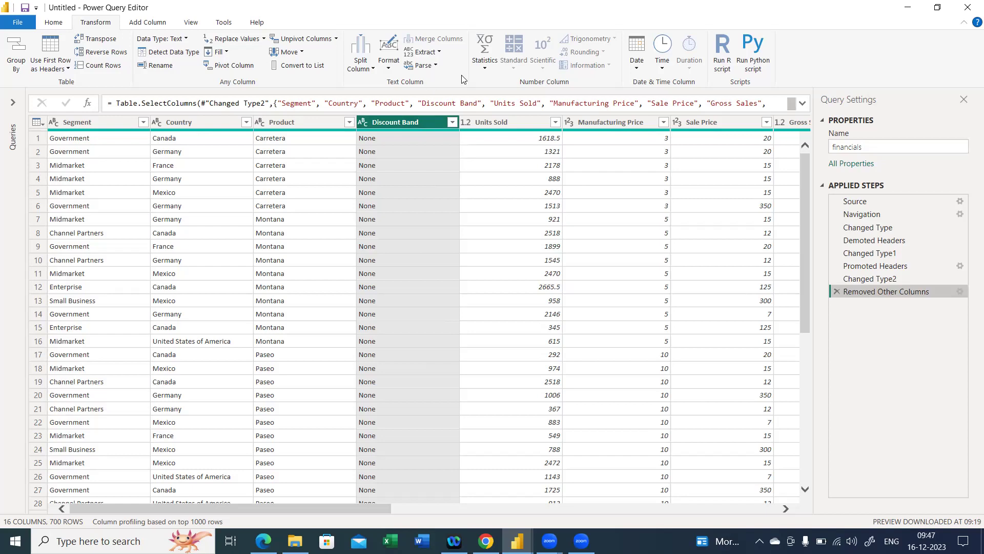
Review the text extraction options for Discount Band and bring the Date column into view.
{"action": "left_click", "coordinate": [438, 53]}
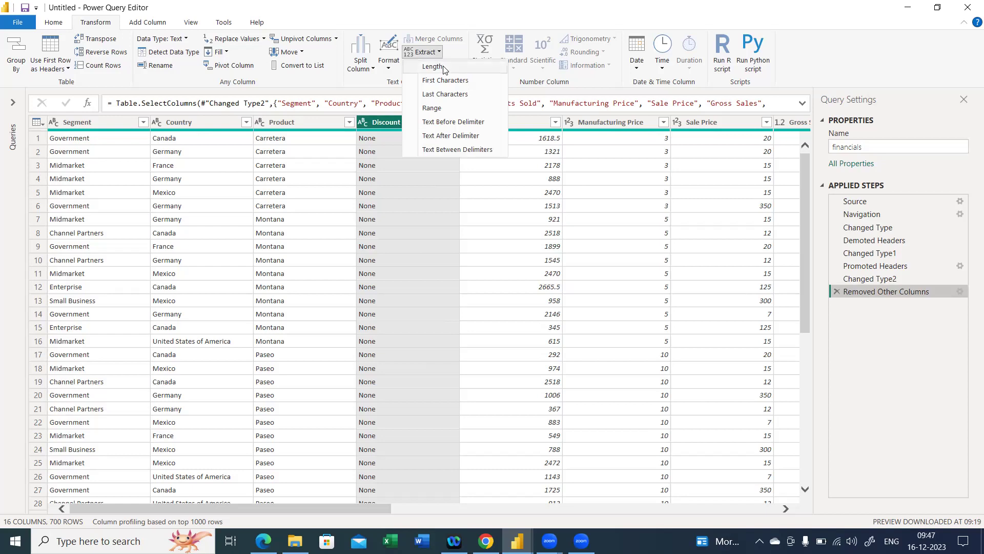
{"action": "left_click", "coordinate": [478, 213]}
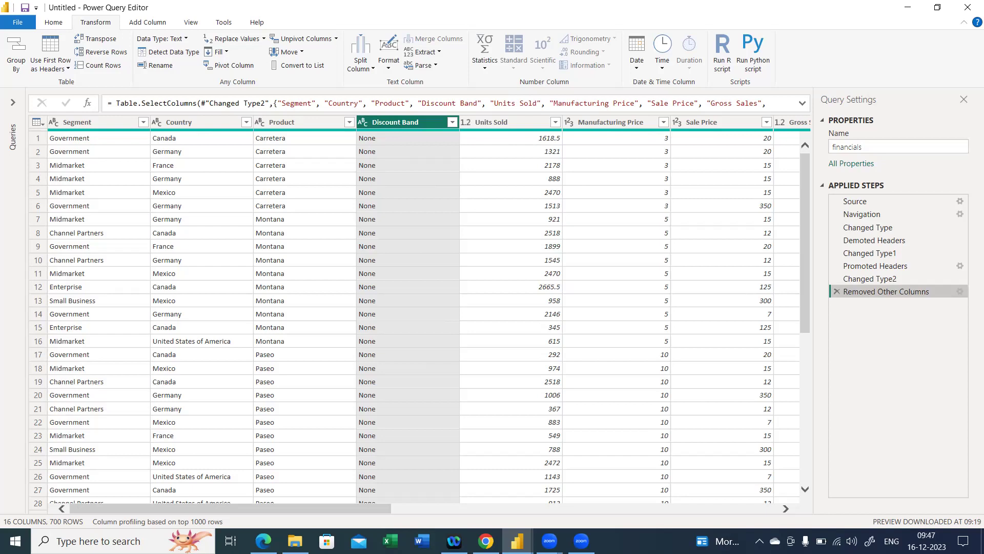
{"action": "left_click_drag", "start_coordinate": [79, 510], "coordinate": [466, 509]}
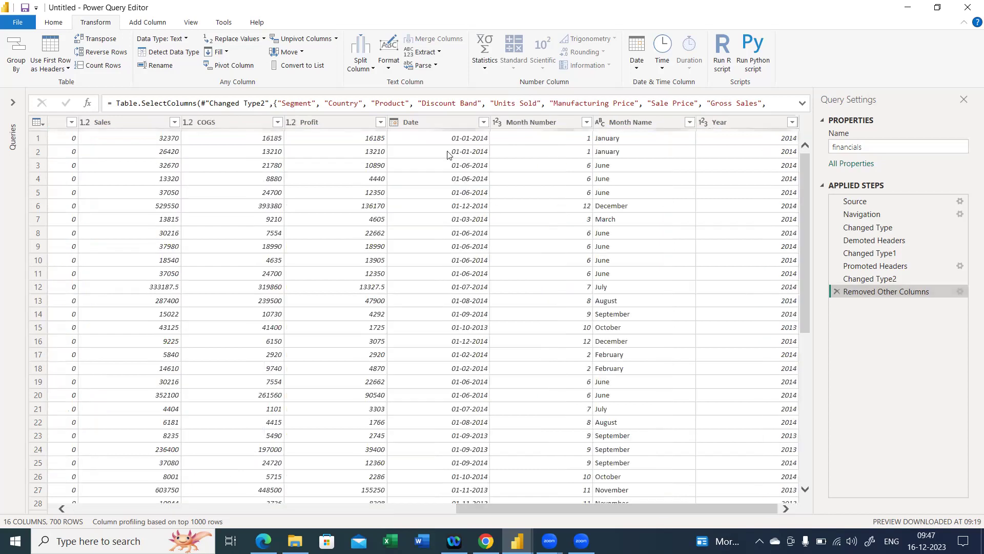
Open the Python script editor with the Date column selected and close it without running a script.
{"action": "left_click", "coordinate": [438, 121]}
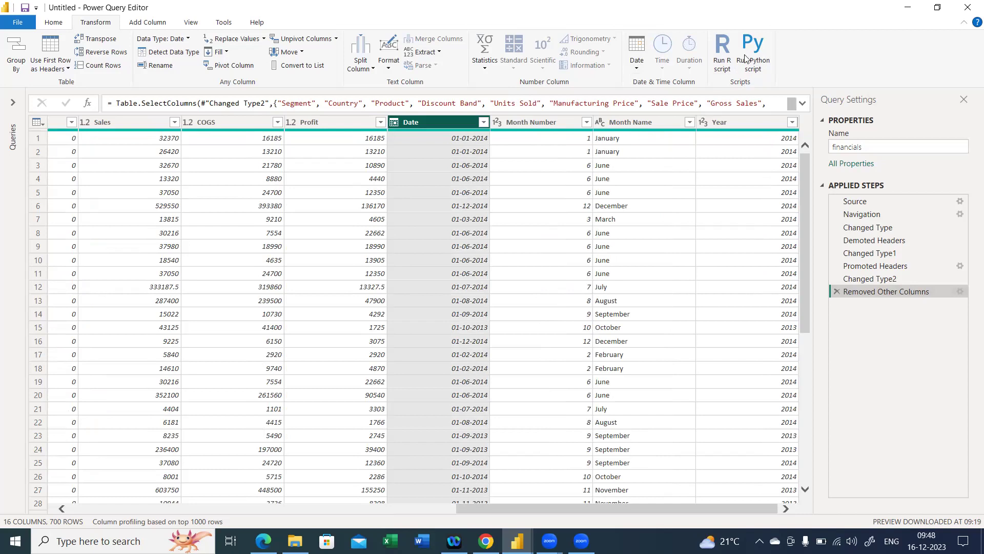
{"action": "left_click", "coordinate": [760, 63]}
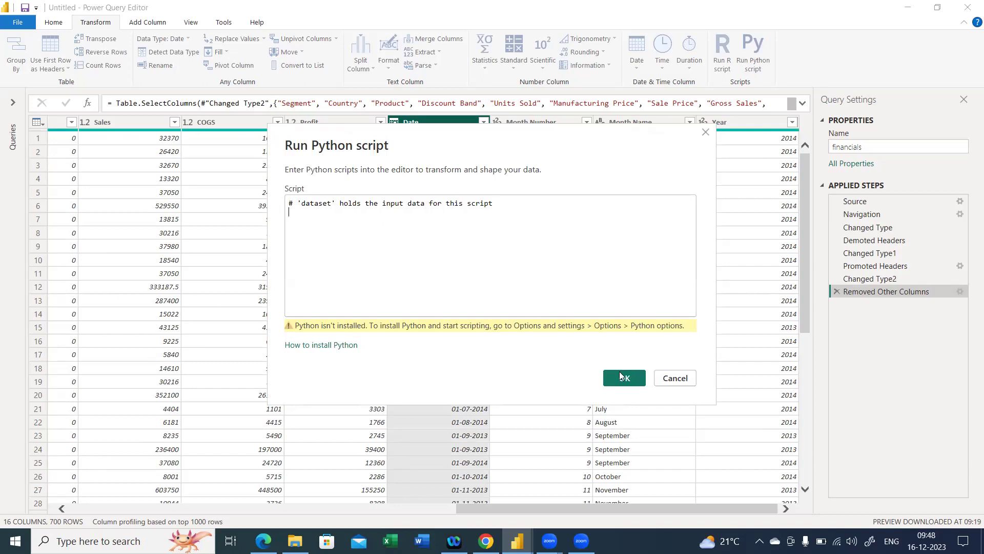
{"action": "key", "text": "Escape"}
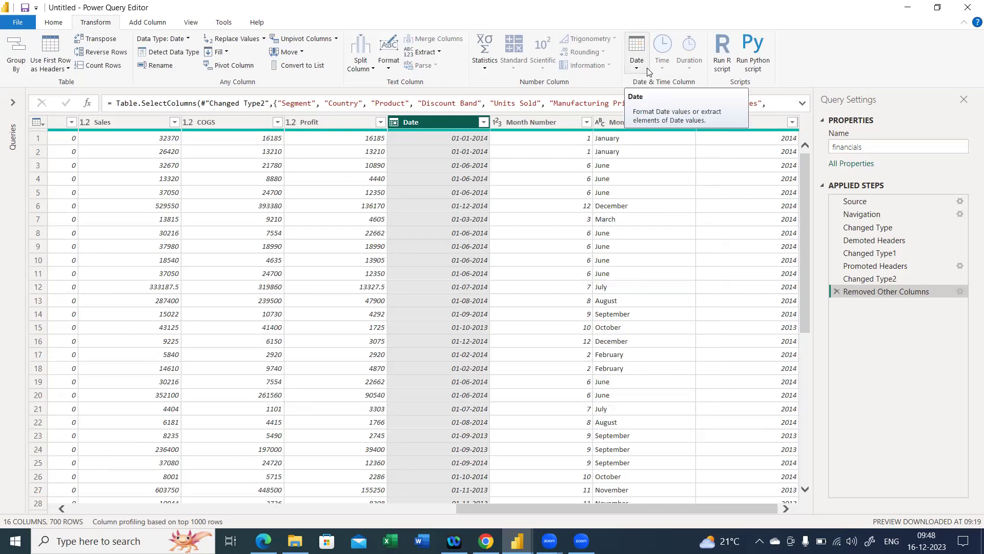
Try converting the Date column to age, review the rows, and delete that transformation from the applied steps.
{"action": "left_click", "coordinate": [638, 67]}
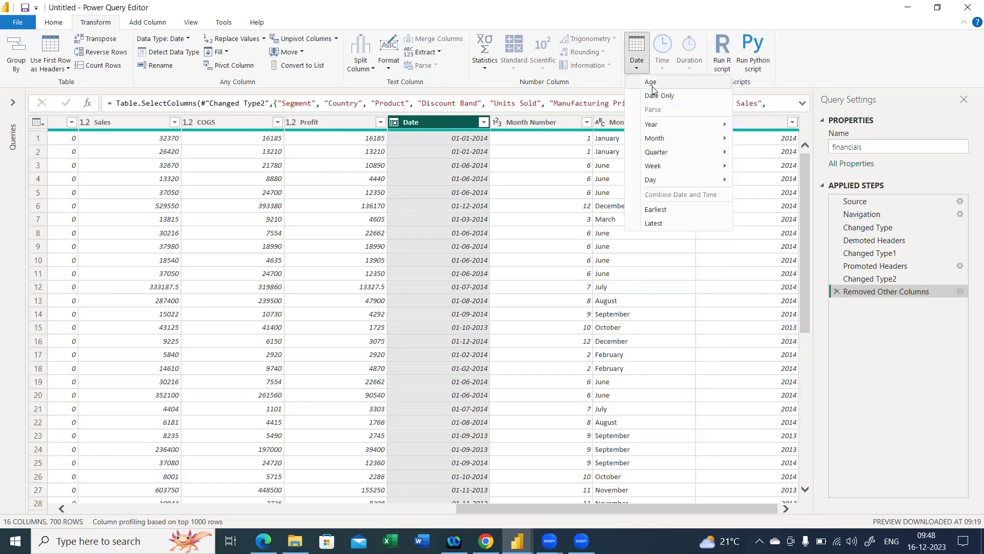
{"action": "left_click", "coordinate": [652, 85]}
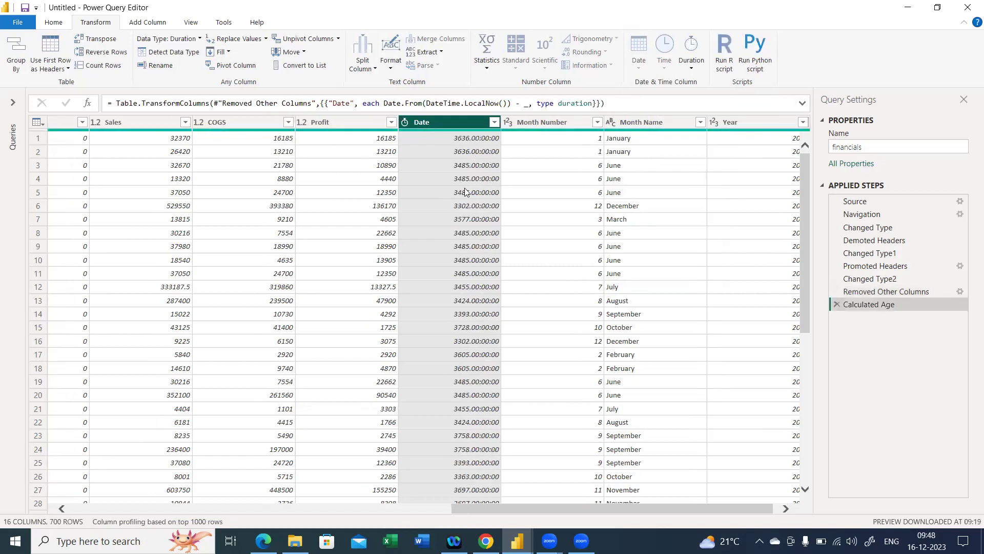
{"action": "scroll", "coordinate": [463, 205], "scroll_direction": "down", "scroll_amount": 4}
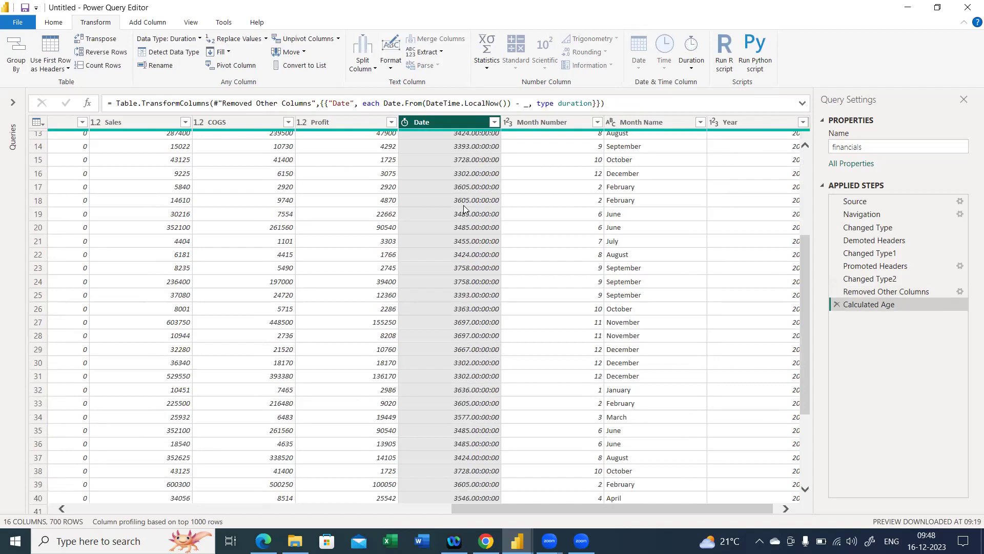
{"action": "scroll", "coordinate": [463, 205], "scroll_direction": "up", "scroll_amount": 4}
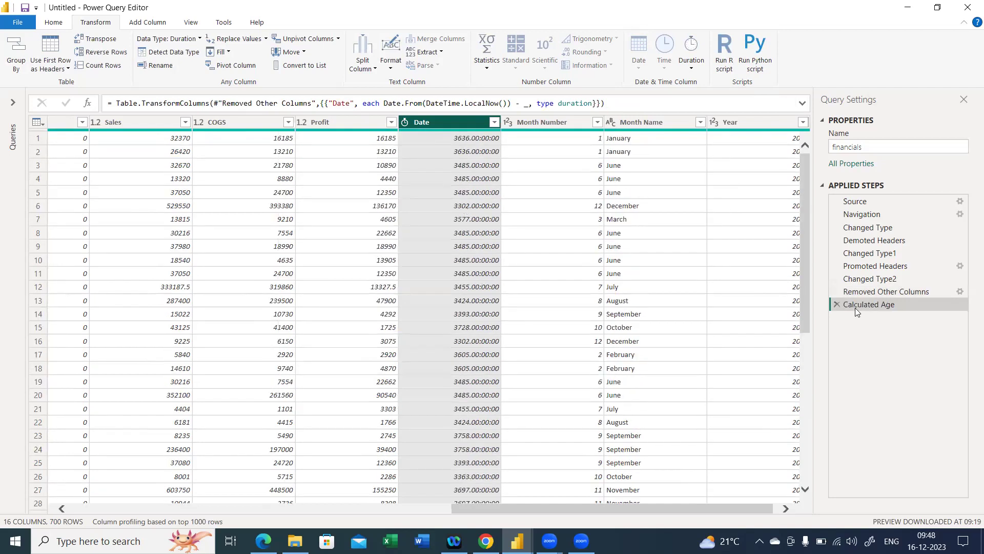
{"action": "left_click", "coordinate": [836, 306]}
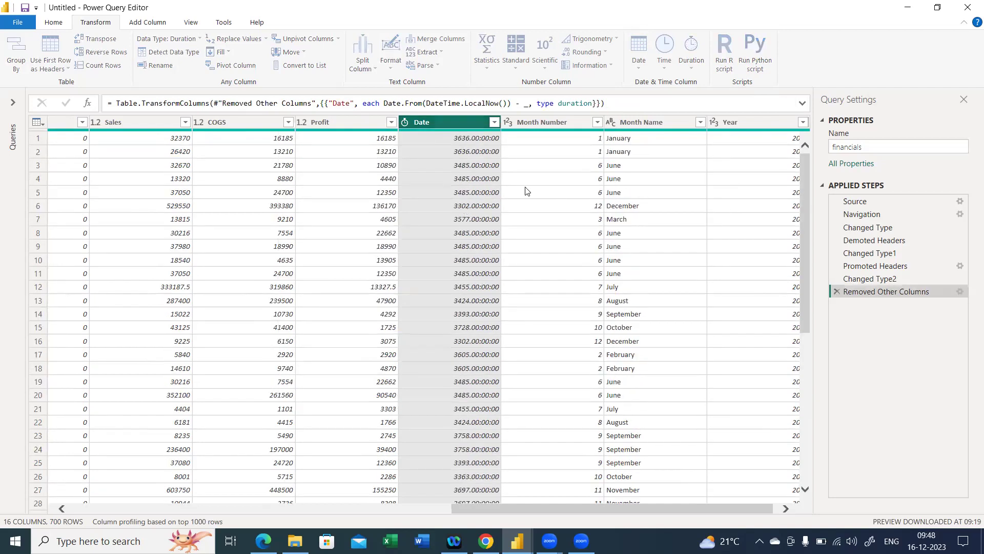
Try extracting the month name from the Date column and delete that transformation from the applied steps.
{"action": "left_click", "coordinate": [645, 74]}
{"action": "mouse_move", "coordinate": [660, 137]}
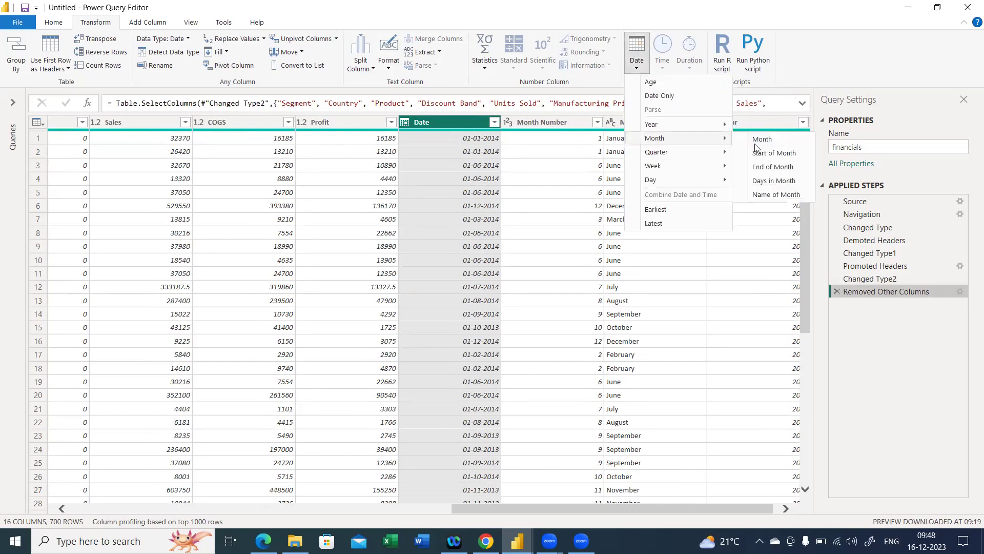
{"action": "left_click", "coordinate": [760, 194]}
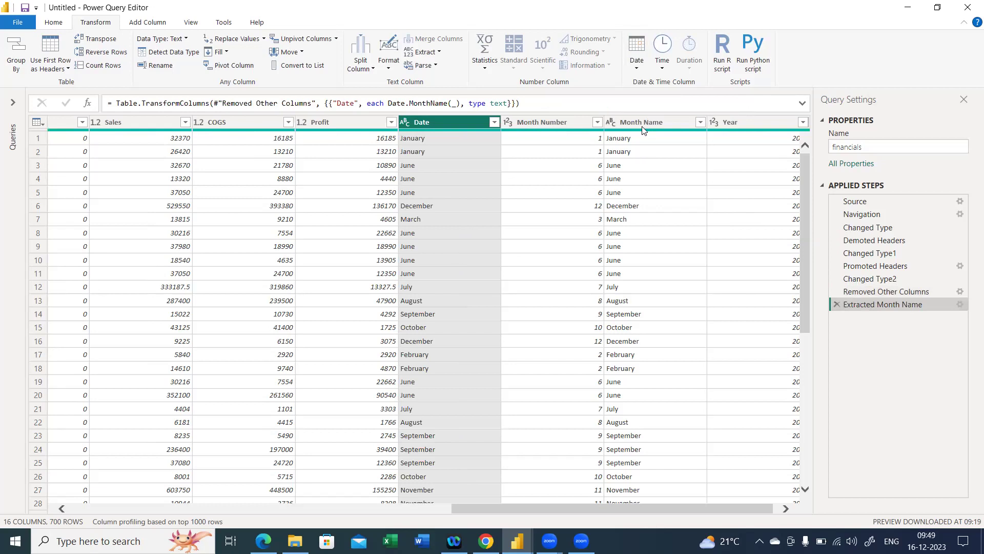
{"action": "left_click", "coordinate": [837, 304]}
Try converting the Date column to week of year, review the rows, and delete that transformation from the applied steps.
{"action": "left_click", "coordinate": [637, 56]}
{"action": "mouse_move", "coordinate": [658, 169]}
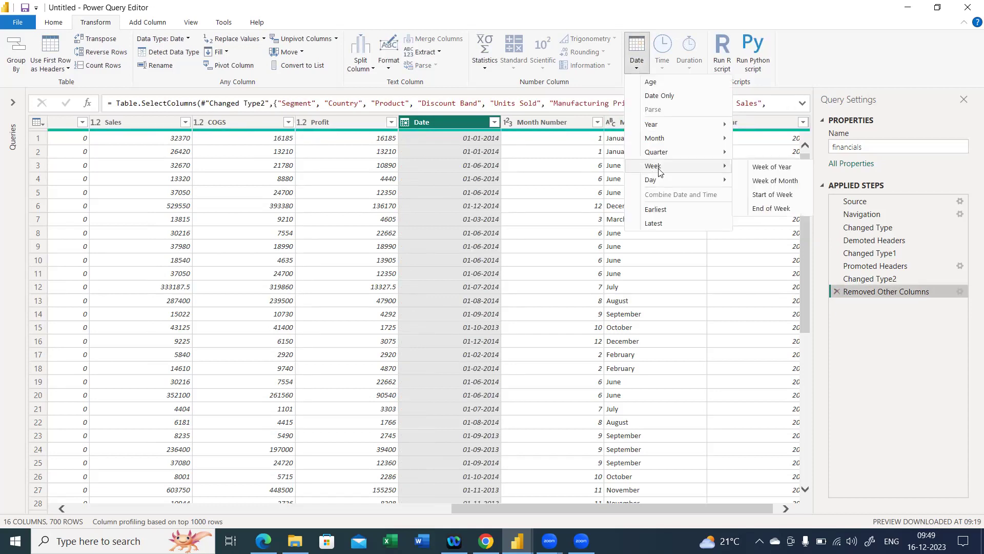
{"action": "left_click", "coordinate": [767, 167]}
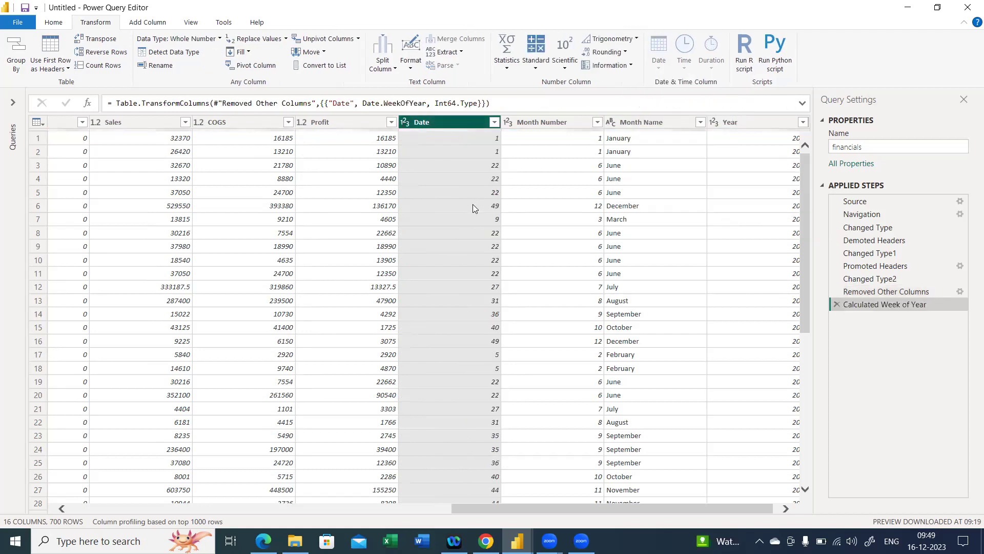
{"action": "scroll", "coordinate": [472, 204], "scroll_direction": "down", "scroll_amount": 7}
{"action": "scroll", "coordinate": [472, 207], "scroll_direction": "down", "scroll_amount": 1}
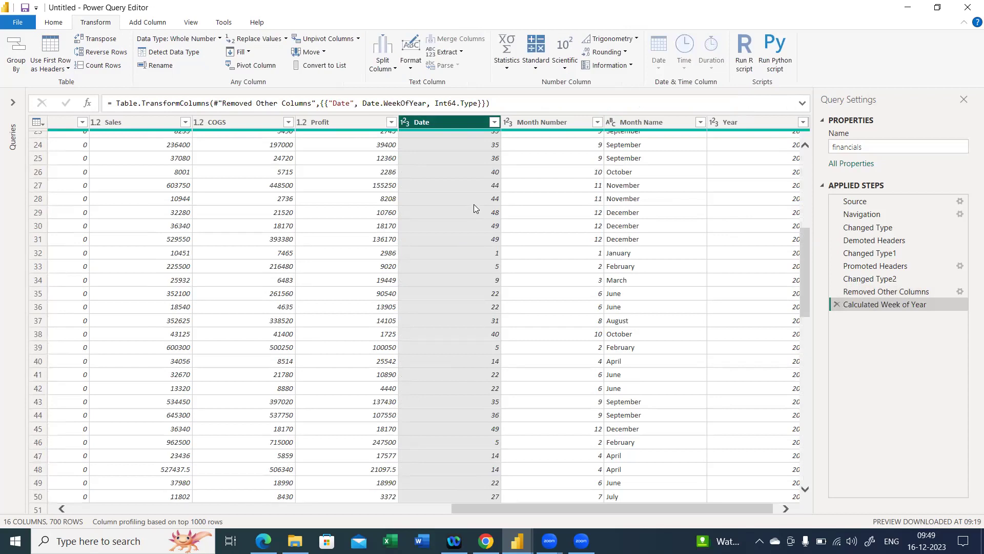
{"action": "scroll", "coordinate": [474, 205], "scroll_direction": "down", "scroll_amount": 3}
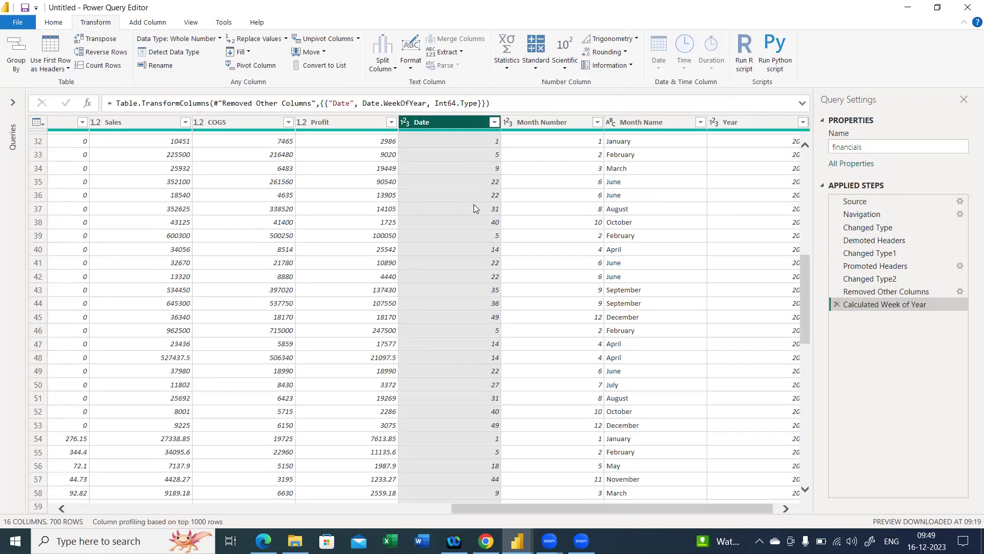
{"action": "scroll", "coordinate": [474, 205], "scroll_direction": "up", "scroll_amount": 10}
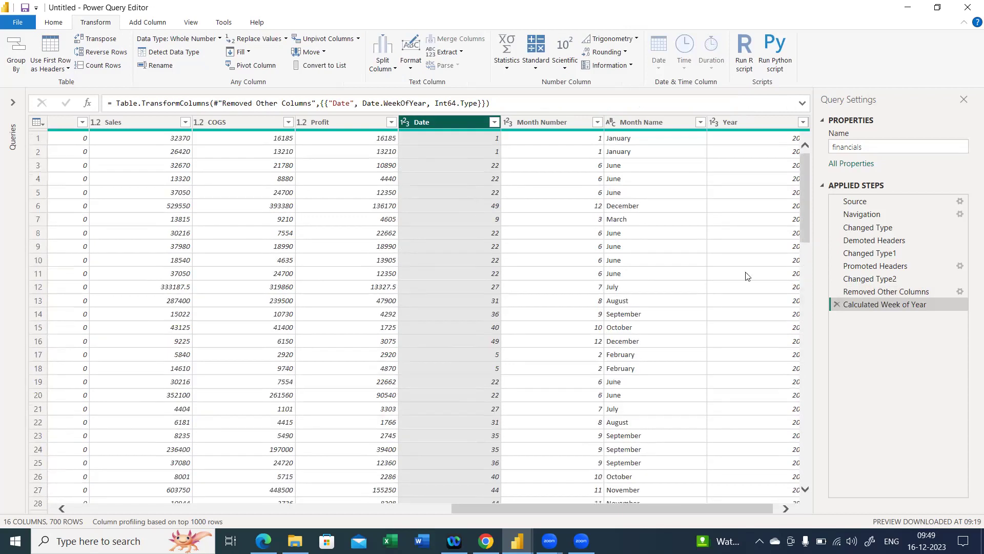
{"action": "left_click", "coordinate": [836, 306]}
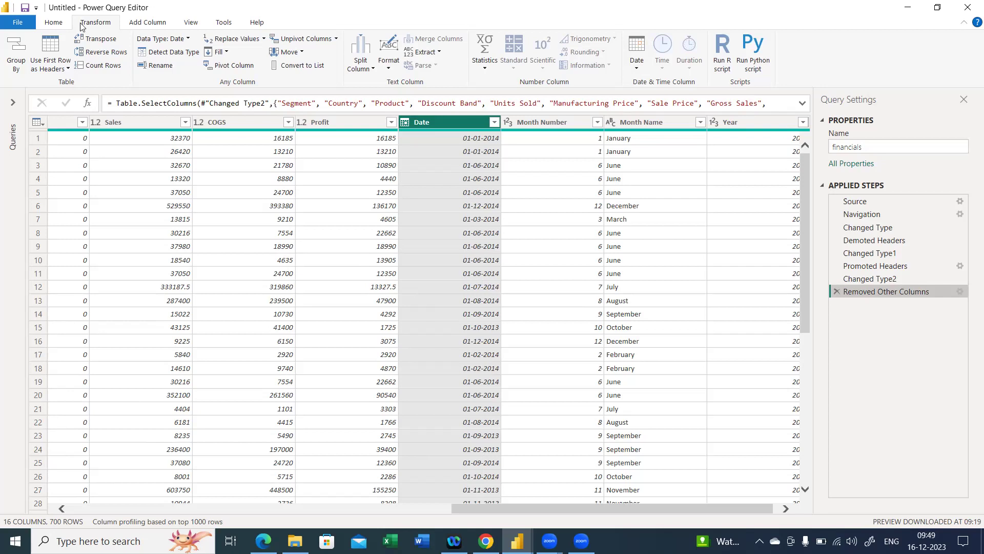
Preview the column quality and column distribution indicators for the financials table, hiding each one again after viewing.
{"action": "left_click", "coordinate": [193, 24]}
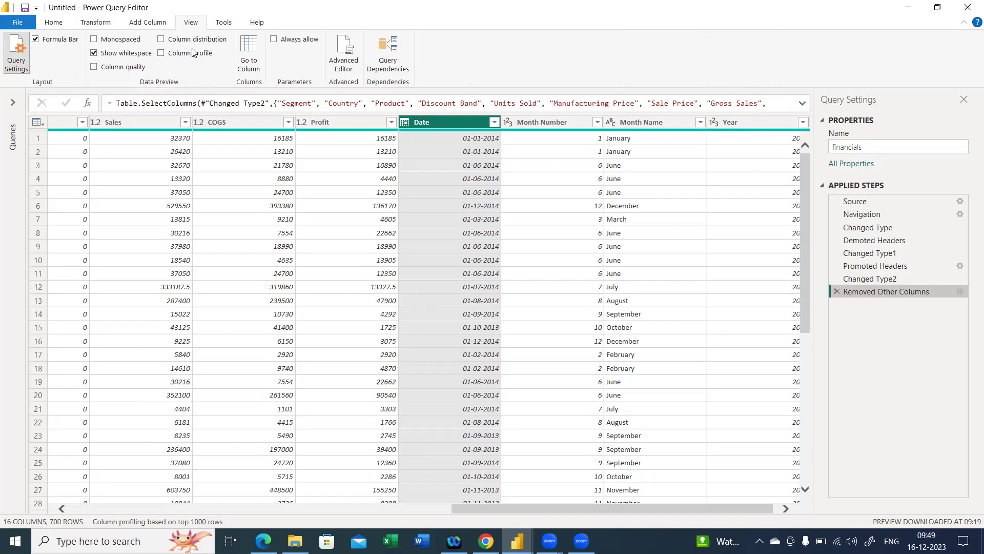
{"action": "left_click", "coordinate": [118, 70]}
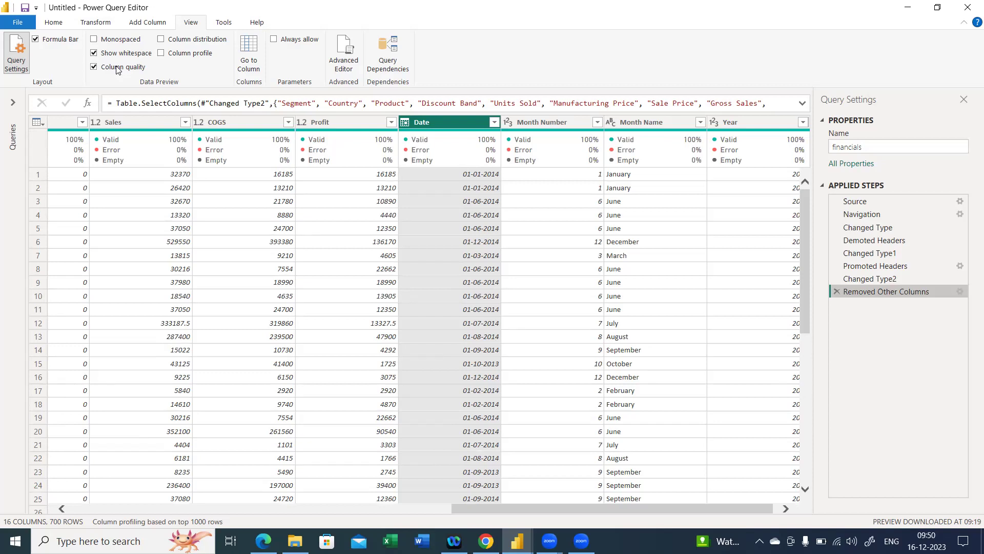
{"action": "left_click", "coordinate": [118, 68]}
{"action": "left_click", "coordinate": [161, 39]}
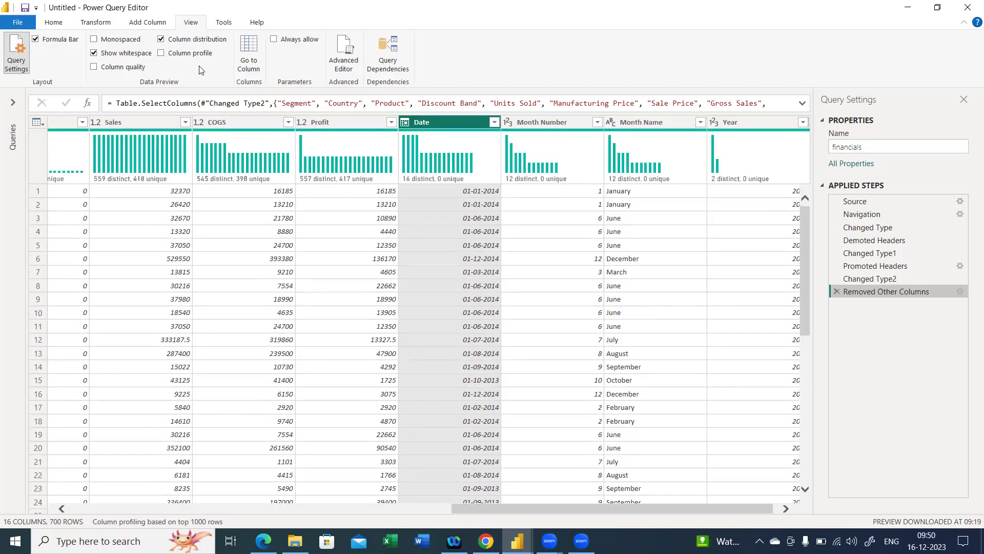
{"action": "left_click", "coordinate": [205, 40]}
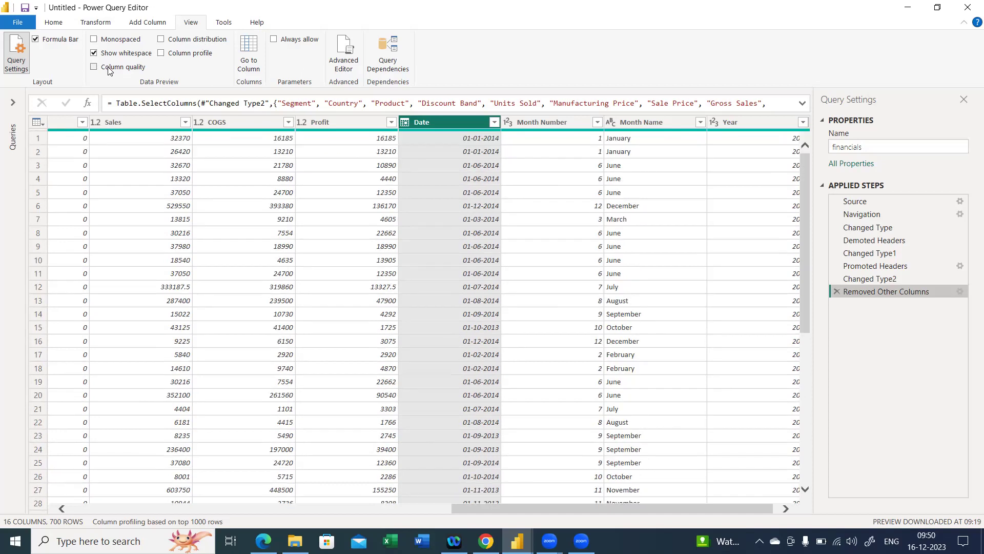
{"action": "left_click", "coordinate": [93, 67]}
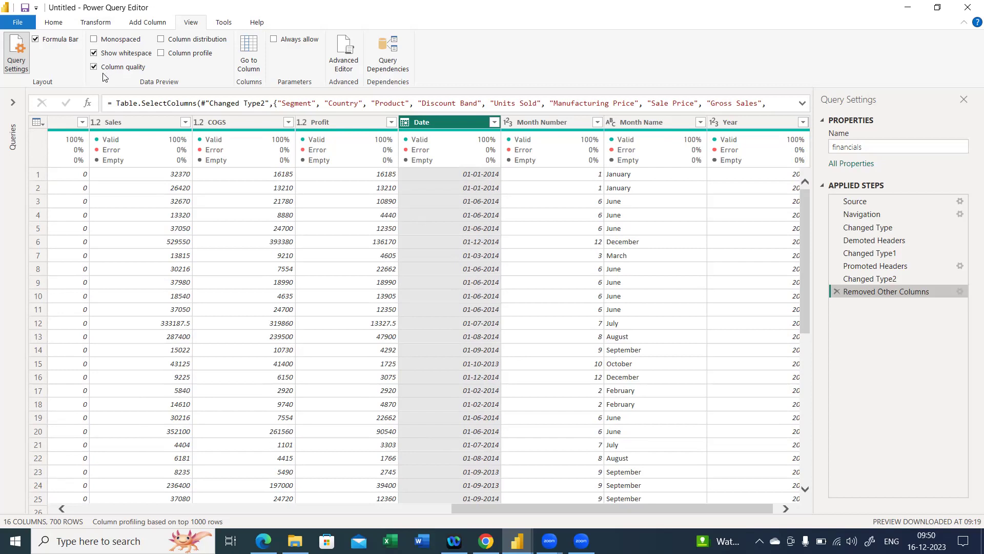
{"action": "left_click", "coordinate": [106, 75]}
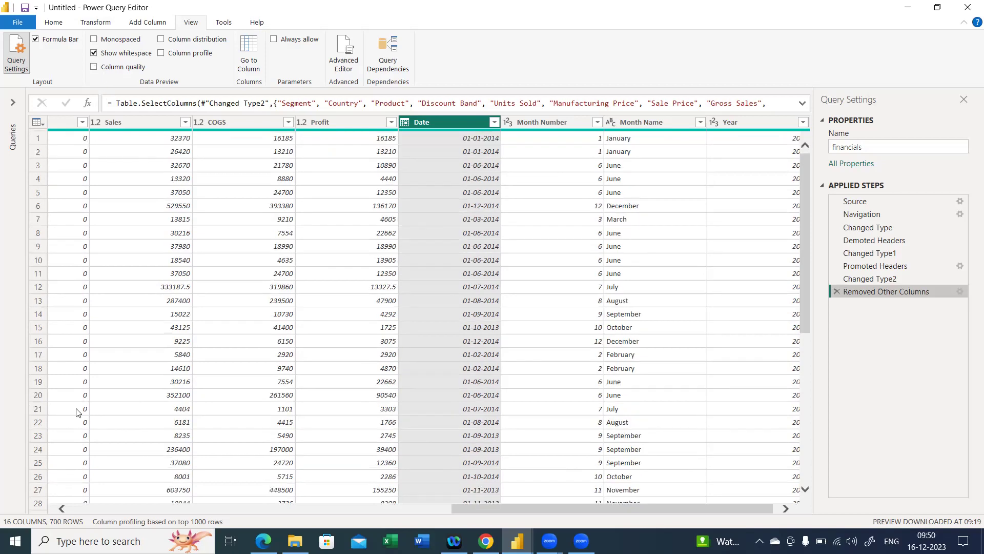
Change the Segment column's data type to True/False and show the column quality indicators.
{"action": "left_click", "coordinate": [74, 511]}
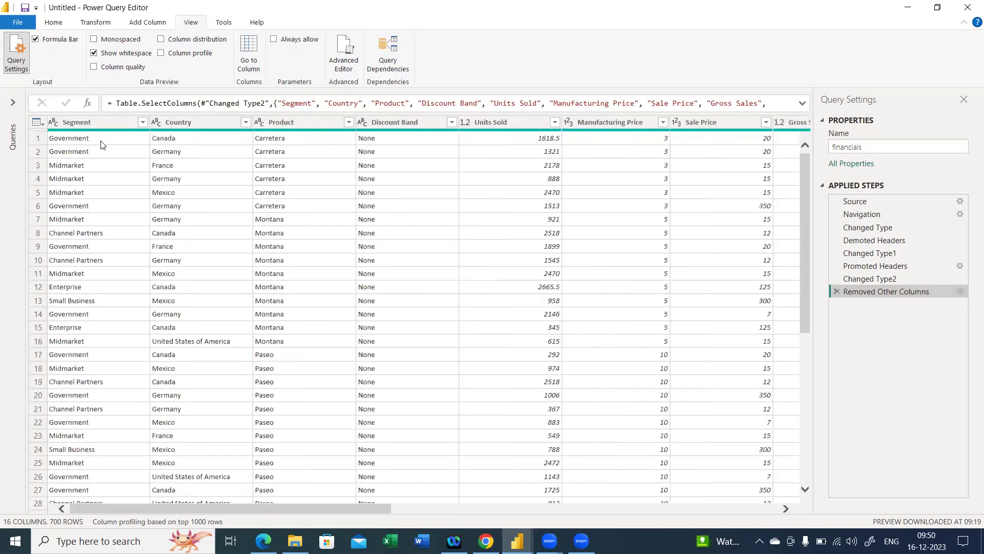
{"action": "left_click", "coordinate": [51, 128]}
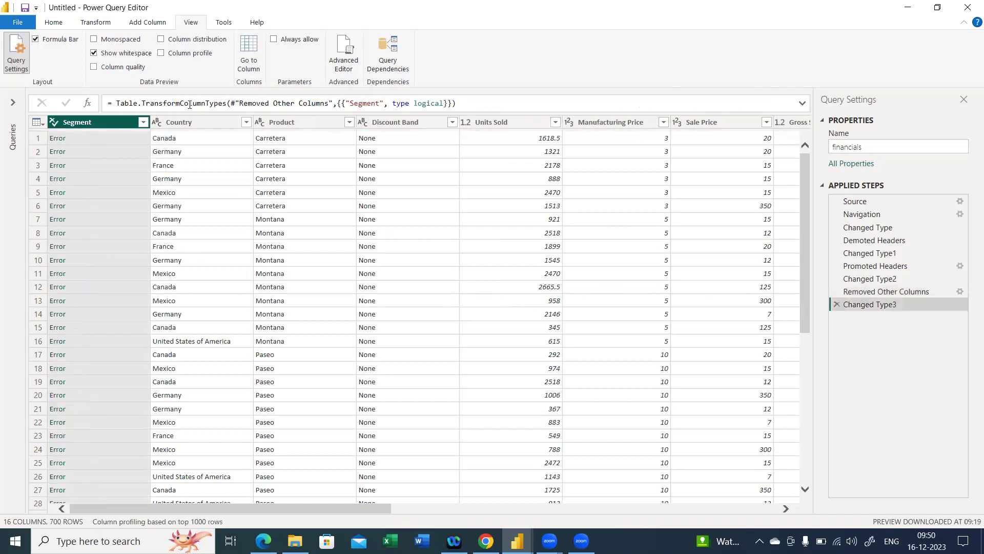
{"action": "left_click", "coordinate": [123, 67]}
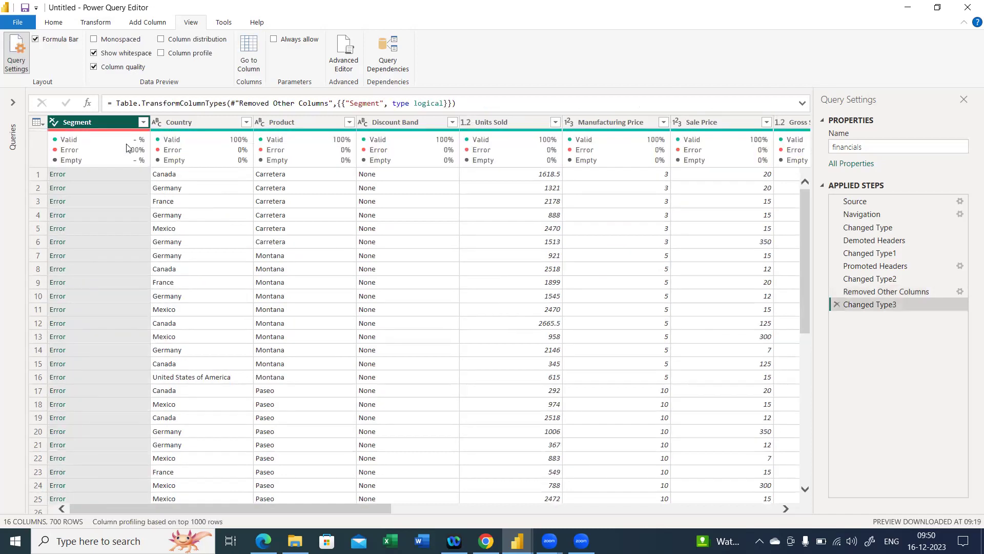
Inspect the error details of the first Segment value and delete the drill-down from the applied steps.
{"action": "mouse_move", "coordinate": [115, 154]}
{"action": "left_click", "coordinate": [62, 177]}
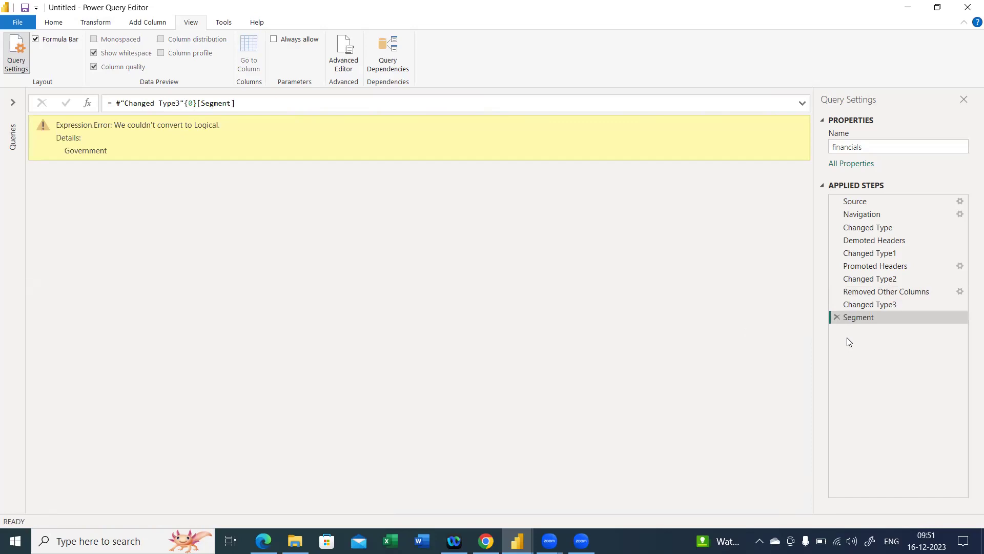
{"action": "left_click", "coordinate": [833, 318]}
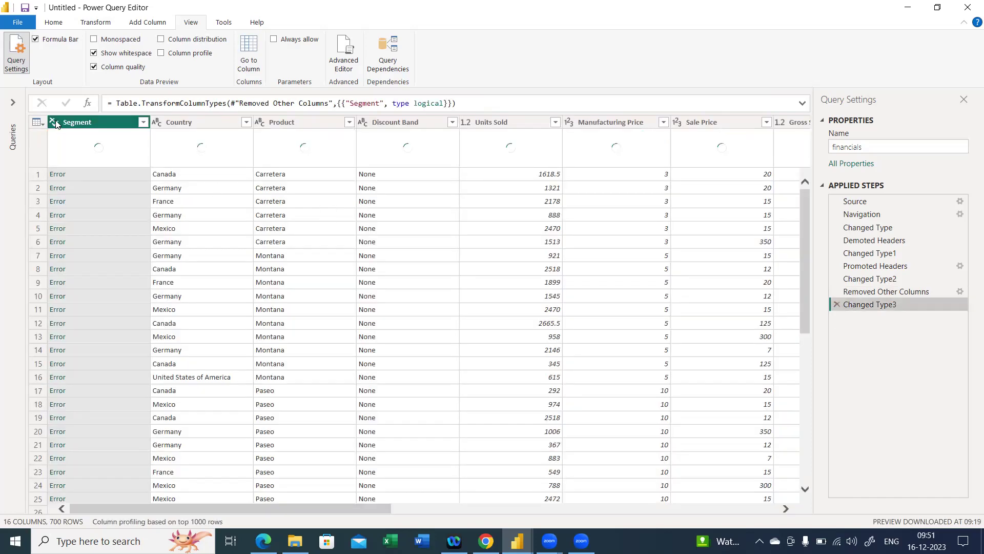
Set the Segment column's data type to Text, replacing the current conversion, and hide the column quality indicators.
{"action": "left_click", "coordinate": [56, 124]}
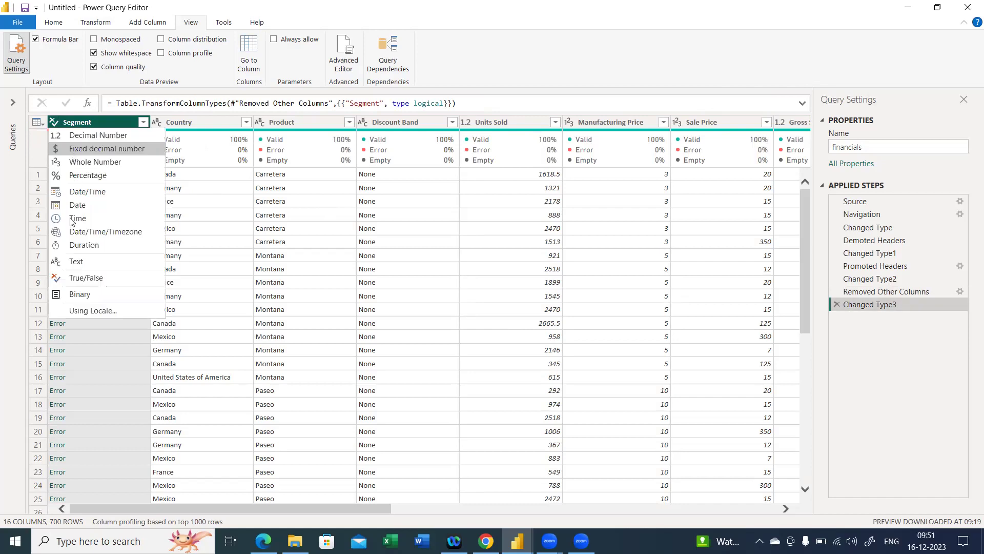
{"action": "left_click", "coordinate": [72, 262]}
{"action": "left_click", "coordinate": [537, 306]}
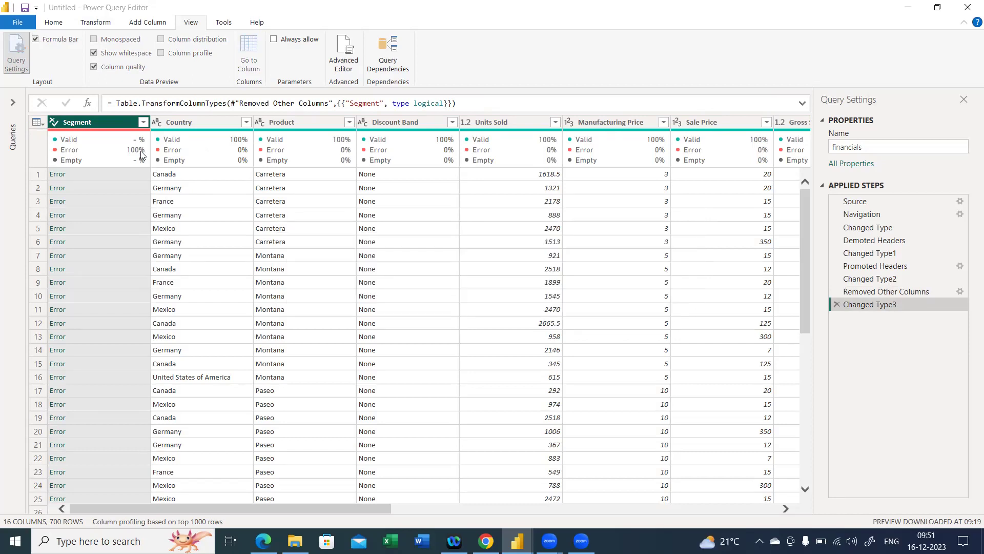
{"action": "left_click", "coordinate": [114, 69]}
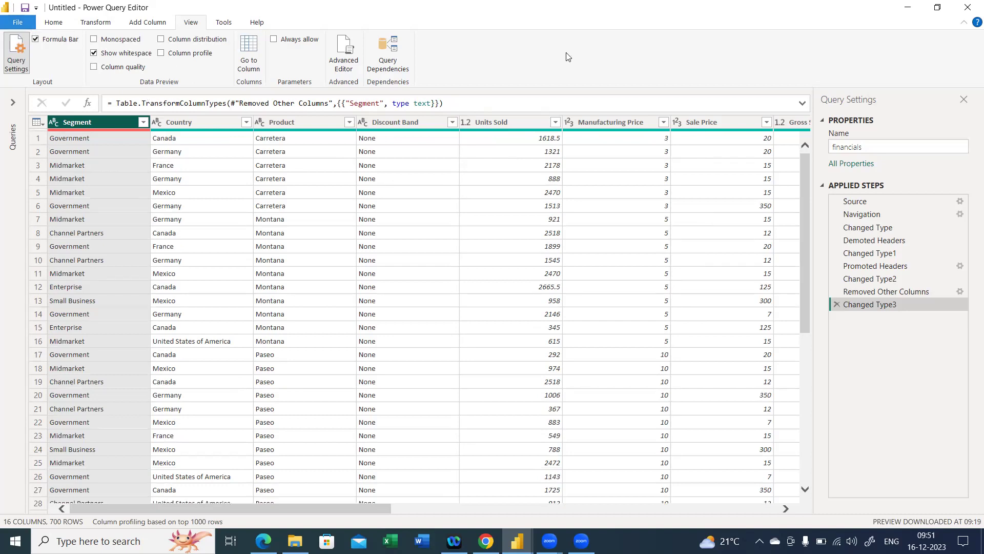
{"action": "key", "text": "alt+f"}
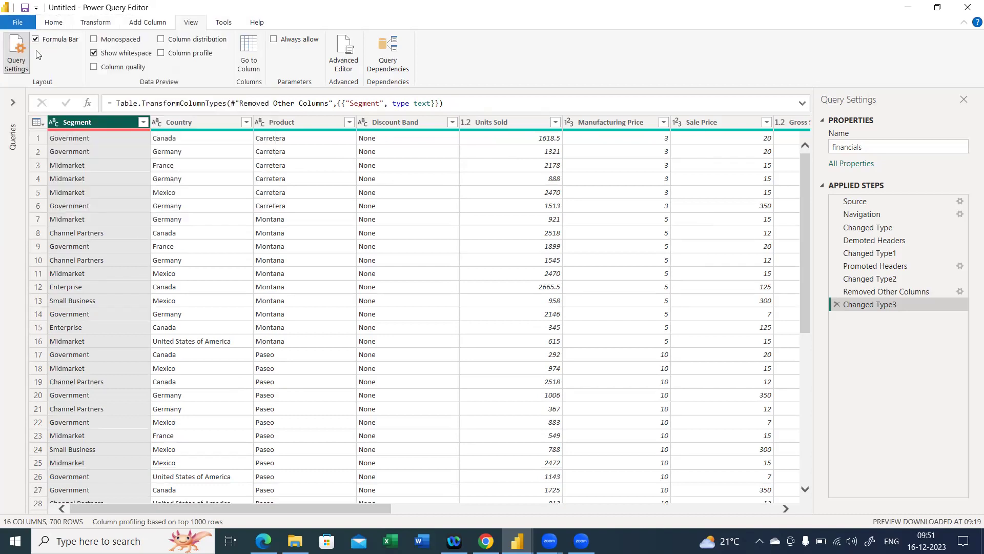
Start applying the financials query changes to the report and cancel the load.
{"action": "left_click", "coordinate": [53, 22]}
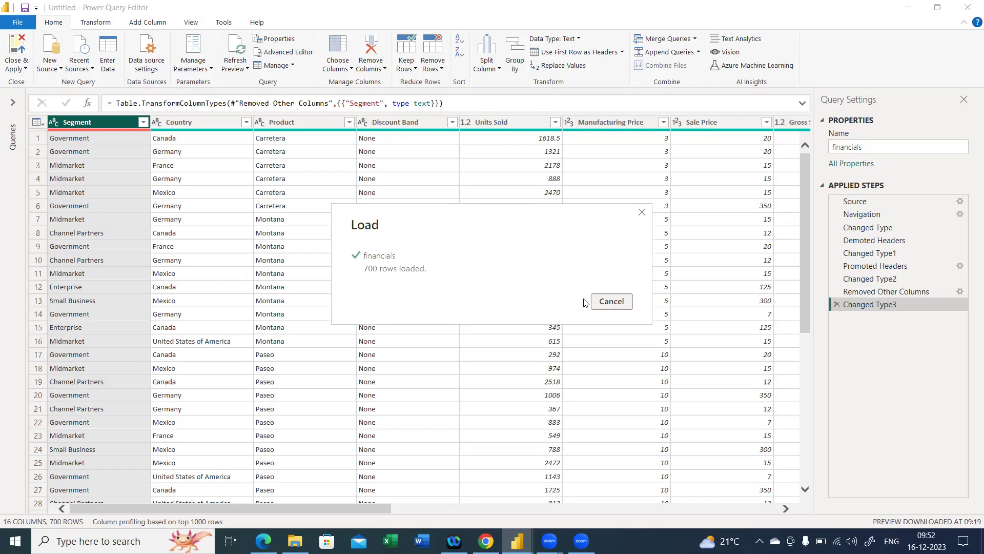
{"action": "left_click", "coordinate": [616, 306]}
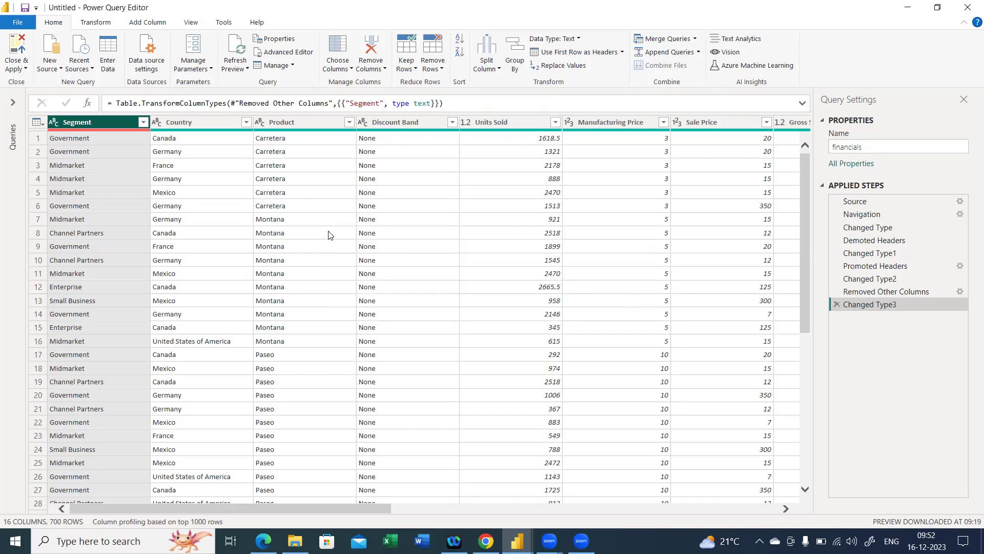
Show the column quality indicators again, hide them, and return to the main query commands.
{"action": "left_click", "coordinate": [190, 23]}
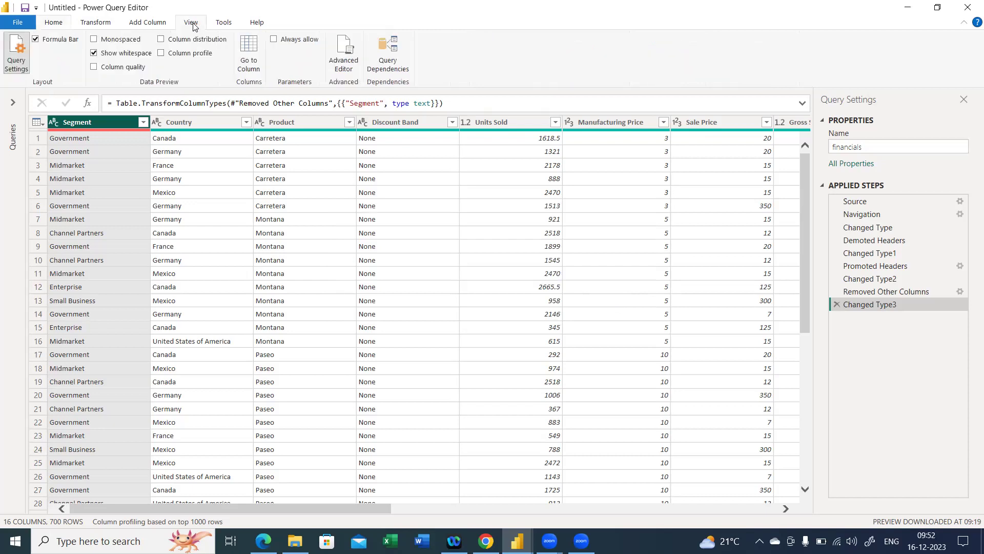
{"action": "left_click", "coordinate": [129, 69]}
{"action": "left_click", "coordinate": [129, 69]}
{"action": "left_click", "coordinate": [59, 24]}
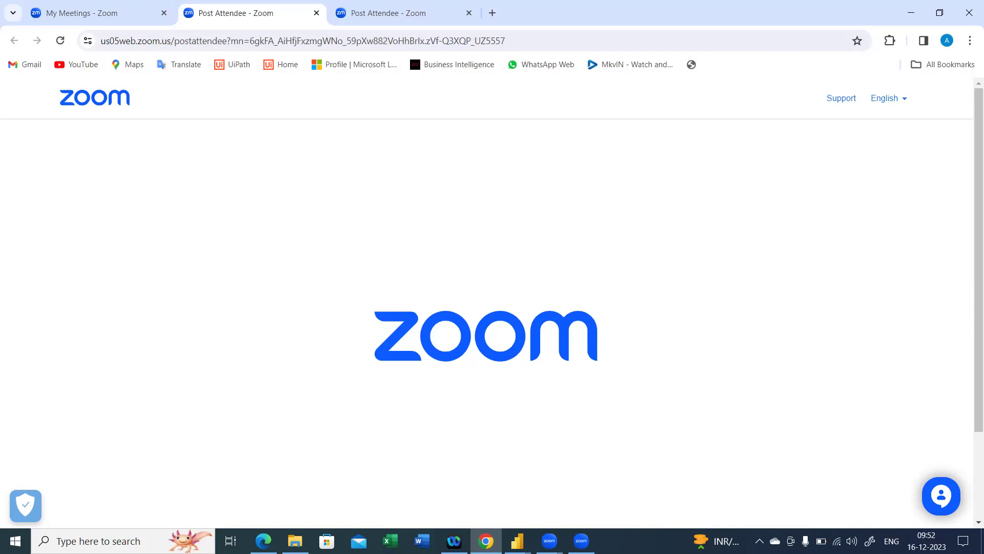
Switch to Power BI Desktop and open the financials query for transformation in the Power Query Editor.
{"action": "left_click", "coordinate": [517, 541]}
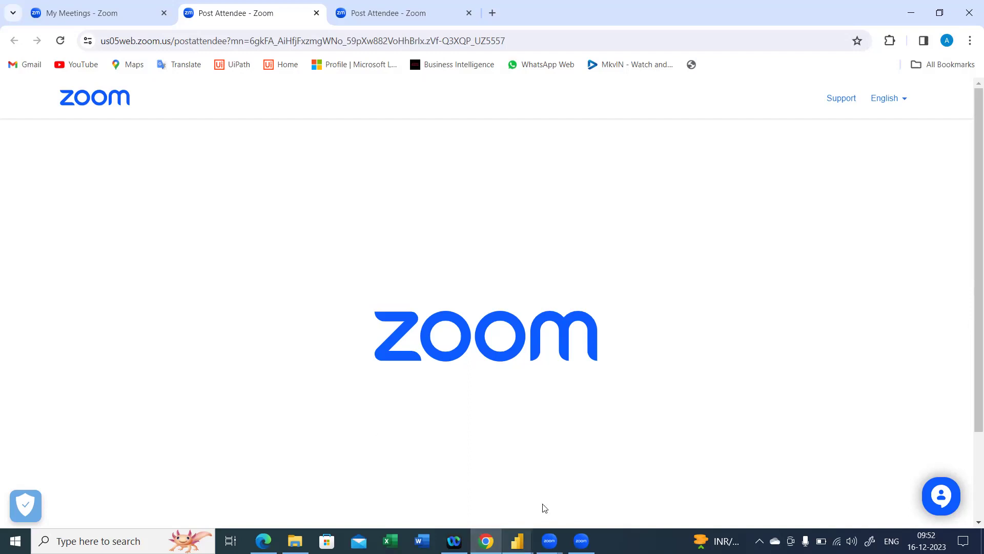
{"action": "left_click", "coordinate": [587, 488]}
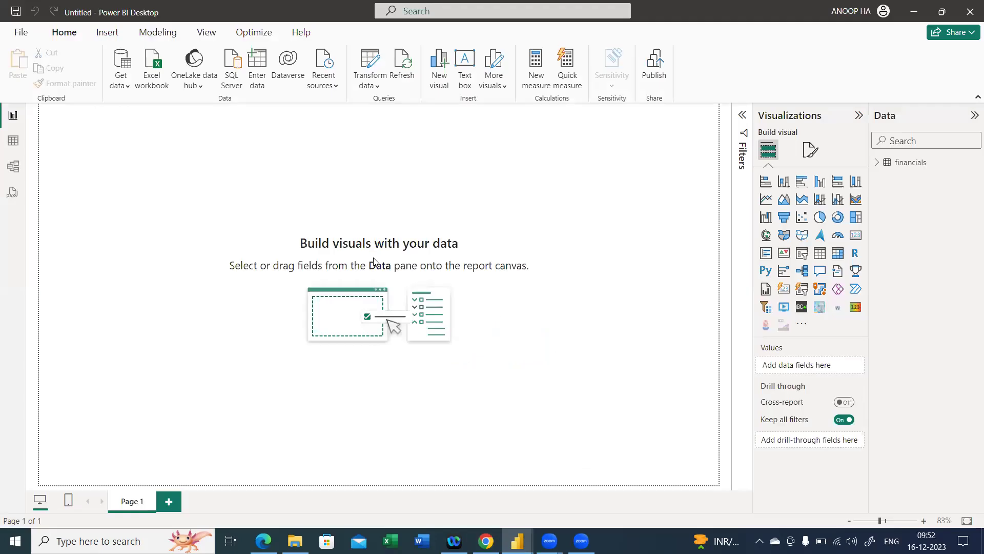
{"action": "left_click", "coordinate": [374, 87]}
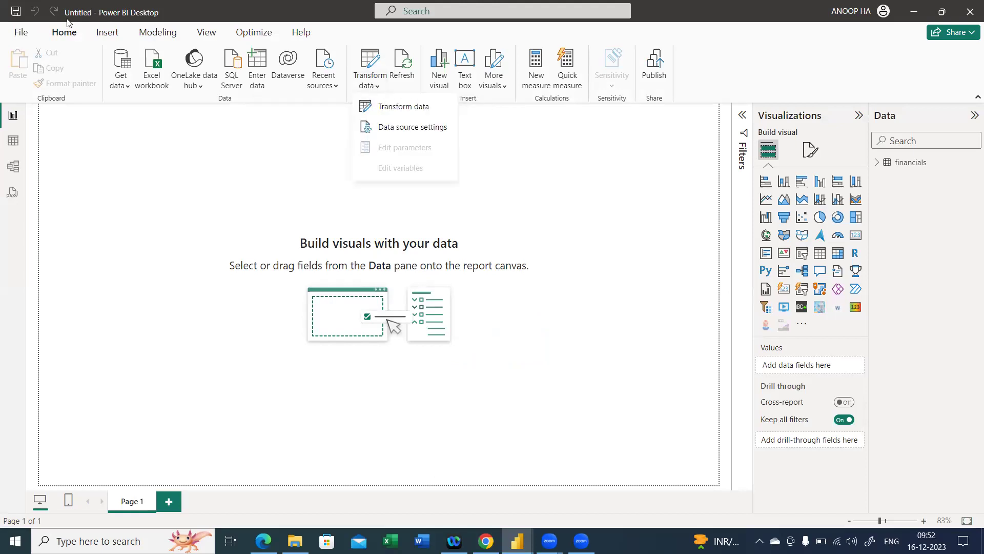
{"action": "left_click", "coordinate": [394, 108]}
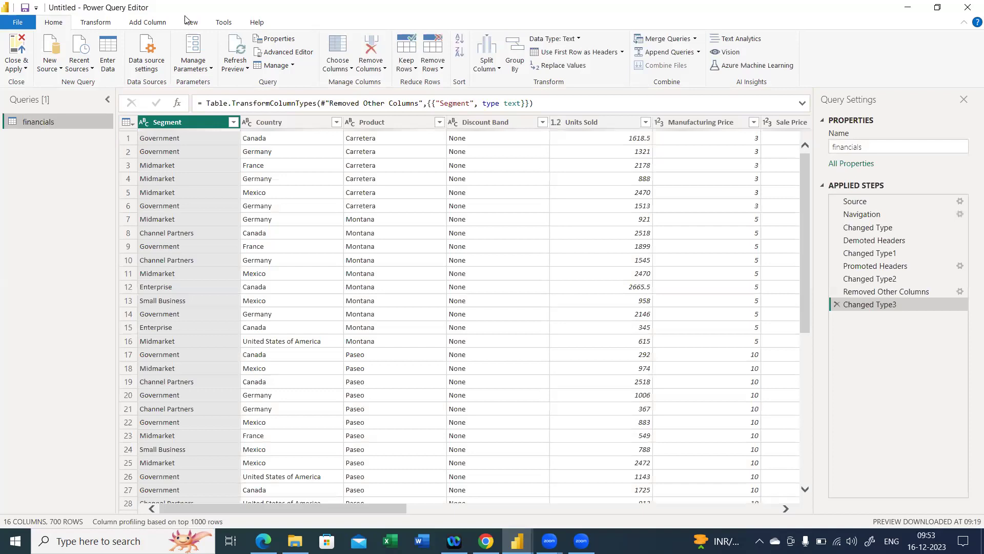
Show the column quality indicators and review them from the first to the last column of the financials table.
{"action": "left_click", "coordinate": [188, 22]}
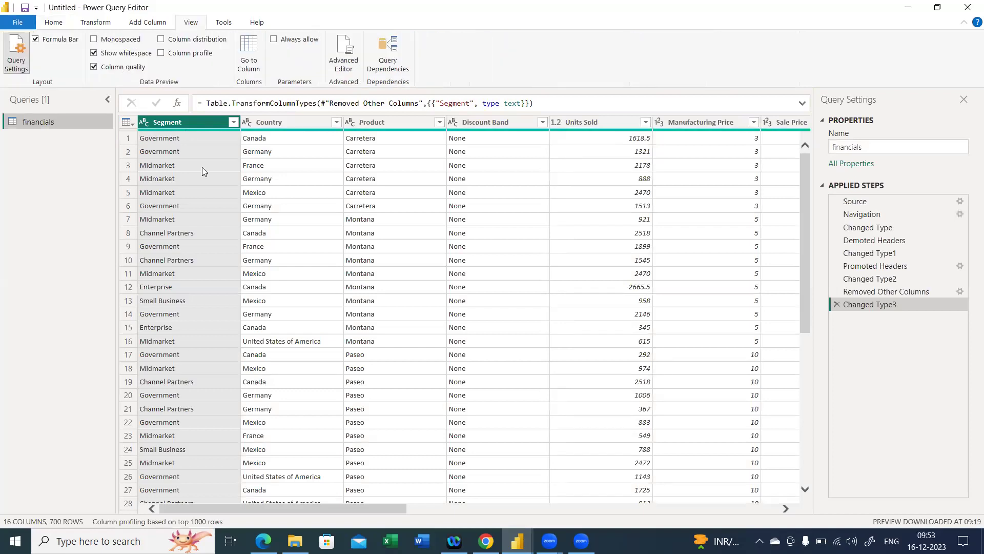
{"action": "mouse_move", "coordinate": [195, 150]}
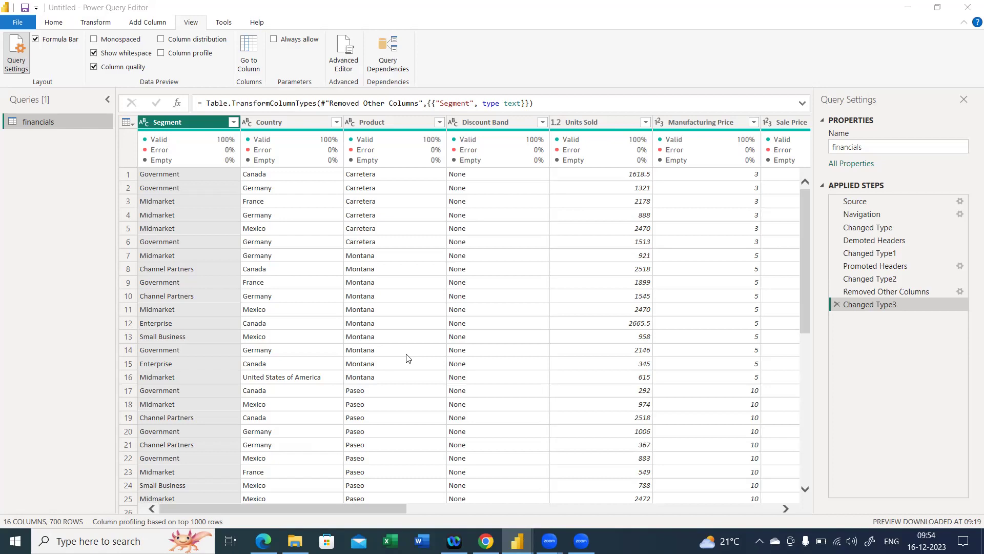
{"action": "left_click", "coordinate": [772, 510]}
{"action": "left_click", "coordinate": [771, 510]}
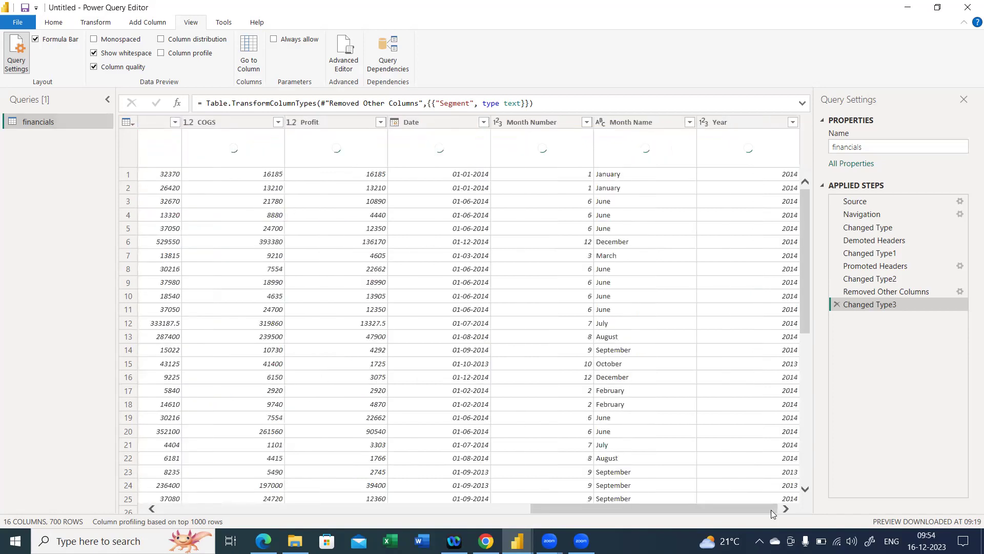
{"action": "left_click_drag", "start_coordinate": [771, 509], "coordinate": [401, 510]}
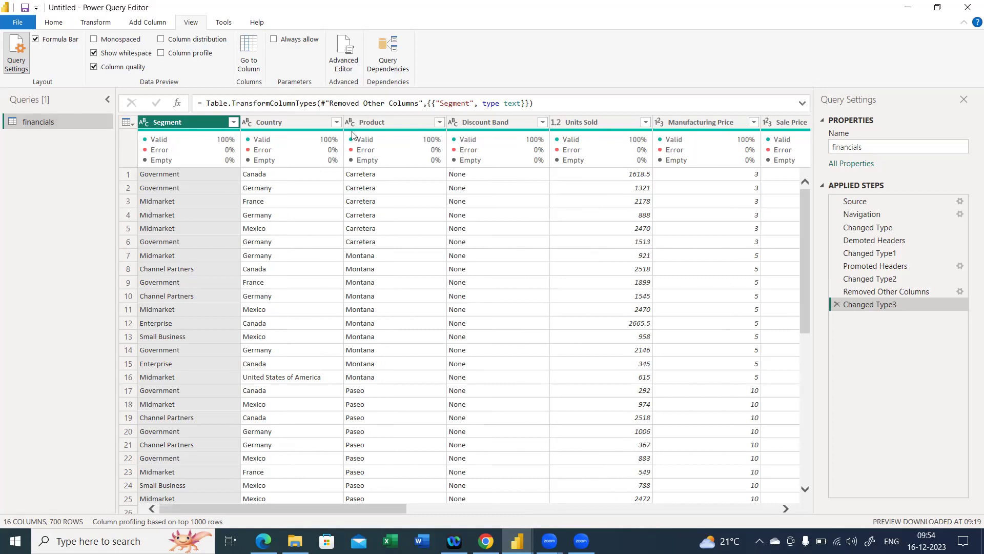
Go through the Country, Product, Discount Band, Manufacturing Price and Sale Price columns to check their quality figures.
{"action": "left_click", "coordinate": [331, 128]}
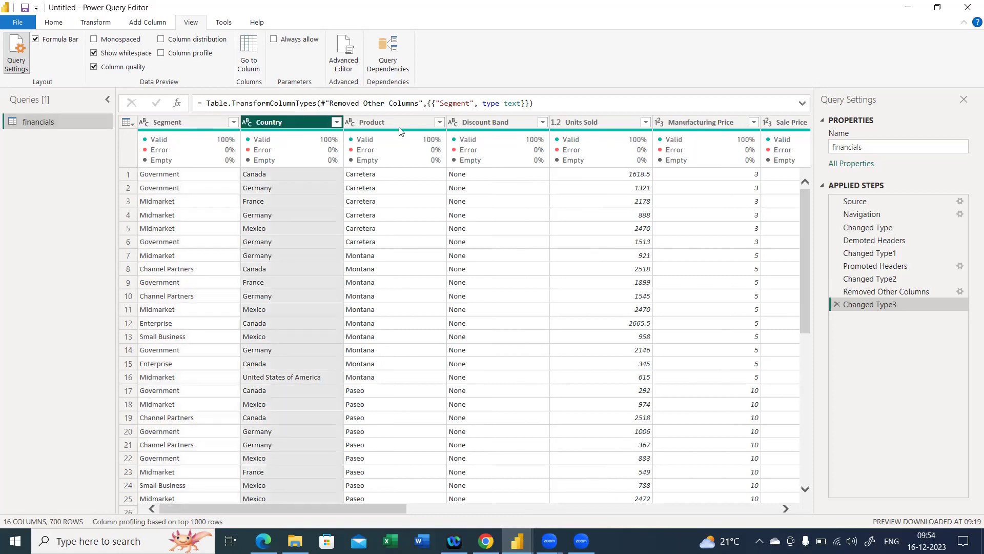
{"action": "left_click", "coordinate": [401, 128]}
{"action": "left_click", "coordinate": [487, 124]}
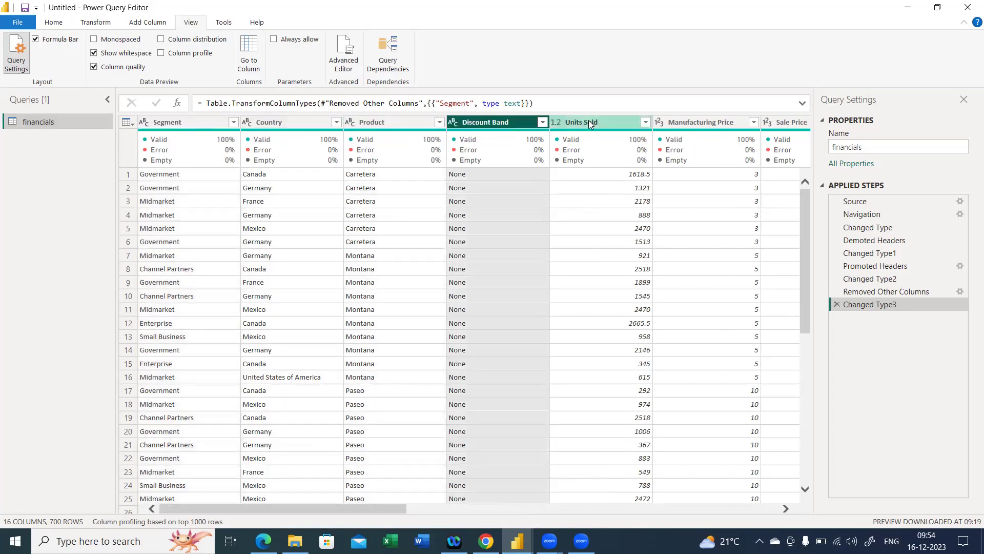
{"action": "left_click", "coordinate": [698, 129]}
{"action": "left_click", "coordinate": [791, 127]}
{"action": "left_click", "coordinate": [808, 123]}
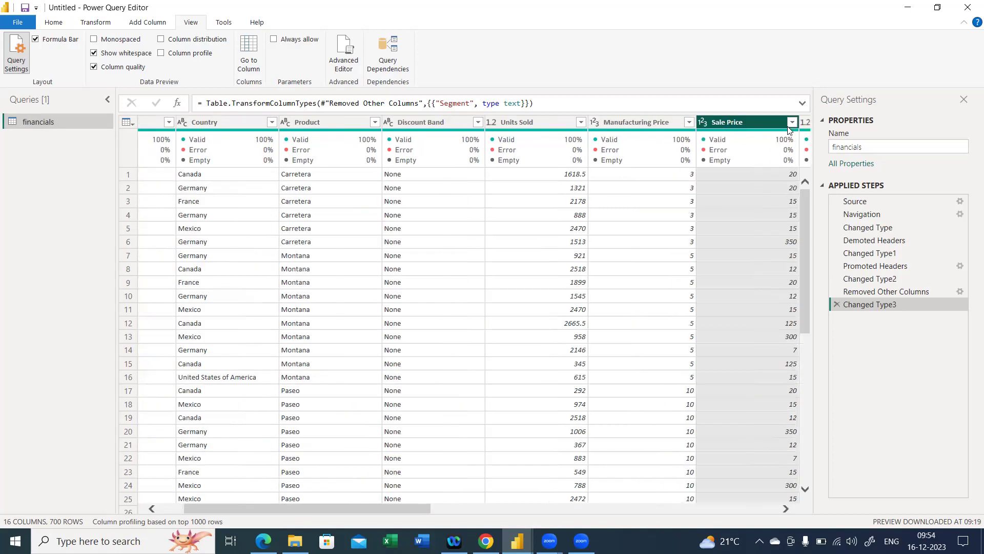
Move the Gross Sales column between the Manufacturing Price and Sale Price columns.
{"action": "left_click_drag", "start_coordinate": [718, 122], "coordinate": [62, 122]}
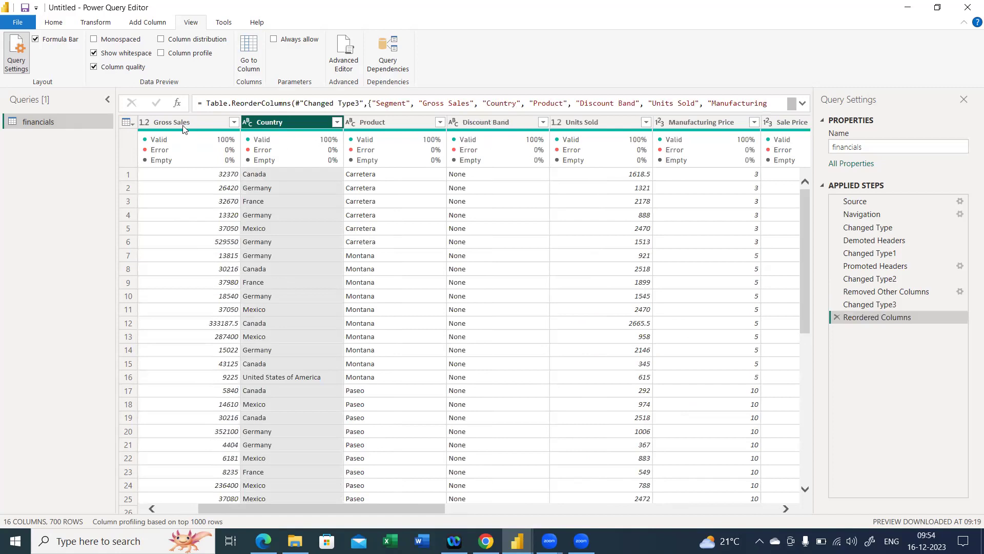
{"action": "left_click_drag", "start_coordinate": [227, 125], "coordinate": [564, 120]}
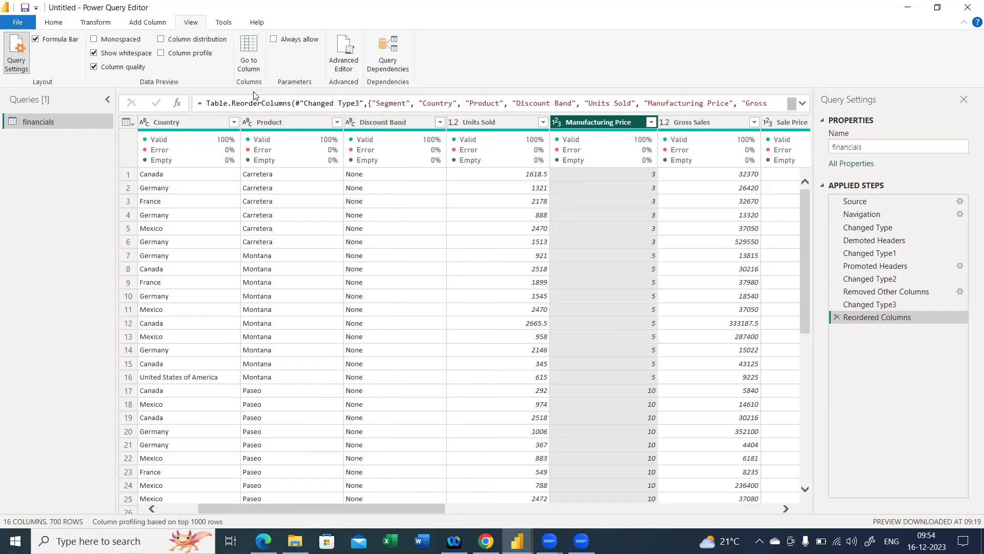
Hide the column quality indicators, show the column distribution charts, and base column profiling on the entire data set.
{"action": "left_click", "coordinate": [137, 68]}
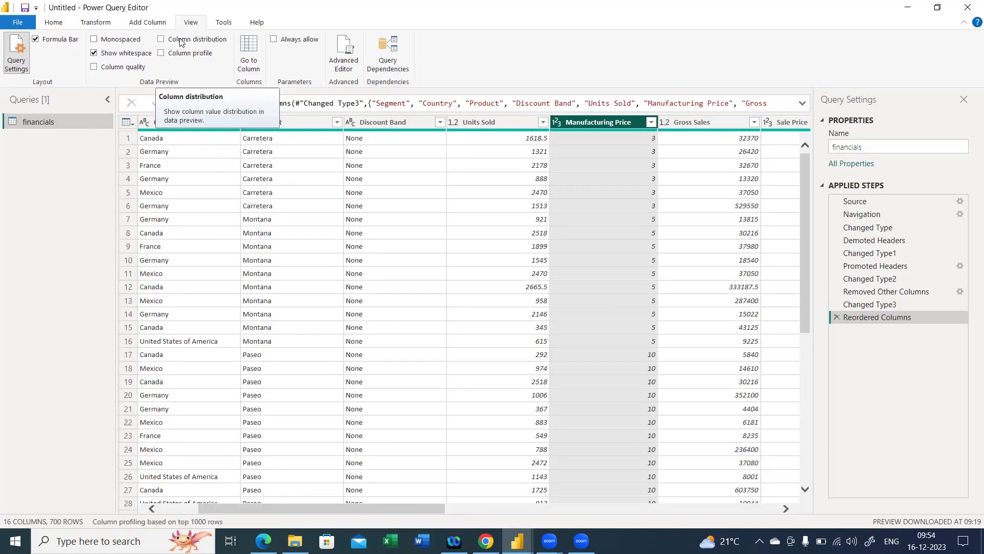
{"action": "left_click", "coordinate": [180, 42]}
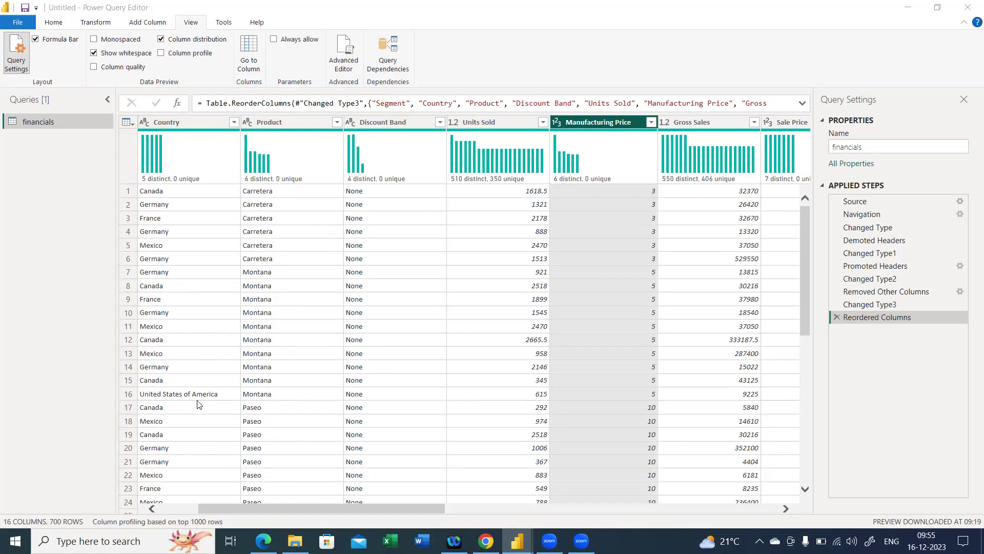
{"action": "left_click", "coordinate": [140, 523]}
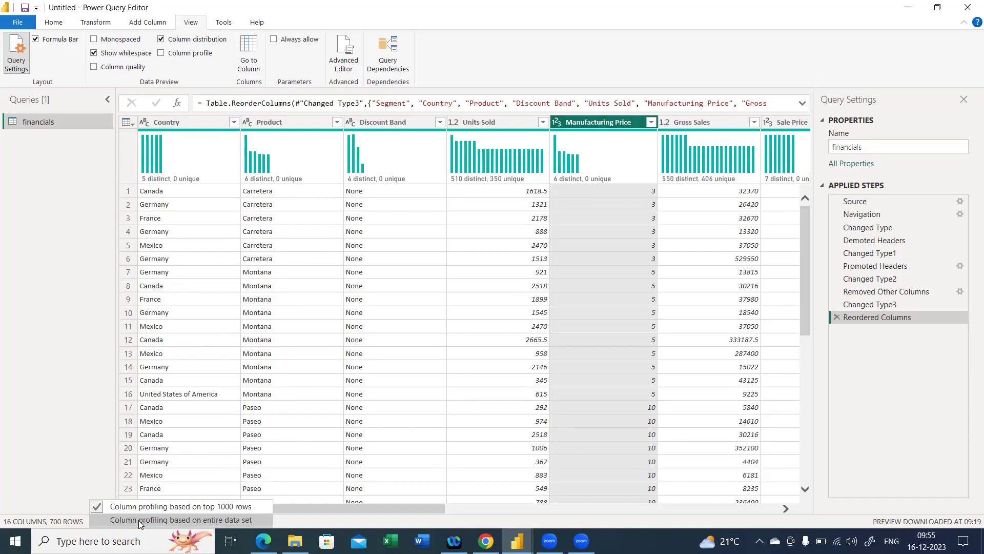
{"action": "left_click", "coordinate": [140, 521]}
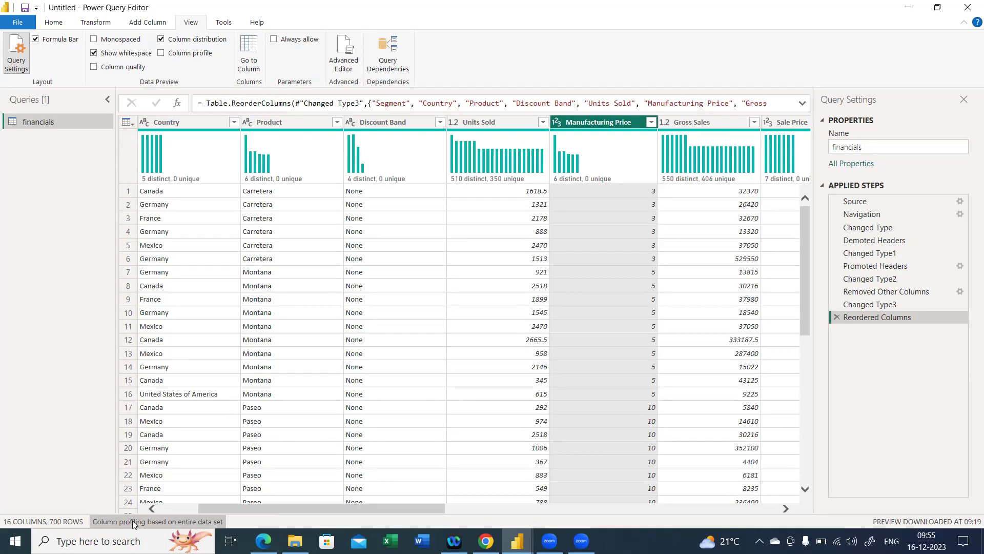
{"action": "left_click", "coordinate": [132, 521]}
{"action": "left_click", "coordinate": [135, 520]}
{"action": "left_click", "coordinate": [116, 520]}
{"action": "left_click", "coordinate": [45, 427]}
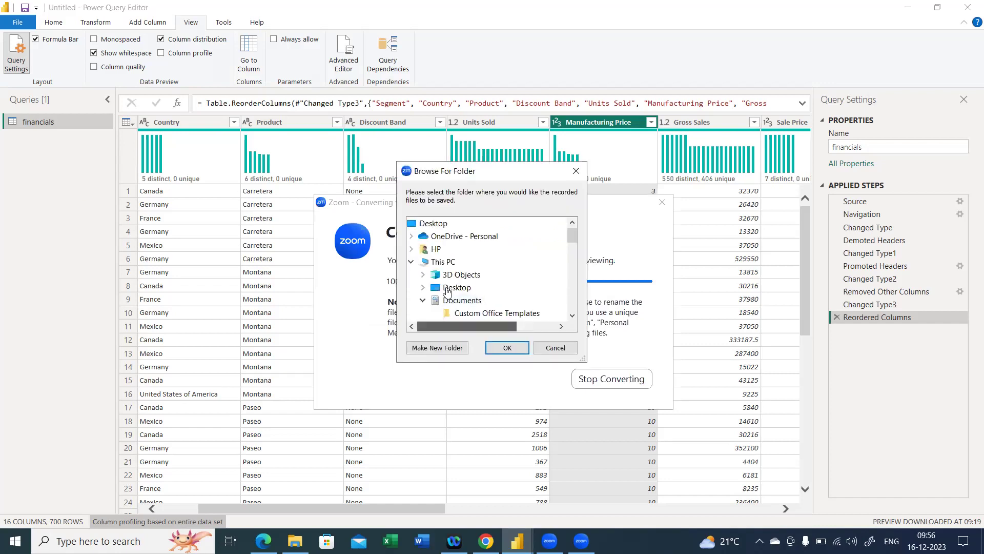
Save the converted Zoom recording to New folder on the Desktop and return to the Power Query Editor.
{"action": "left_click", "coordinate": [447, 289]}
{"action": "left_click", "coordinate": [504, 348]}
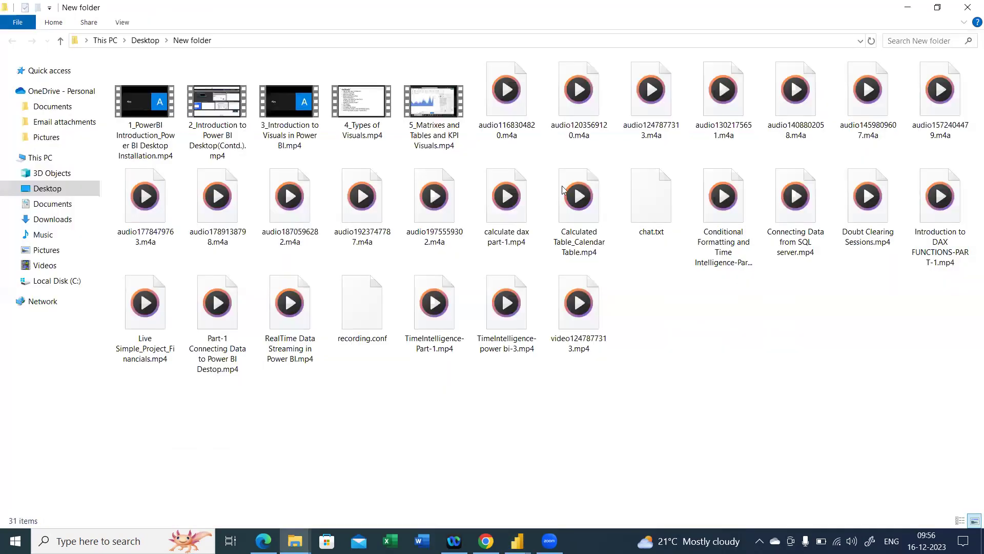
{"action": "key", "text": "alt+Tab"}
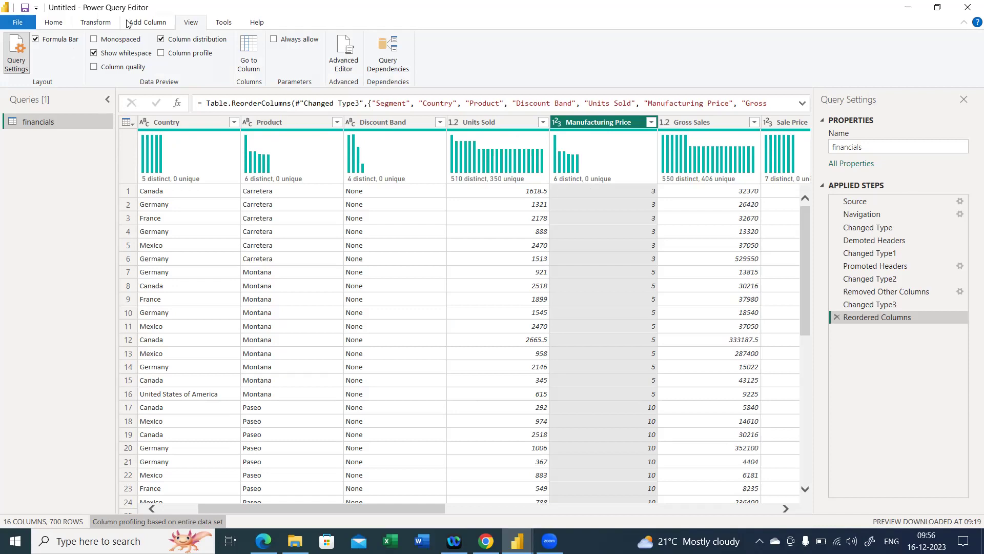
Toggle the column distribution charts off and on to compare the preview, and leave them hidden.
{"action": "left_click", "coordinate": [162, 40]}
{"action": "left_click", "coordinate": [162, 40]}
{"action": "left_click", "coordinate": [162, 40]}
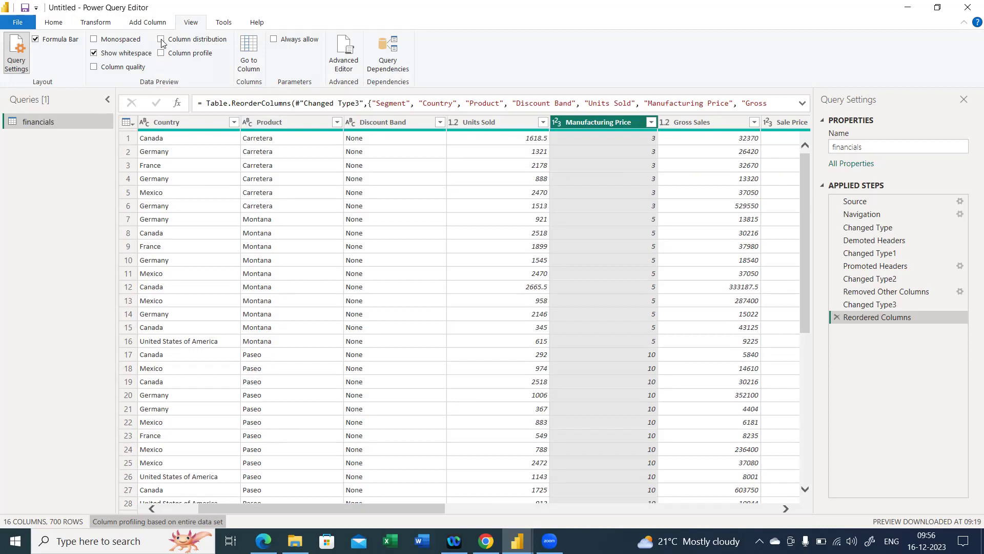
{"action": "left_click", "coordinate": [161, 40]}
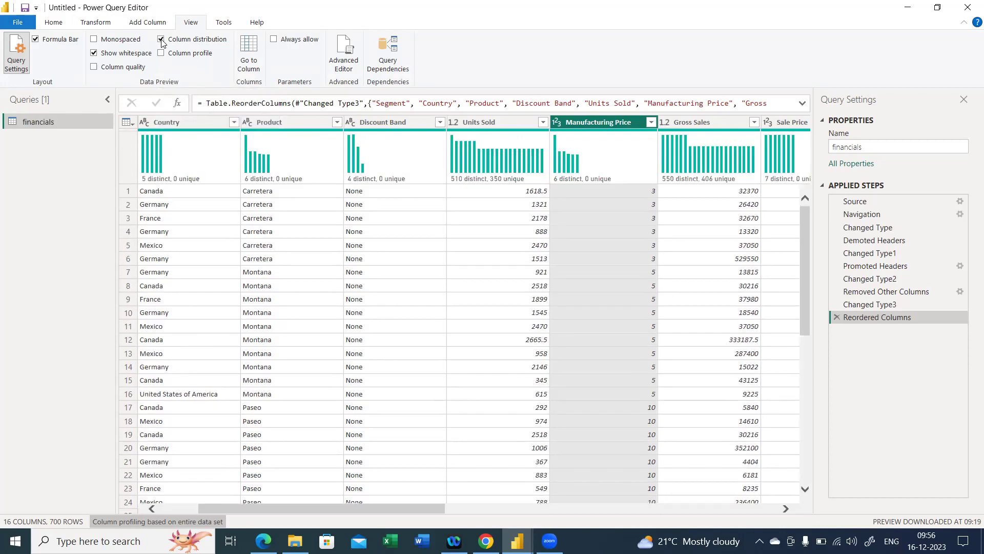
{"action": "left_click", "coordinate": [161, 42]}
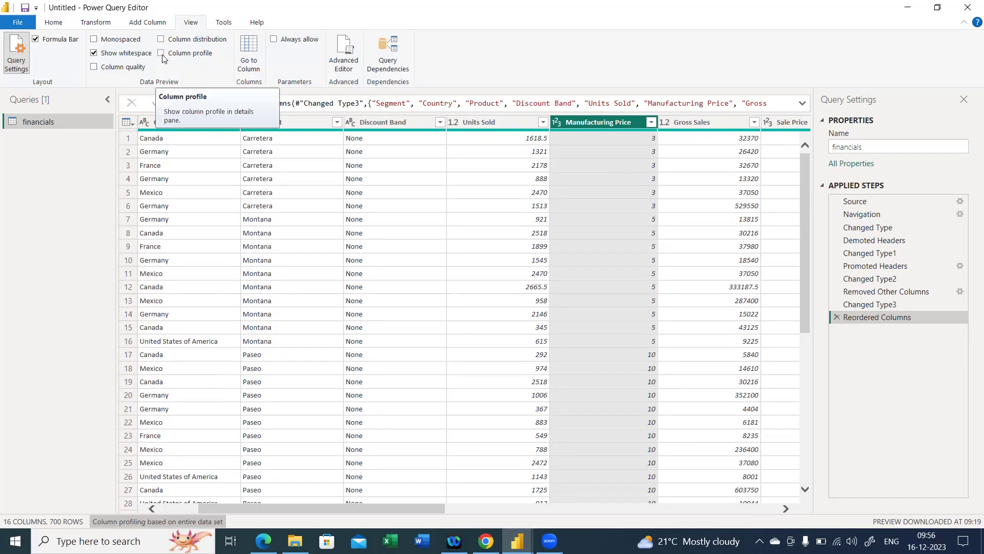
Show the column profile, review the statistics and value distribution of the columns from Country to Gross Sales, and hide it again.
{"action": "left_click", "coordinate": [162, 54]}
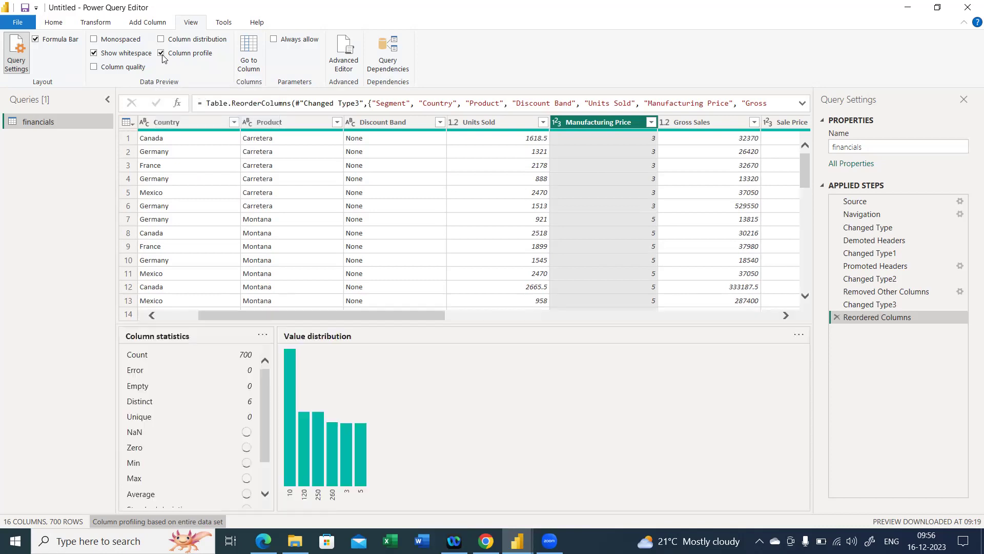
{"action": "left_click", "coordinate": [174, 121]}
{"action": "left_click", "coordinate": [277, 126]}
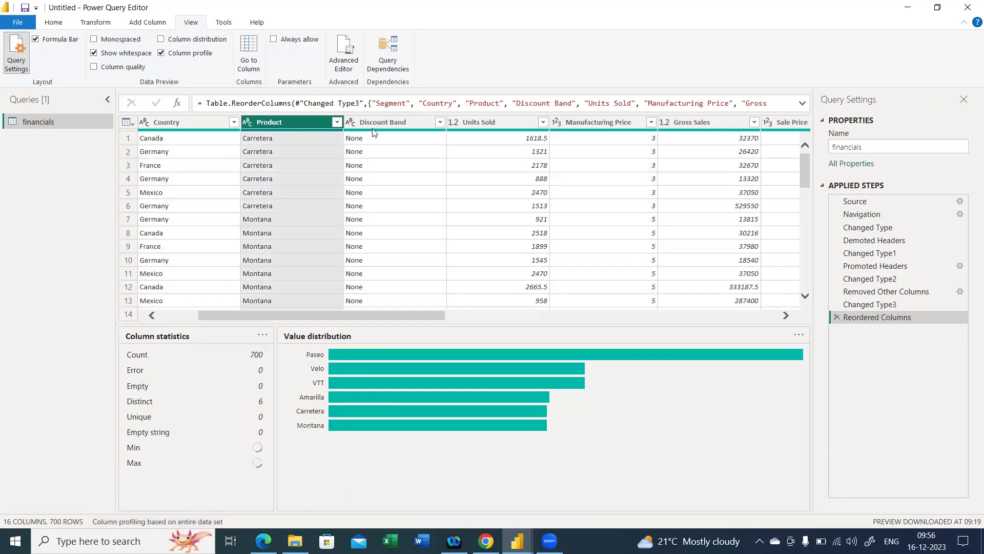
{"action": "left_click", "coordinate": [390, 123]}
{"action": "left_click", "coordinate": [494, 124]}
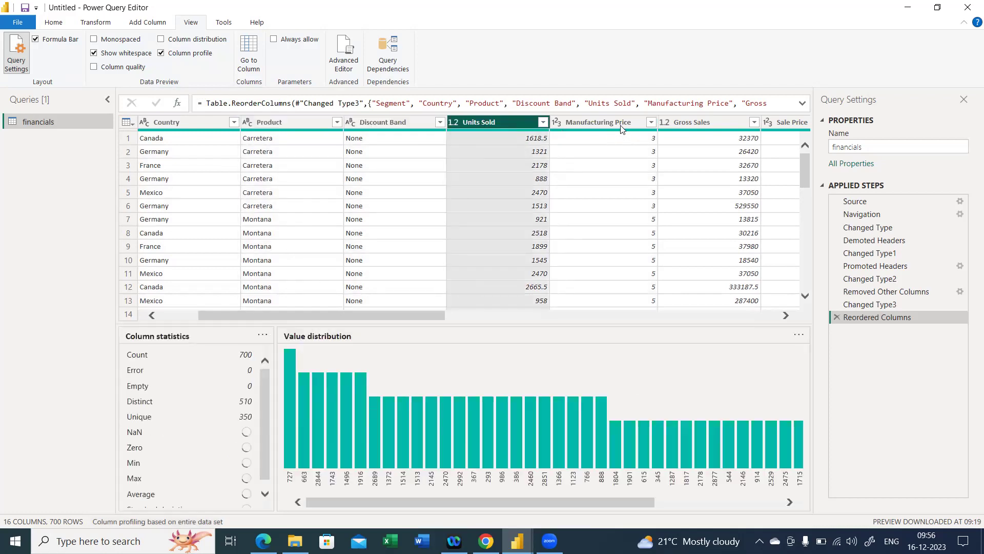
{"action": "left_click", "coordinate": [617, 122]}
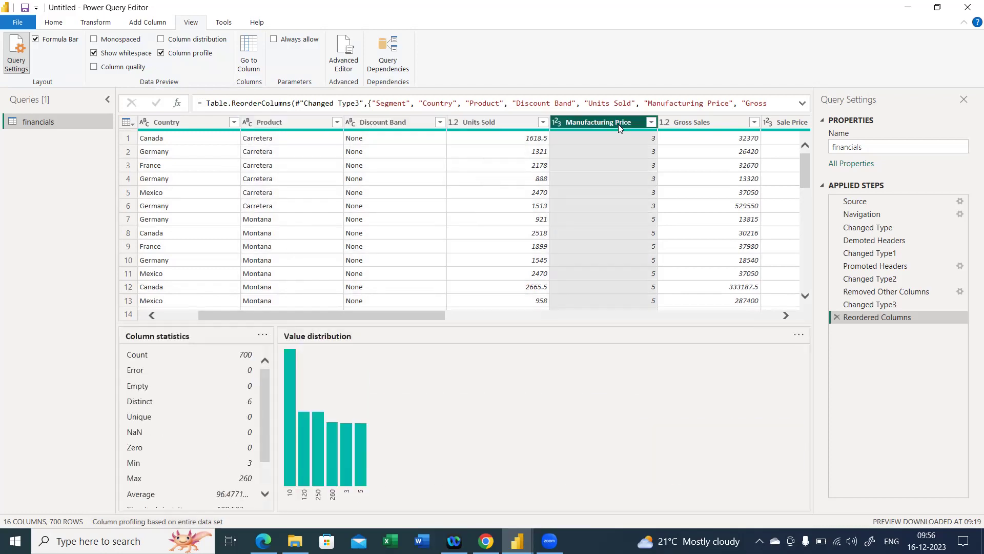
{"action": "left_click", "coordinate": [705, 123]}
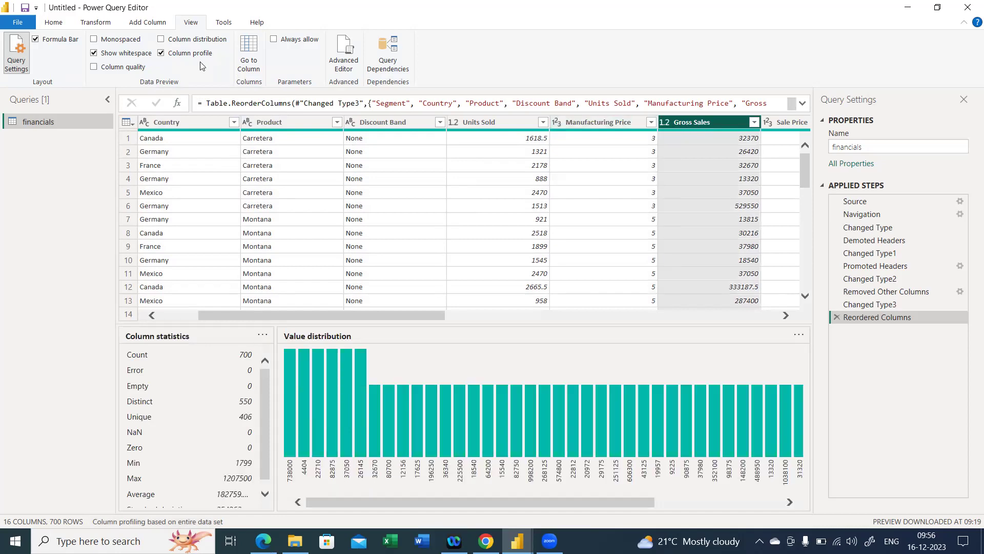
{"action": "left_click", "coordinate": [174, 55]}
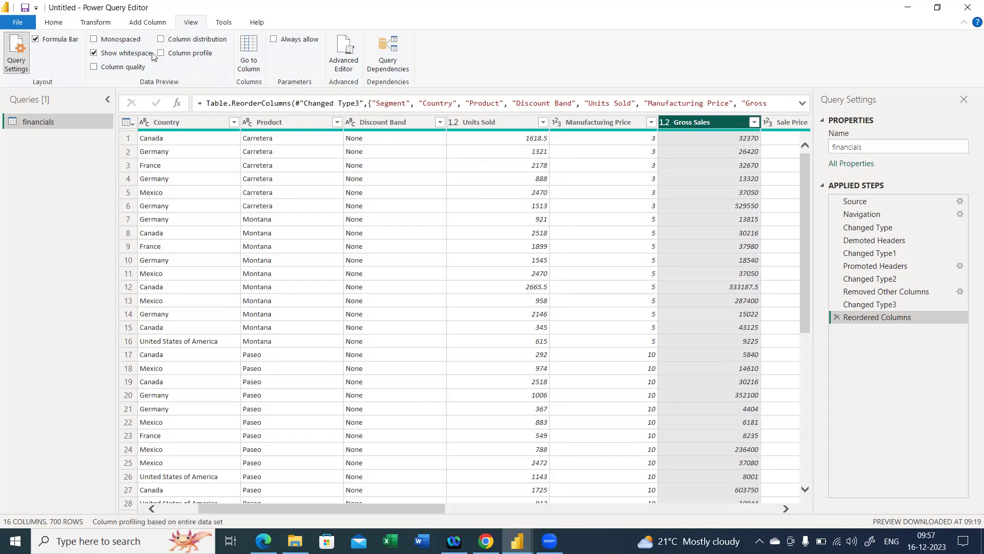
Start a column from examples based on all columns of the financials table and enter "Mr. Government" as the first row's example.
{"action": "left_click", "coordinate": [144, 23]}
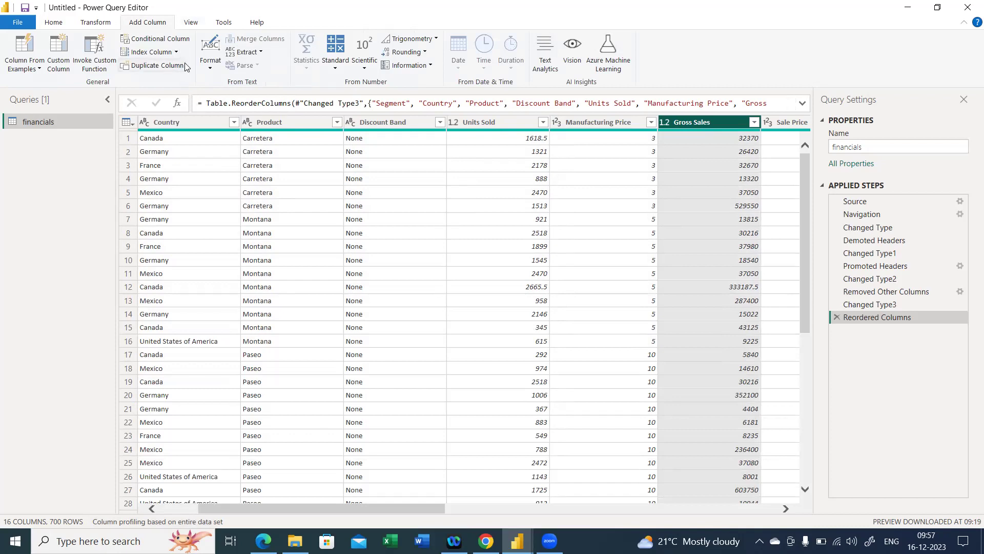
{"action": "left_click_drag", "start_coordinate": [257, 511], "coordinate": [227, 514]}
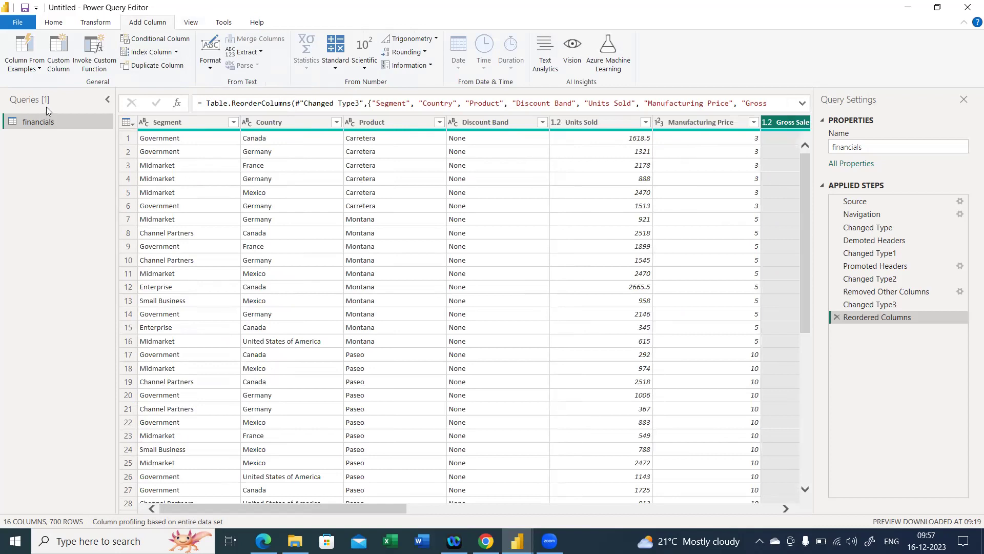
{"action": "left_click_drag", "start_coordinate": [194, 511], "coordinate": [675, 498]}
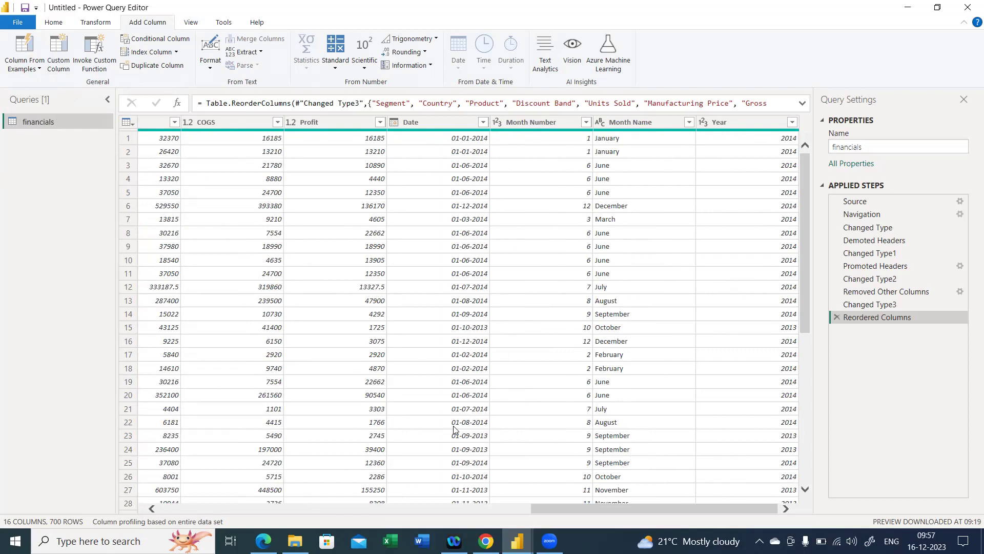
{"action": "left_click_drag", "start_coordinate": [563, 510], "coordinate": [94, 501]}
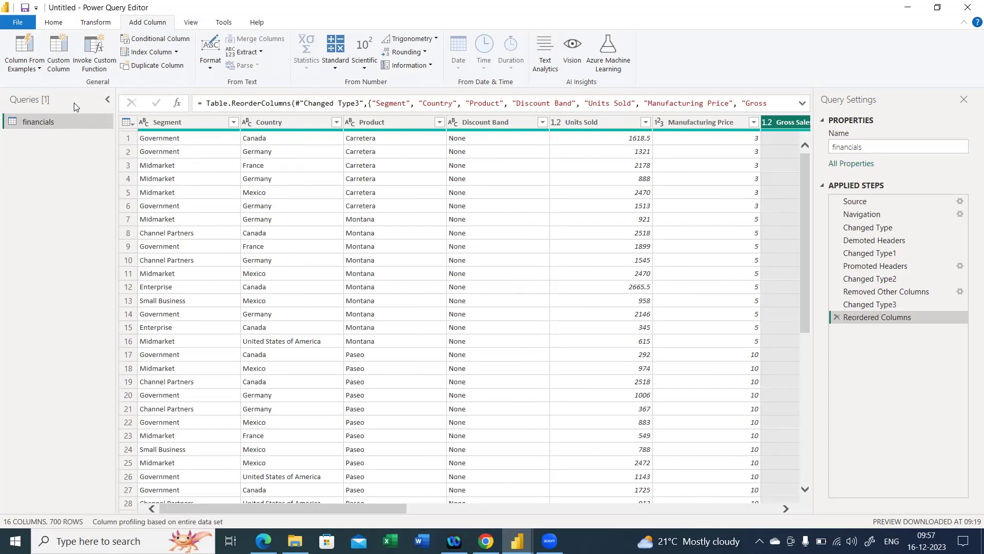
{"action": "left_click", "coordinate": [39, 72]}
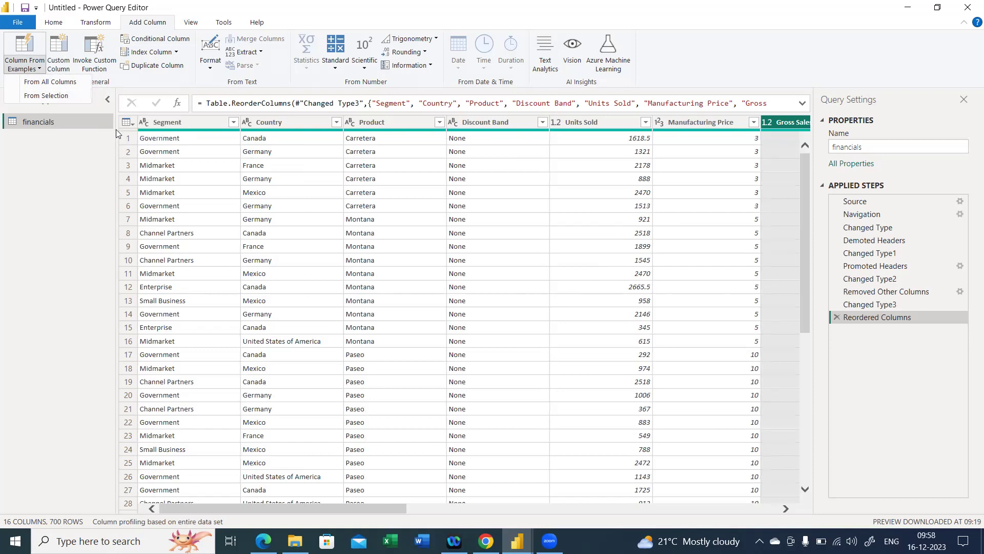
{"action": "left_click", "coordinate": [73, 86]}
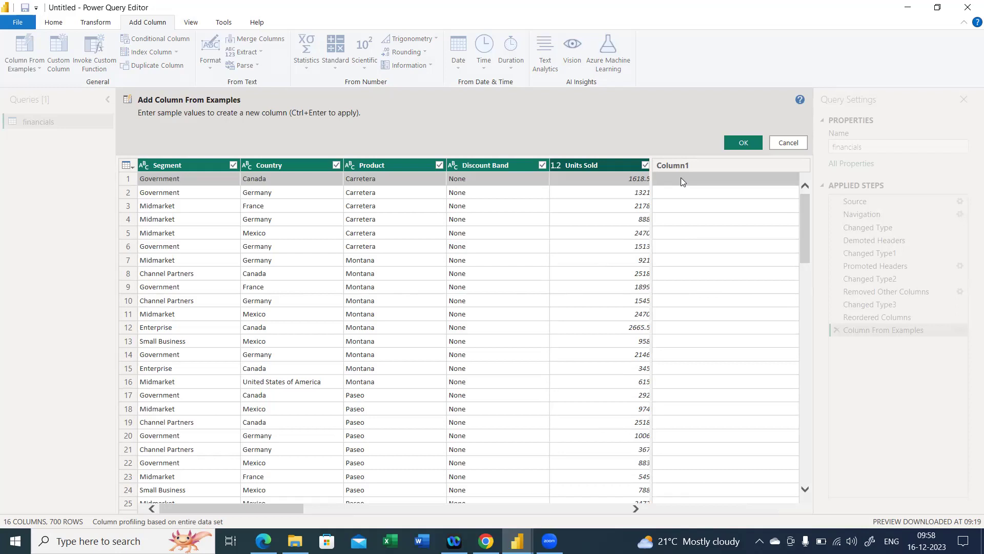
{"action": "type", "text": "M"}
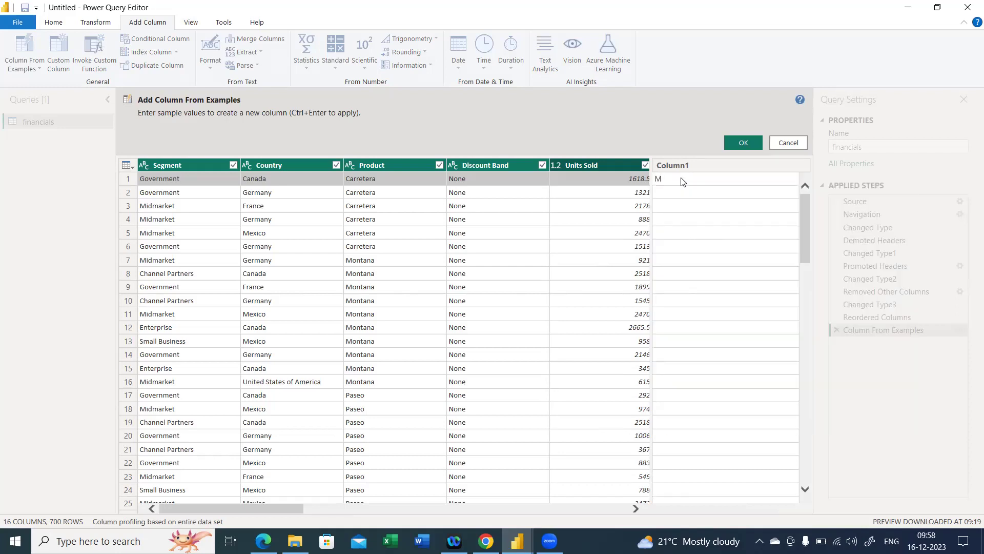
{"action": "type", "text": "r. Government"}
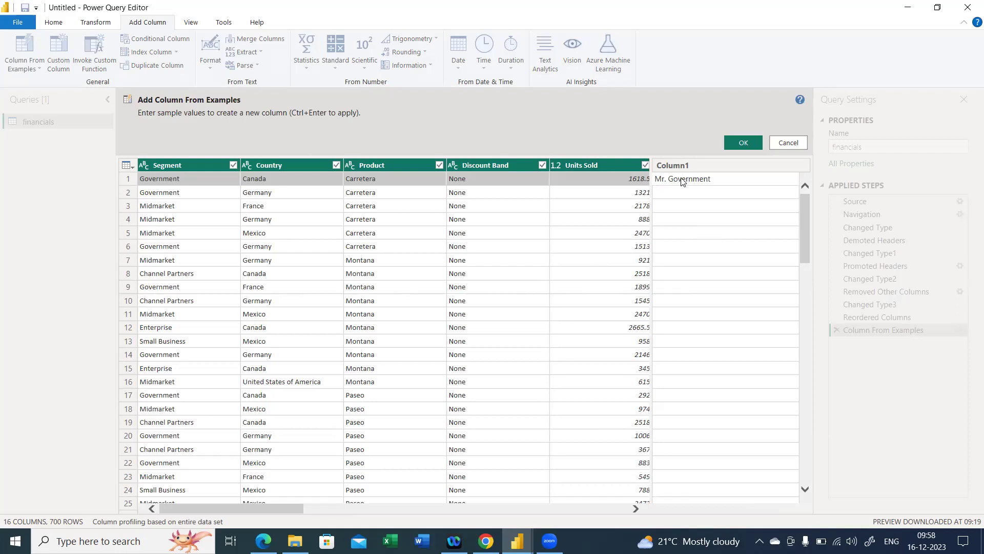
{"action": "key", "text": "Return"}
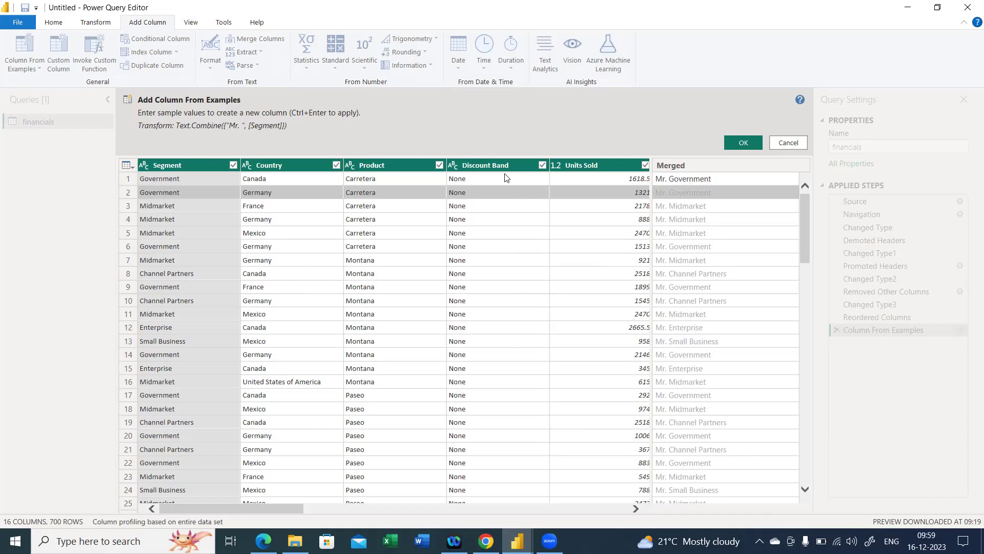
Enter "AZ--Government" as the second row's example and review the values suggested for the other rows.
{"action": "type", "text": "AZ"}
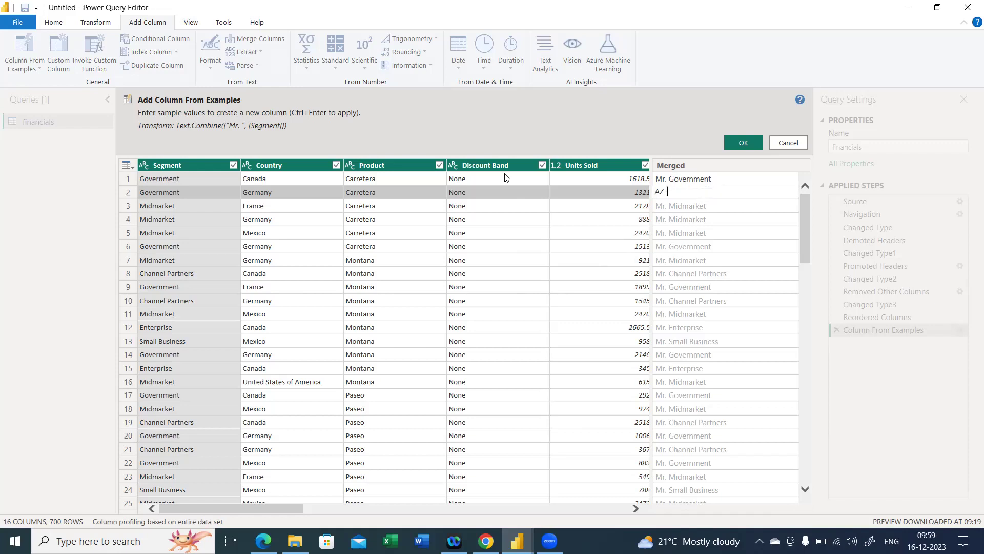
{"action": "type", "text": "--Government"}
{"action": "key", "text": "Return"}
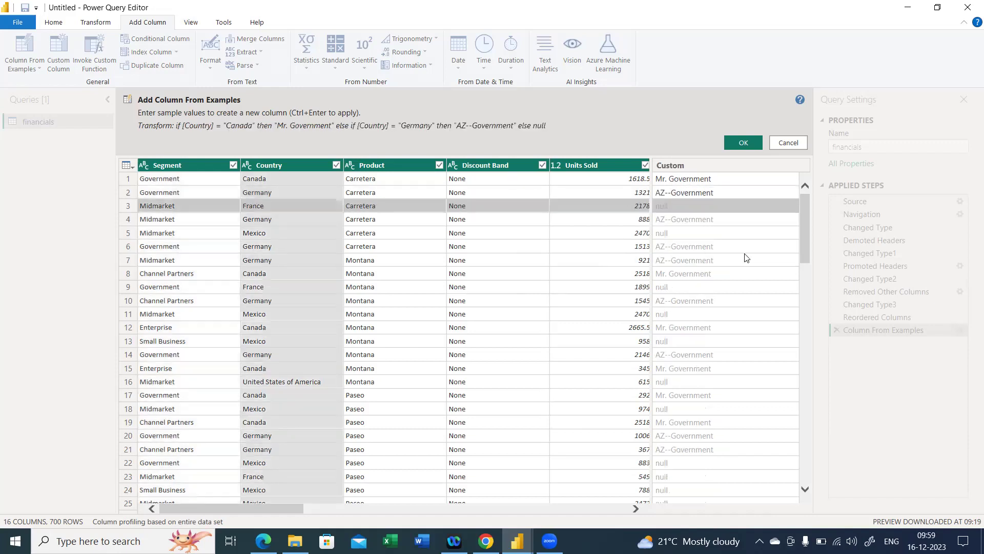
{"action": "scroll", "coordinate": [744, 259], "scroll_direction": "down", "scroll_amount": 3}
{"action": "scroll", "coordinate": [743, 261], "scroll_direction": "down", "scroll_amount": 10}
{"action": "scroll", "coordinate": [742, 262], "scroll_direction": "up", "scroll_amount": 12}
Change the first row's example value to "AZ-Government".
{"action": "left_click", "coordinate": [666, 180]}
{"action": "left_click", "coordinate": [667, 181]}
{"action": "key", "text": "BackSpace"}
{"action": "key", "text": "BackSpace"}
{"action": "key", "text": "BackSpace"}
{"action": "key", "text": "Delete"}
{"action": "type", "text": "AZ-"}
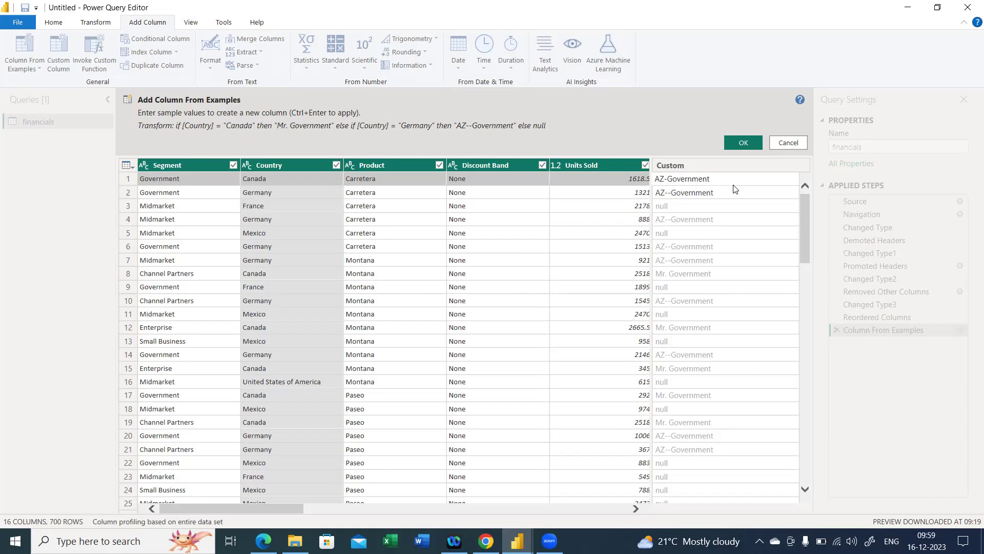
{"action": "key", "text": "Return"}
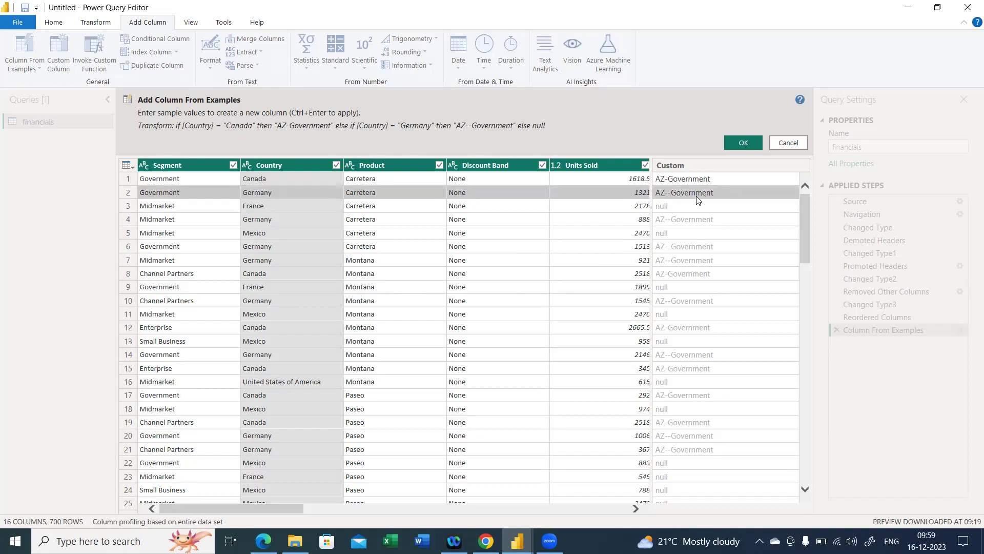
Correct the second row's example to "AZ-Government", check the suggested values down the table, and add the column.
{"action": "left_click", "coordinate": [672, 197]}
{"action": "double_click", "coordinate": [671, 196]}
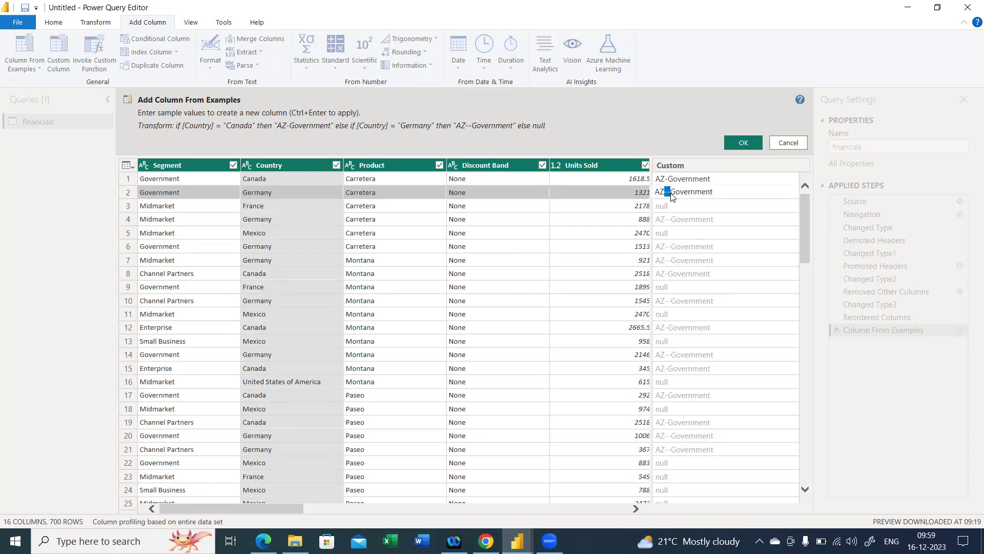
{"action": "type", "text": "-"}
{"action": "key", "text": "Return"}
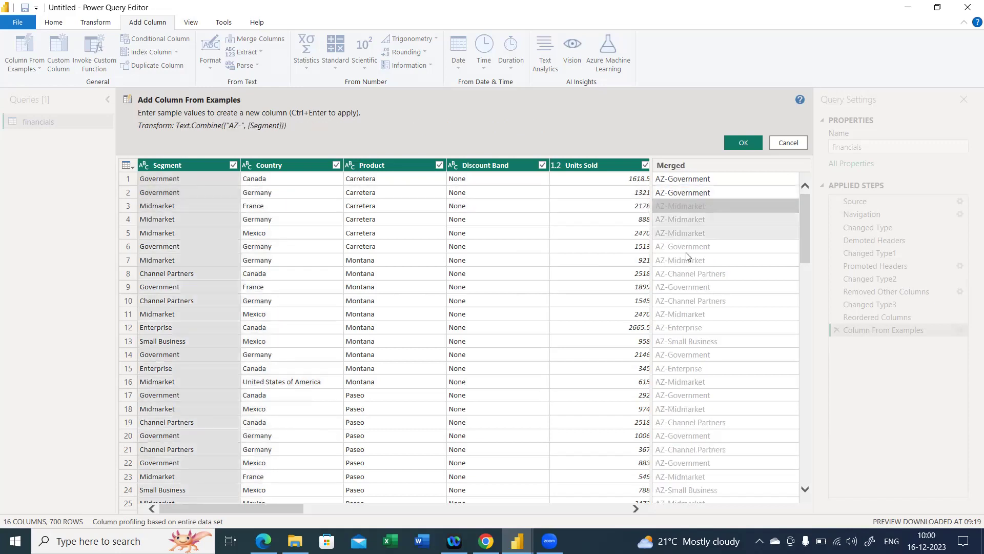
{"action": "scroll", "coordinate": [688, 286], "scroll_direction": "down", "scroll_amount": 1}
{"action": "scroll", "coordinate": [688, 286], "scroll_direction": "down", "scroll_amount": 7}
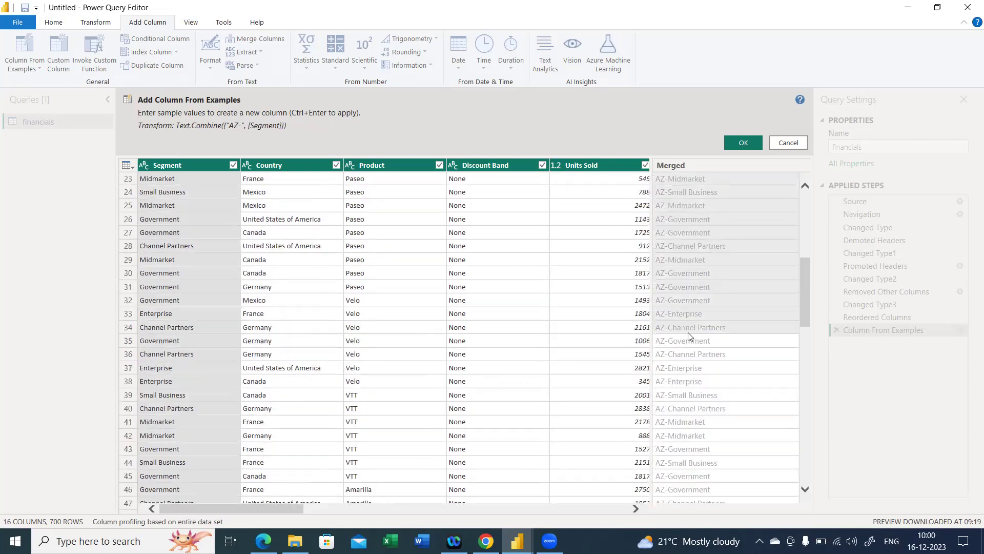
{"action": "scroll", "coordinate": [688, 340], "scroll_direction": "down", "scroll_amount": 5}
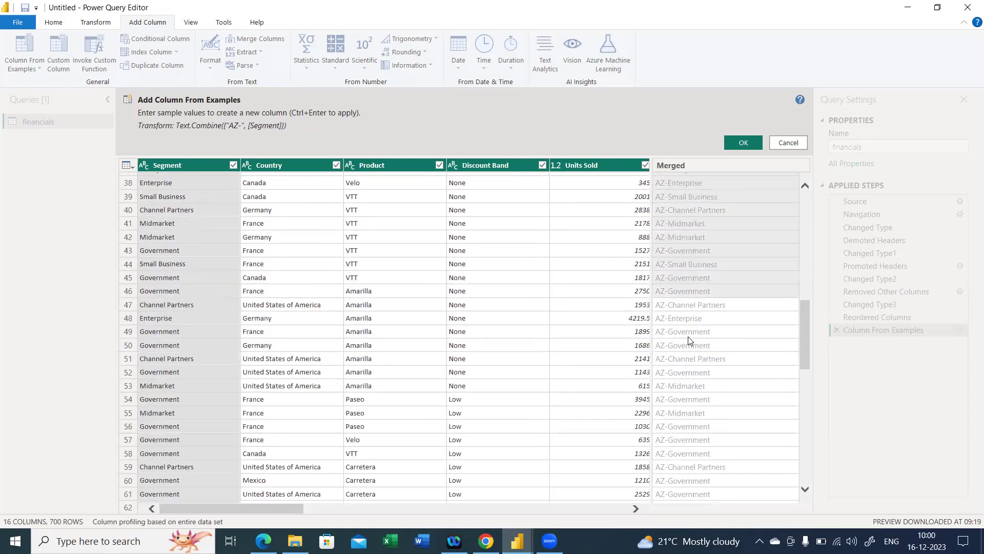
{"action": "scroll", "coordinate": [688, 341], "scroll_direction": "up", "scroll_amount": 12}
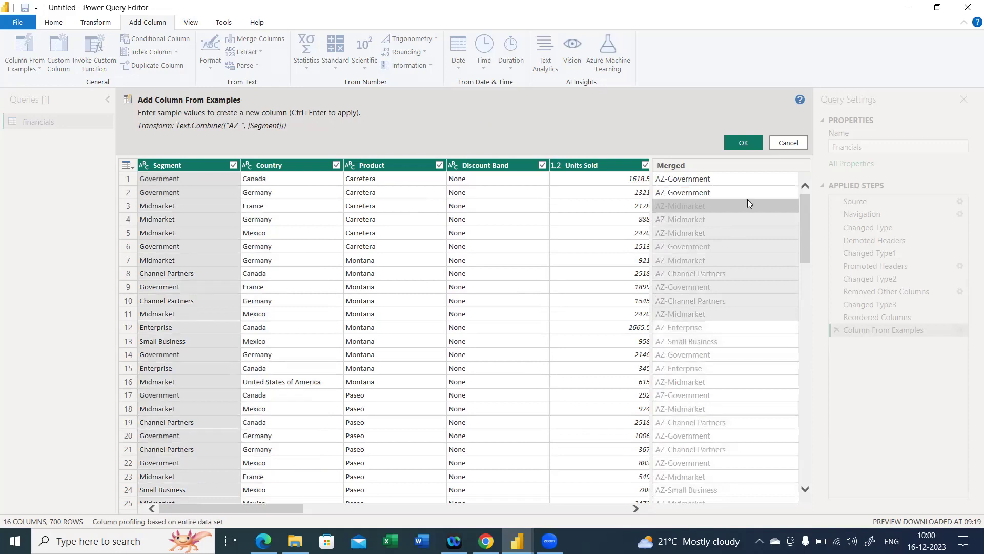
{"action": "left_click", "coordinate": [743, 143]}
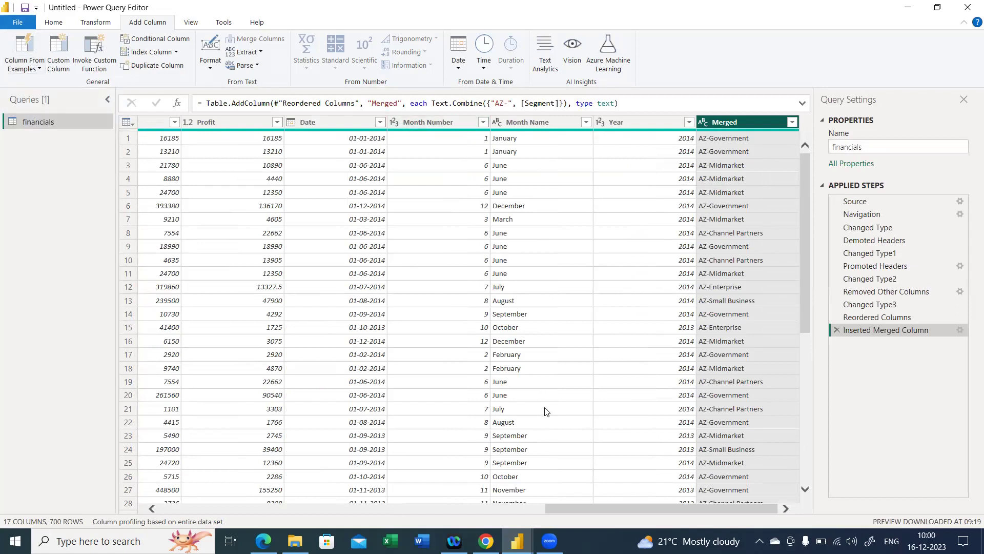
{"action": "key", "text": "alt+Tab"}
{"action": "key", "text": "alt+Tab"}
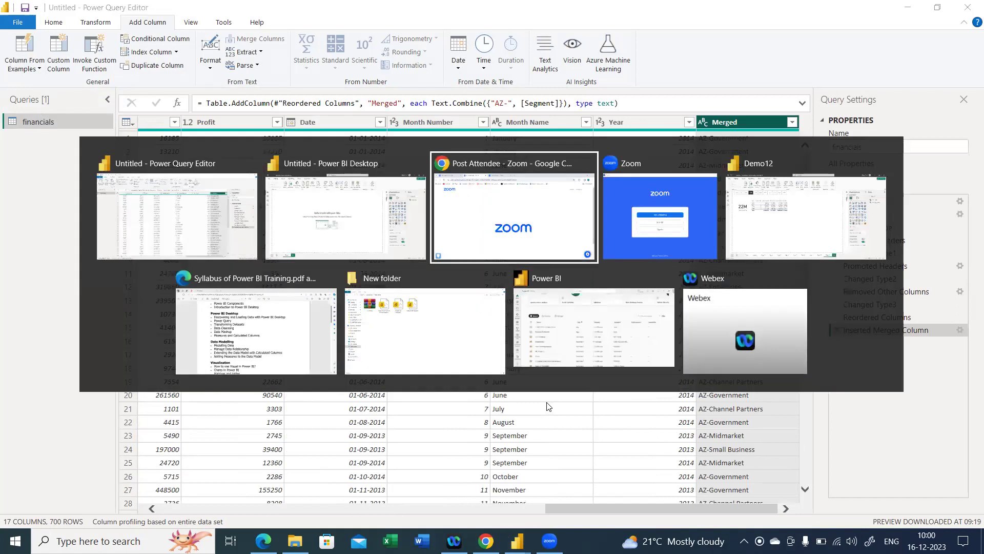
{"action": "left_click", "coordinate": [179, 248]}
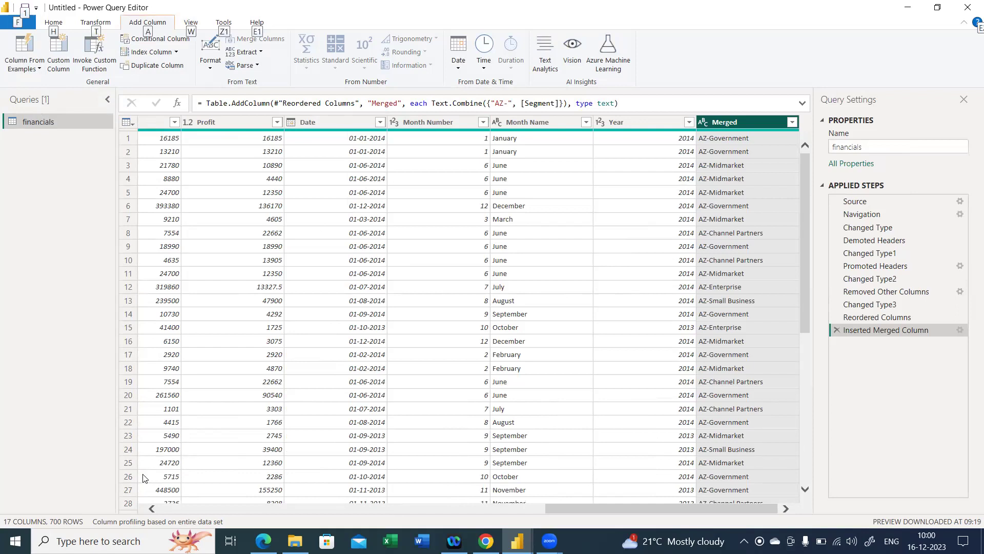
{"action": "key", "text": "alt+Tab"}
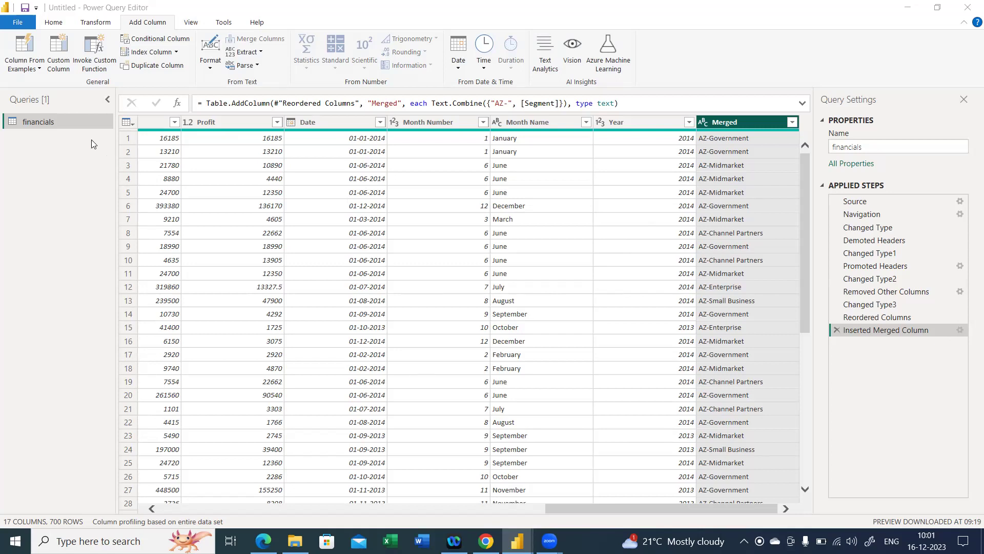
Delete the Inserted Merged Column step from the financials query's applied steps.
{"action": "left_click", "coordinate": [38, 71]}
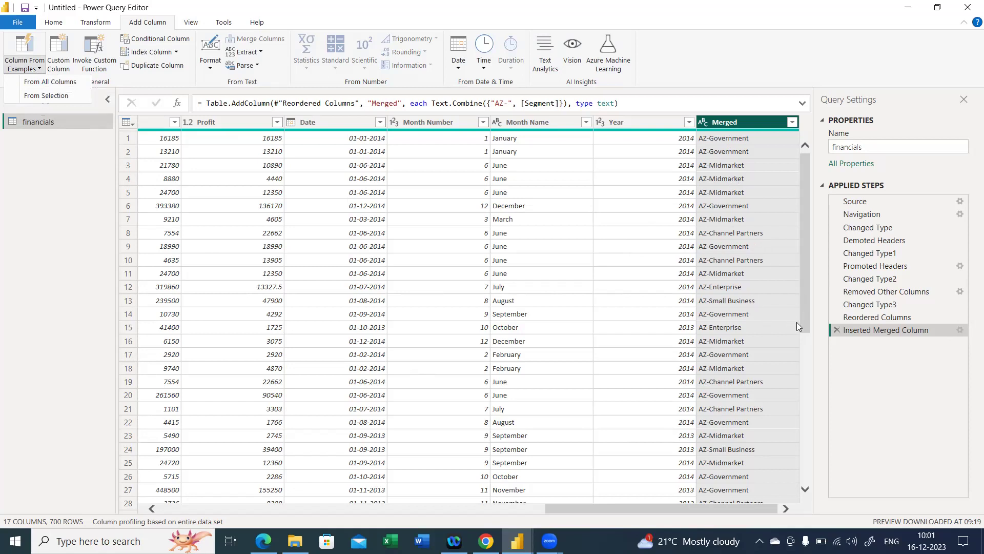
{"action": "left_click", "coordinate": [836, 331]}
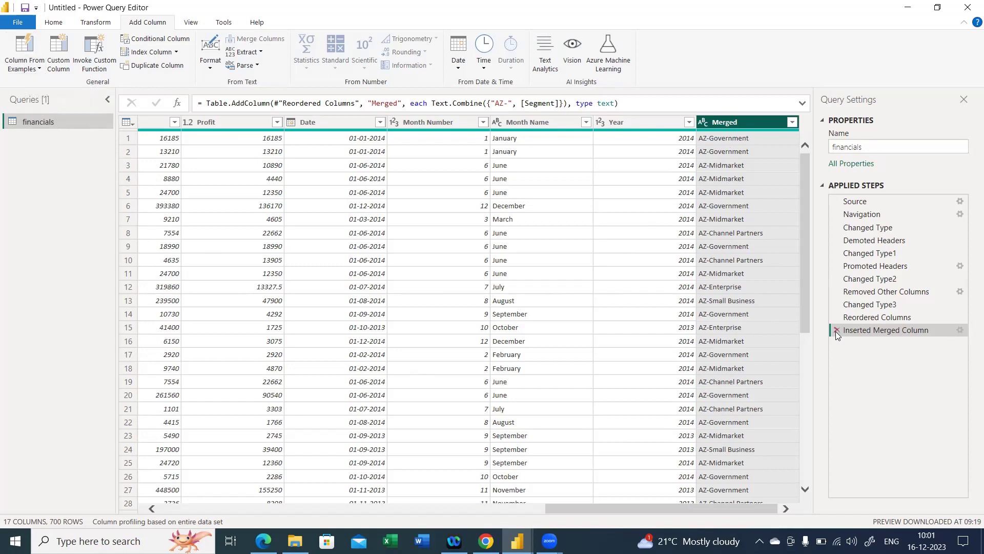
{"action": "left_click", "coordinate": [837, 331]}
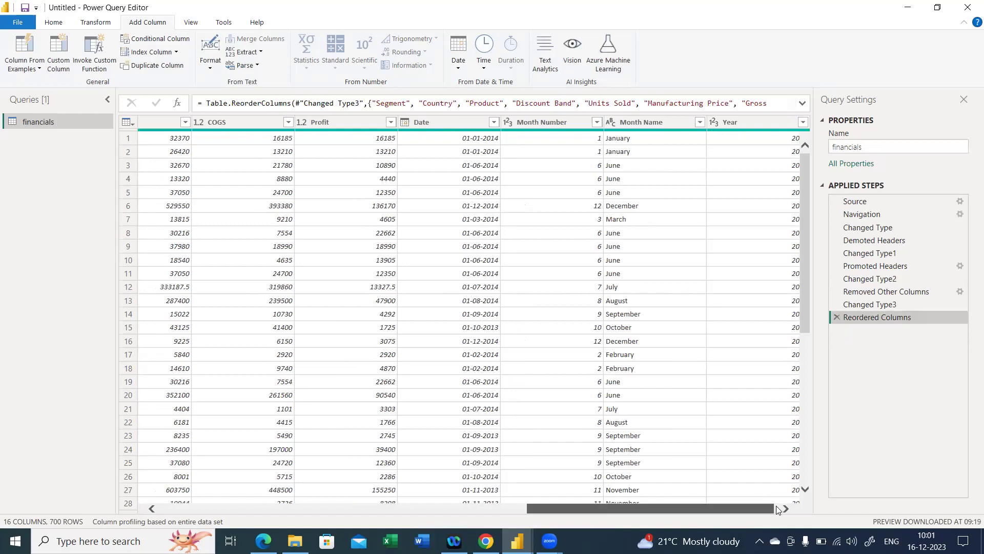
Start a new column from examples based on all columns and list the suggested values for the first row.
{"action": "left_click_drag", "start_coordinate": [777, 508], "coordinate": [781, 509]}
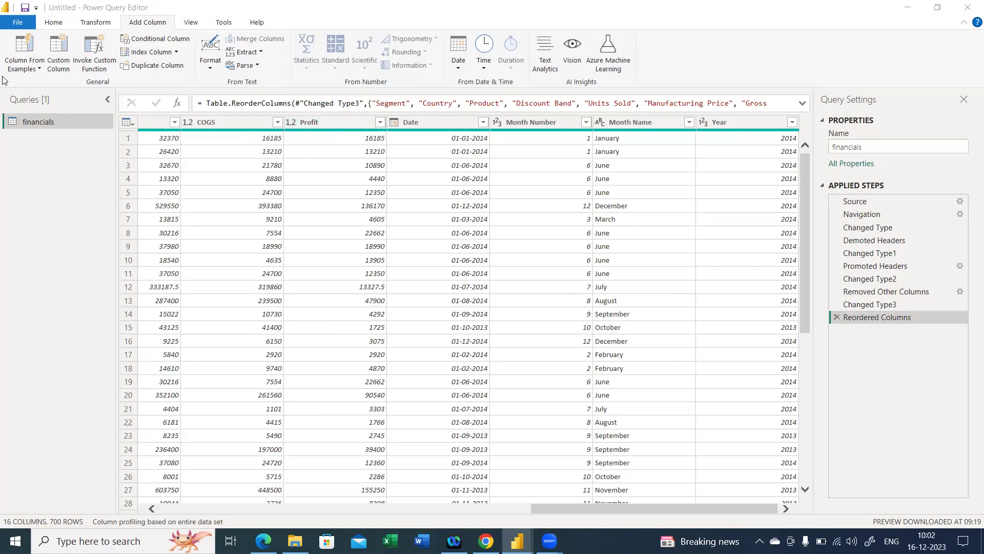
{"action": "left_click", "coordinate": [38, 70]}
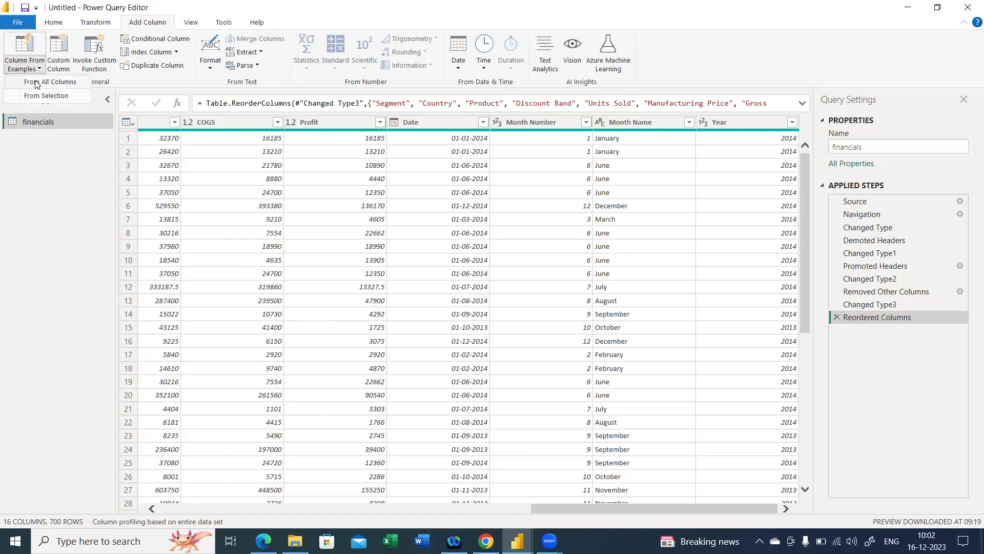
{"action": "left_click", "coordinate": [23, 99]}
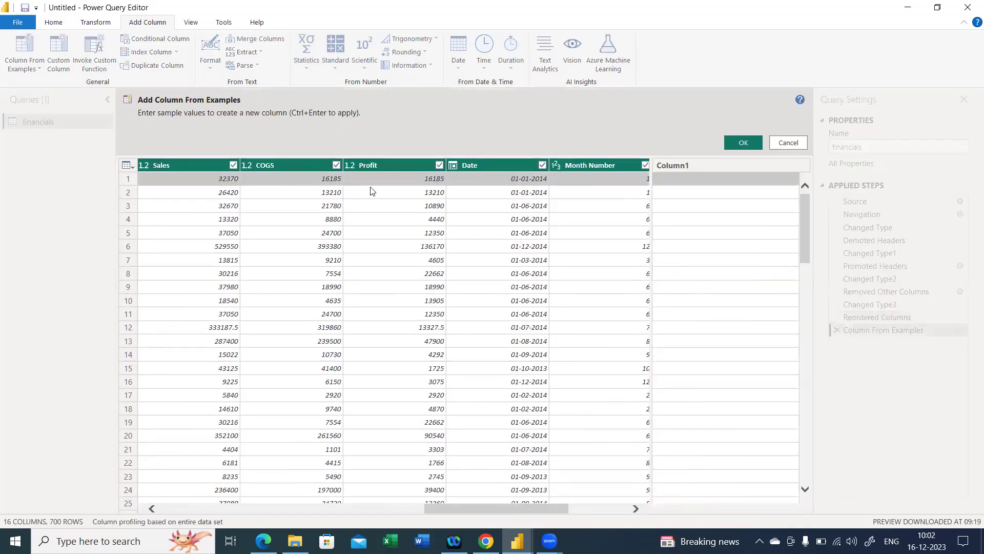
{"action": "left_click", "coordinate": [678, 180]}
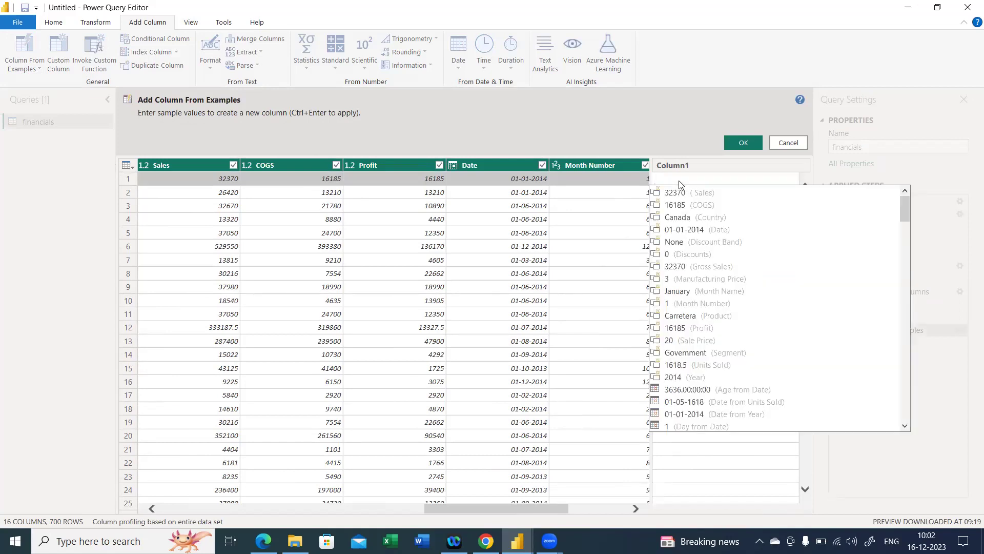
Examine the whole list of suggested example values for the first row, from dates through logarithms, trigonometry and text lengths, and return to its start.
{"action": "scroll", "coordinate": [769, 328], "scroll_direction": "down", "scroll_amount": 4}
{"action": "scroll", "coordinate": [769, 328], "scroll_direction": "down", "scroll_amount": 12}
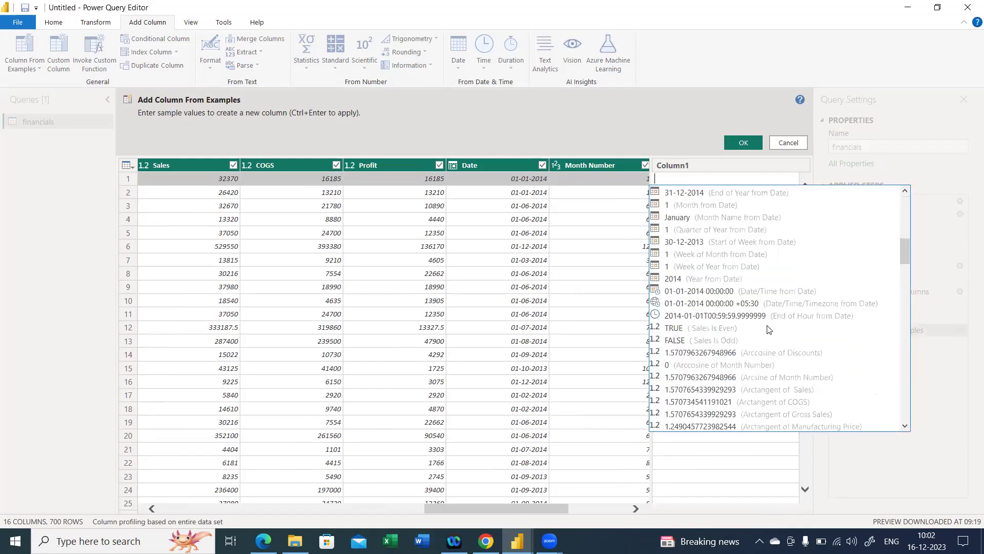
{"action": "scroll", "coordinate": [769, 329], "scroll_direction": "down", "scroll_amount": 3}
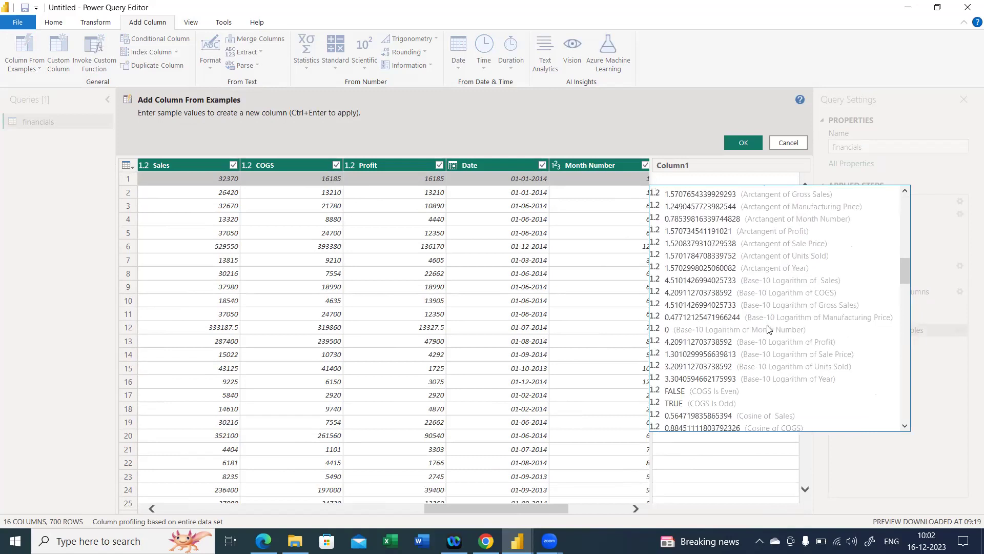
{"action": "scroll", "coordinate": [769, 330], "scroll_direction": "down", "scroll_amount": 10}
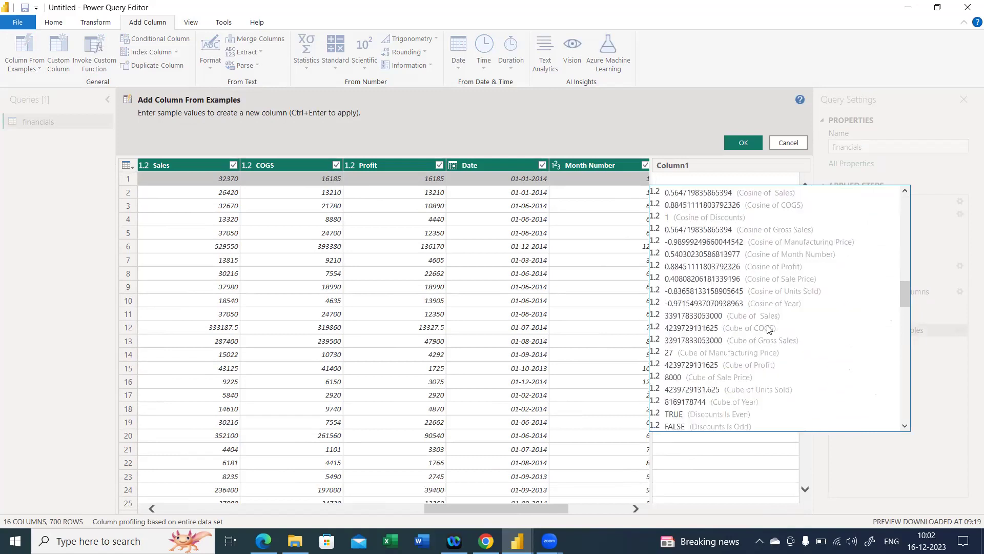
{"action": "scroll", "coordinate": [769, 330], "scroll_direction": "down", "scroll_amount": 6}
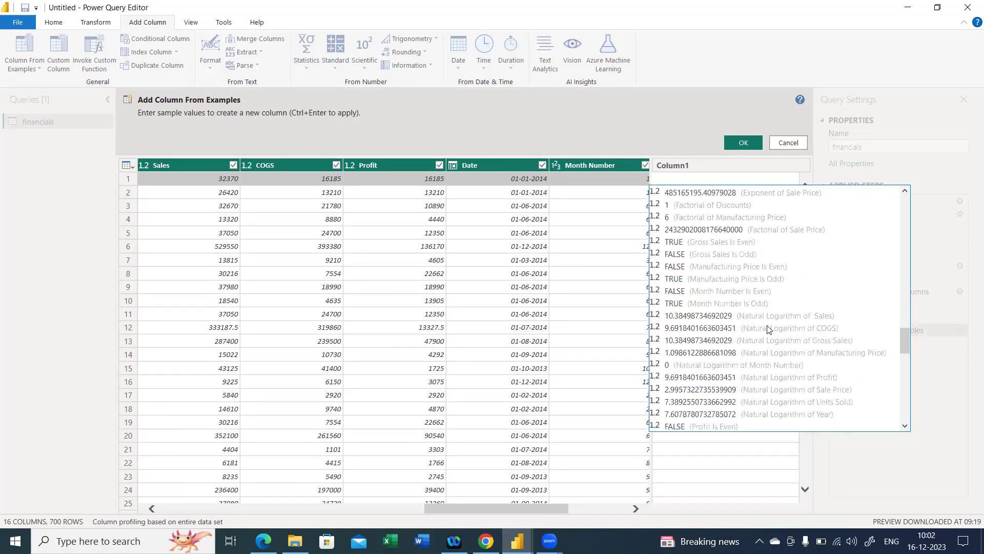
{"action": "scroll", "coordinate": [769, 330], "scroll_direction": "down", "scroll_amount": 7}
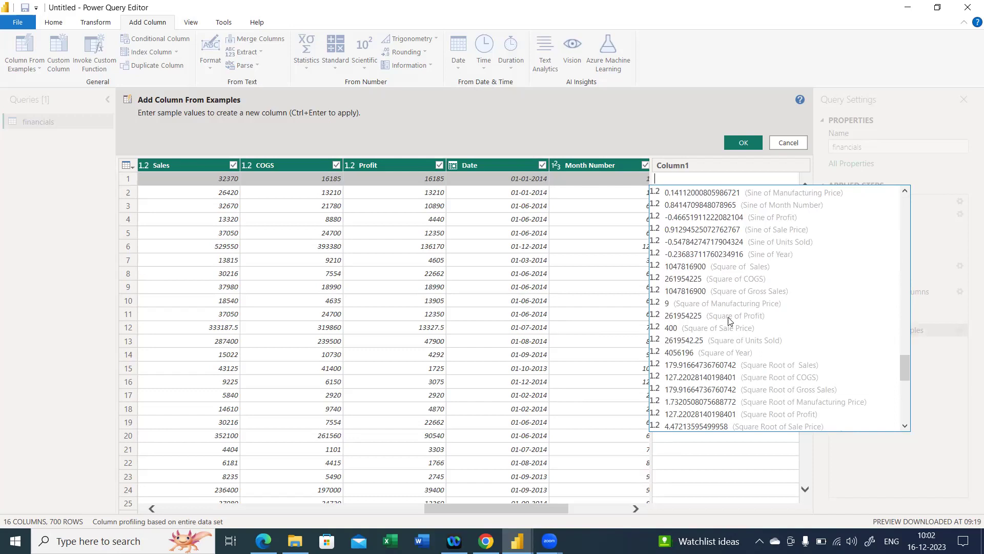
{"action": "scroll", "coordinate": [730, 320], "scroll_direction": "down", "scroll_amount": 6}
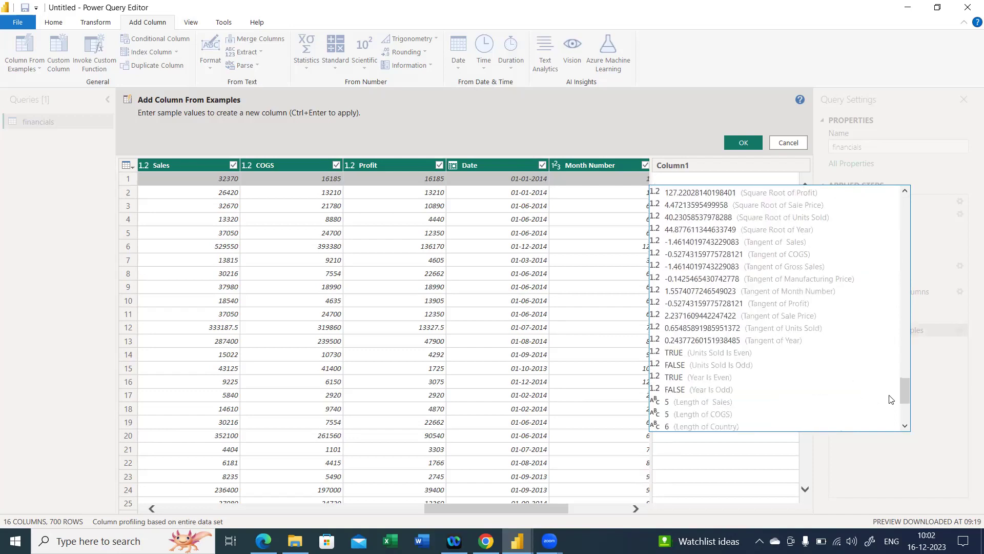
{"action": "left_click_drag", "start_coordinate": [903, 391], "coordinate": [898, 189]}
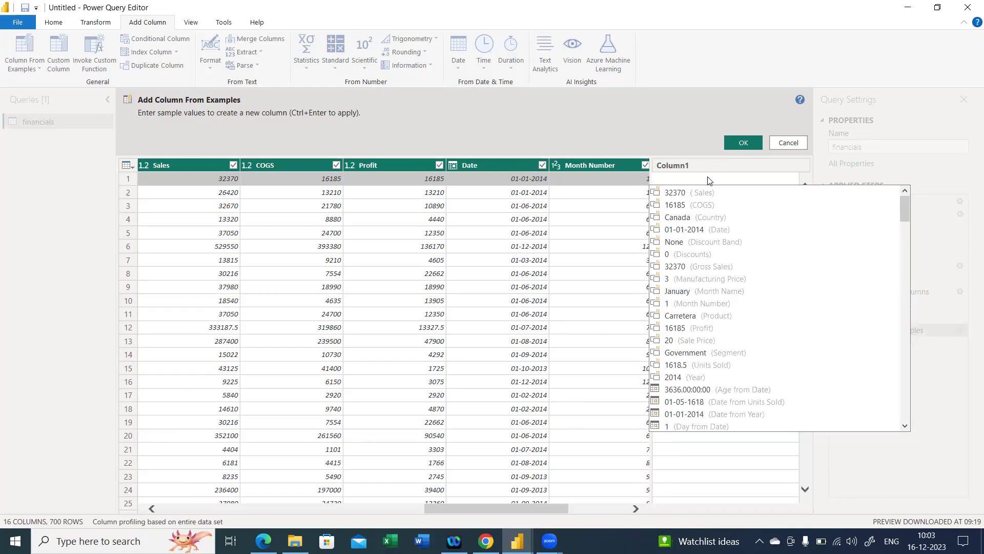
Enter 161.85 as the first row's example value and 132.10 as the second row's.
{"action": "type", "text": "16"}
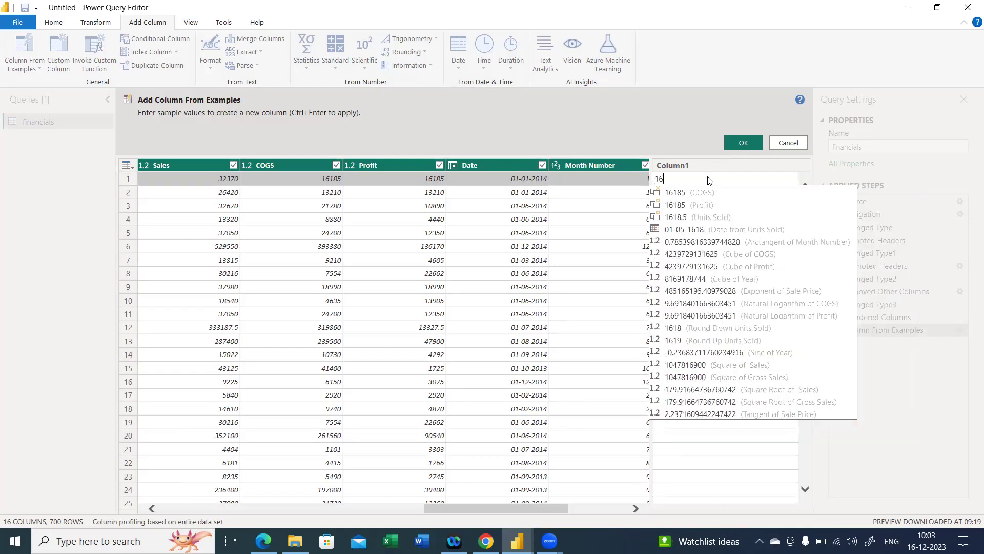
{"action": "type", "text": "1.85"}
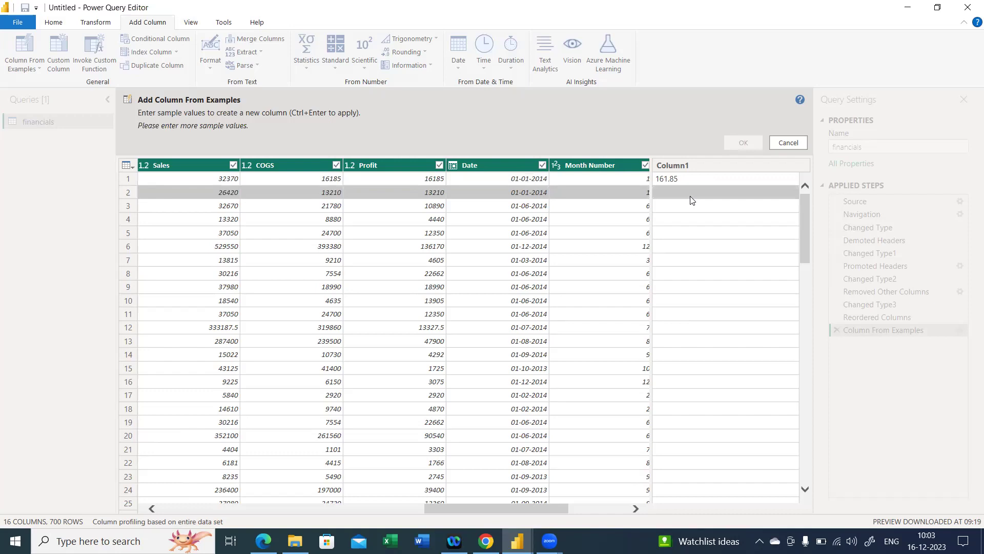
{"action": "type", "text": "1"}
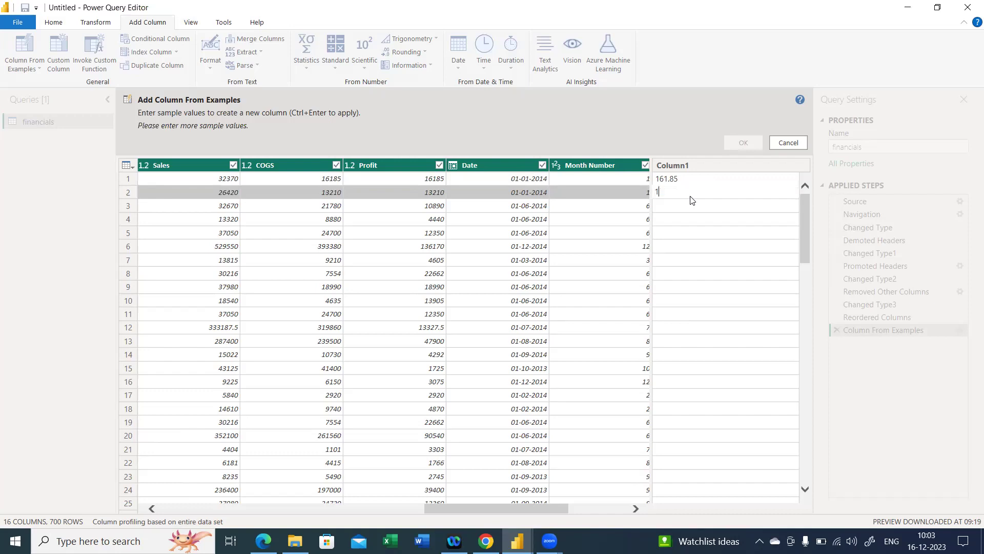
{"action": "type", "text": "32.10"}
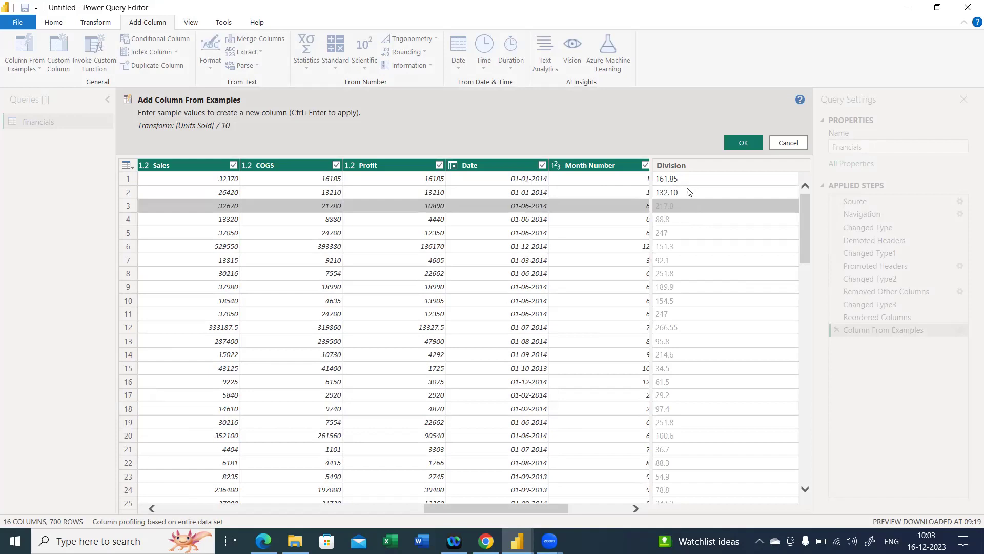
Check the suggested division values down the table and add the column to the financials table.
{"action": "scroll", "coordinate": [684, 228], "scroll_direction": "down", "scroll_amount": 3}
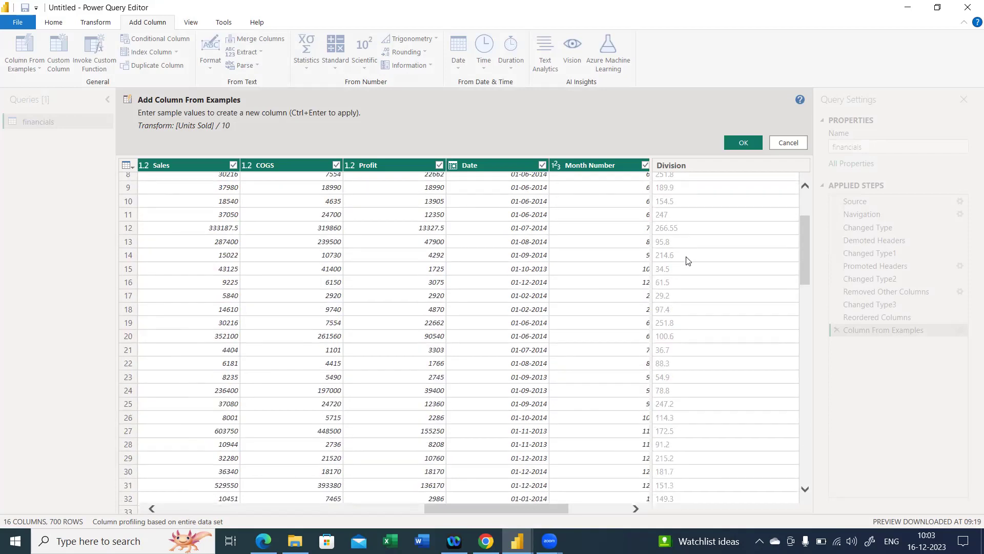
{"action": "scroll", "coordinate": [687, 251], "scroll_direction": "down", "scroll_amount": 3}
{"action": "scroll", "coordinate": [687, 260], "scroll_direction": "down", "scroll_amount": 4}
{"action": "scroll", "coordinate": [560, 213], "scroll_direction": "up", "scroll_amount": 8}
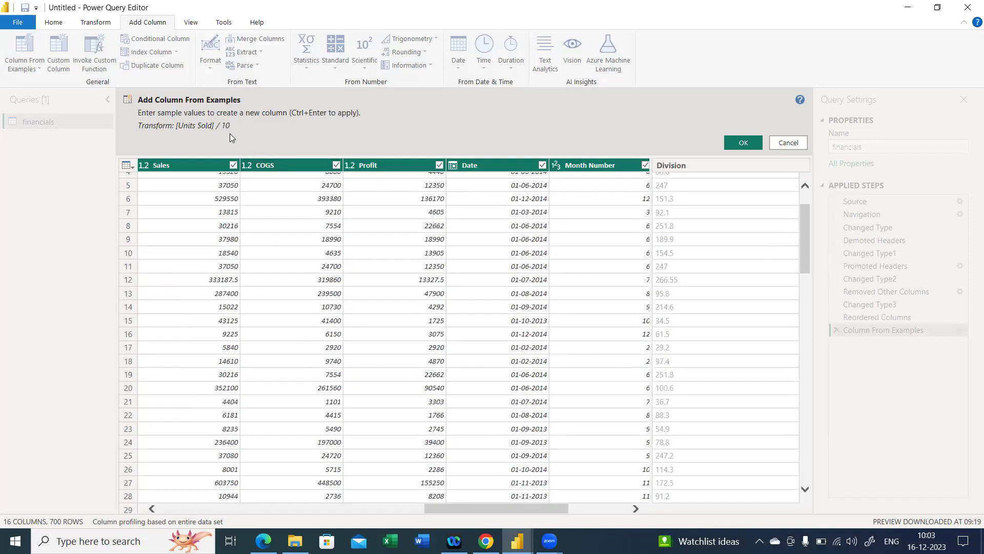
{"action": "left_click", "coordinate": [743, 142]}
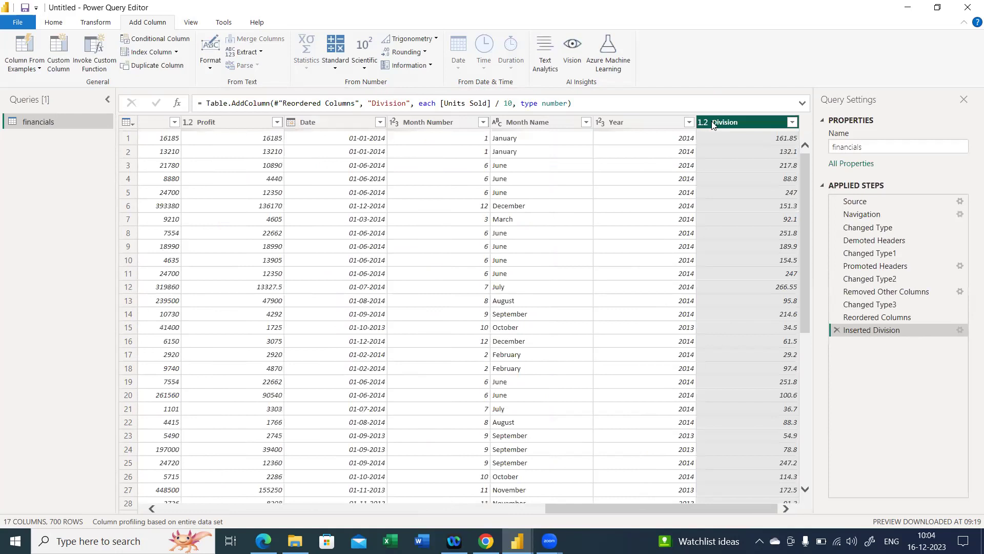
Remove the Division column from the financials table.
{"action": "right_click", "coordinate": [719, 121]}
{"action": "left_click", "coordinate": [747, 142]}
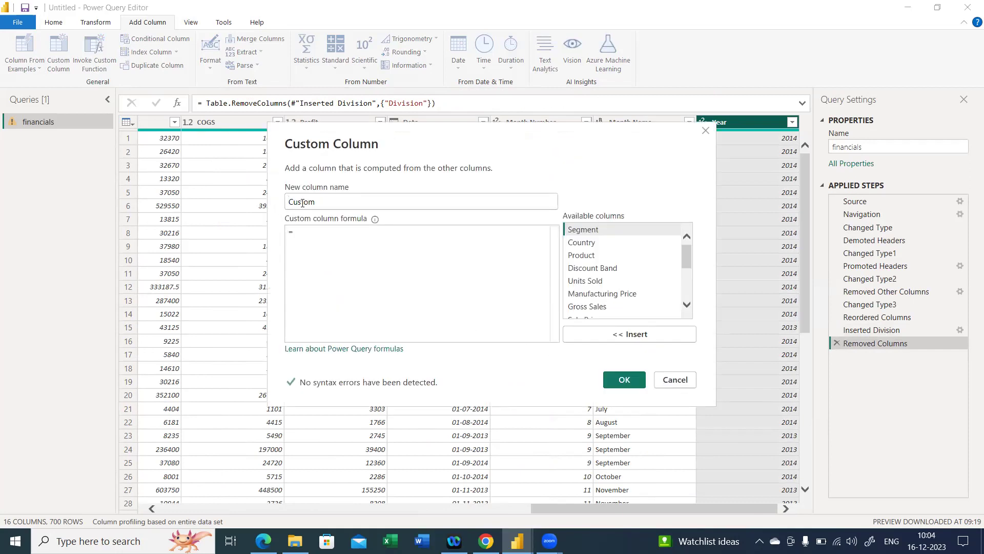
Start a custom column named "Total Profit" with the formula [Gross Sales]-[Sale Price].
{"action": "left_click_drag", "start_coordinate": [335, 201], "coordinate": [227, 194]}
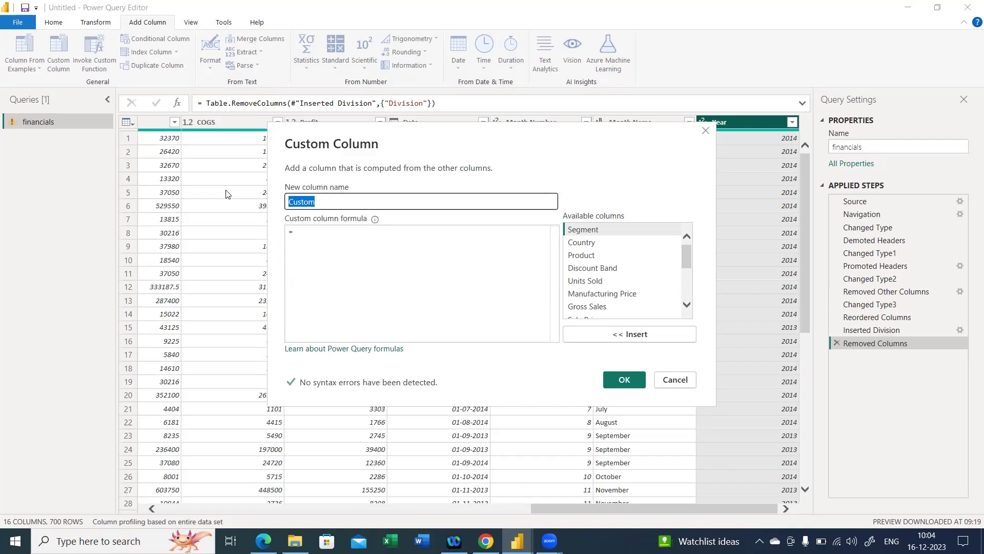
{"action": "type", "text": "Total Profit"}
{"action": "left_click", "coordinate": [323, 244]}
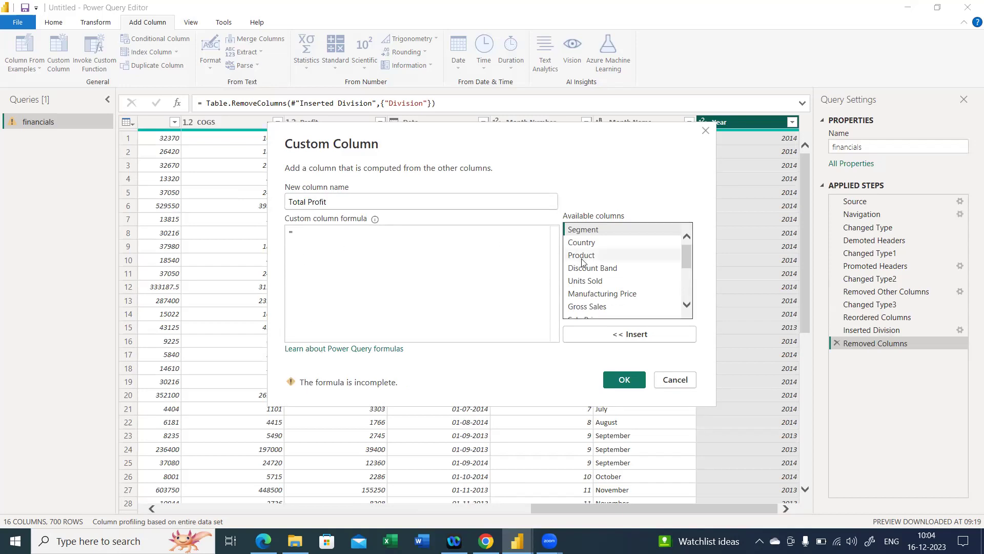
{"action": "scroll", "coordinate": [634, 281], "scroll_direction": "down", "scroll_amount": 1}
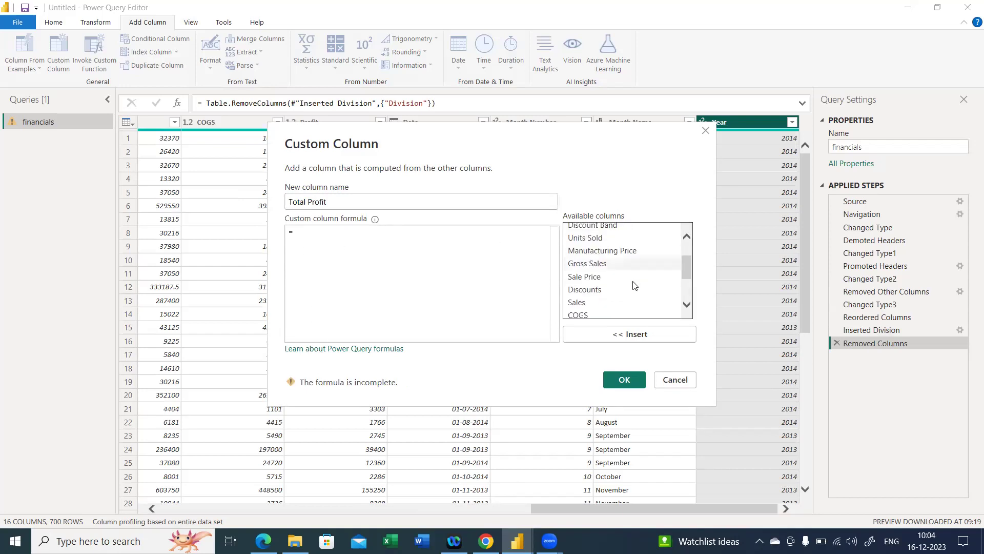
{"action": "left_click", "coordinate": [610, 268]}
{"action": "left_click", "coordinate": [612, 336]}
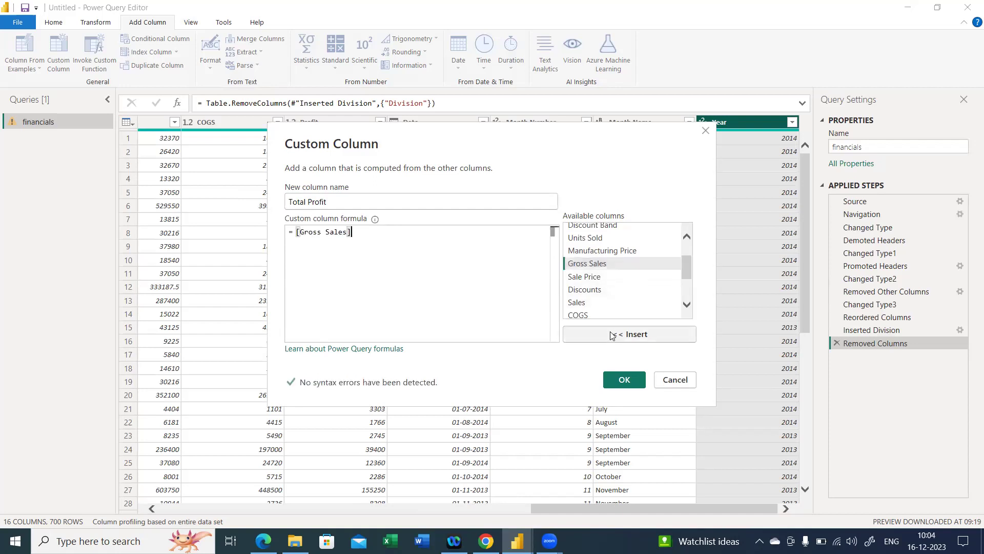
{"action": "type", "text": "-"}
{"action": "left_click", "coordinate": [610, 276]}
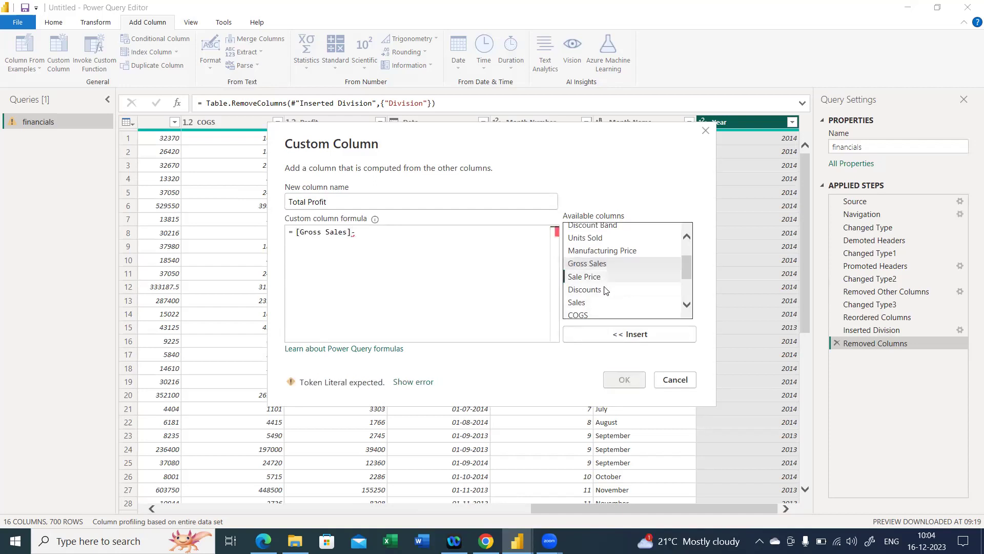
{"action": "left_click", "coordinate": [610, 331]}
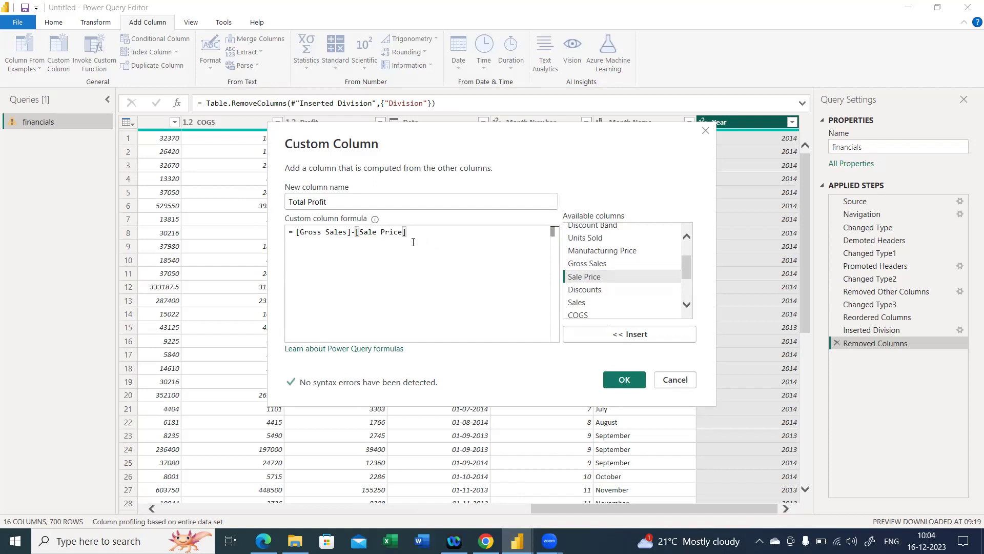
Divide the Sale Price term by 100 within parentheses, making the formula [Gross Sales]-([Sale Price]/100).
{"action": "type", "text": "/100"}
{"action": "key", "text": "Left"}
{"action": "key", "text": "Left"}
{"action": "key", "text": "Left"}
{"action": "key", "text": "Left"}
{"action": "key", "text": "Left"}
{"action": "key", "text": "Left"}
{"action": "key", "text": "Left"}
{"action": "key", "text": "Left"}
{"action": "key", "text": "Left"}
{"action": "key", "text": "Left"}
{"action": "key", "text": "Left"}
{"action": "key", "text": "Left"}
{"action": "key", "text": "Left"}
{"action": "key", "text": "Left"}
{"action": "key", "text": "Left"}
{"action": "key", "text": "Left"}
{"action": "key", "text": "Left"}
{"action": "key", "text": "Right"}
{"action": "type", "text": "("}
{"action": "key", "text": "End"}
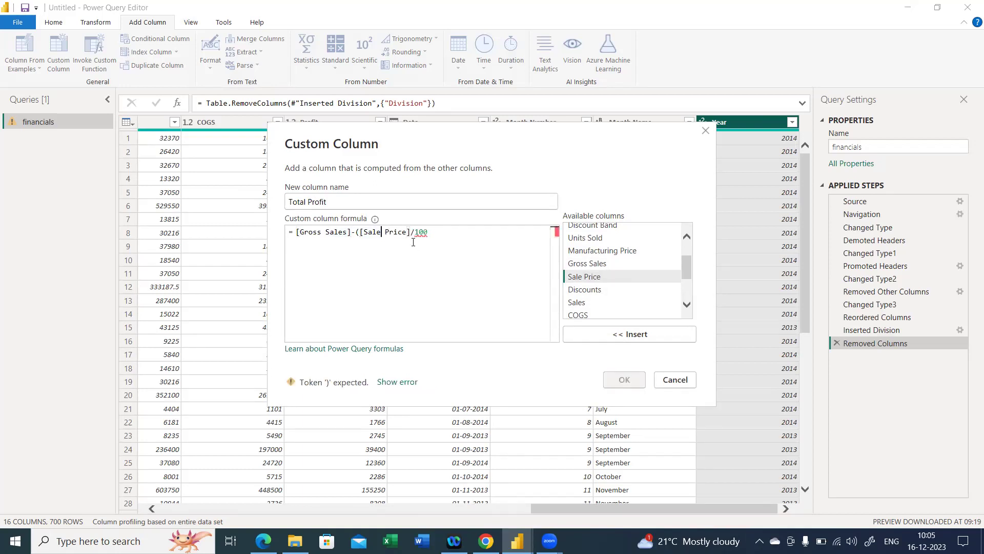
{"action": "type", "text": ")"}
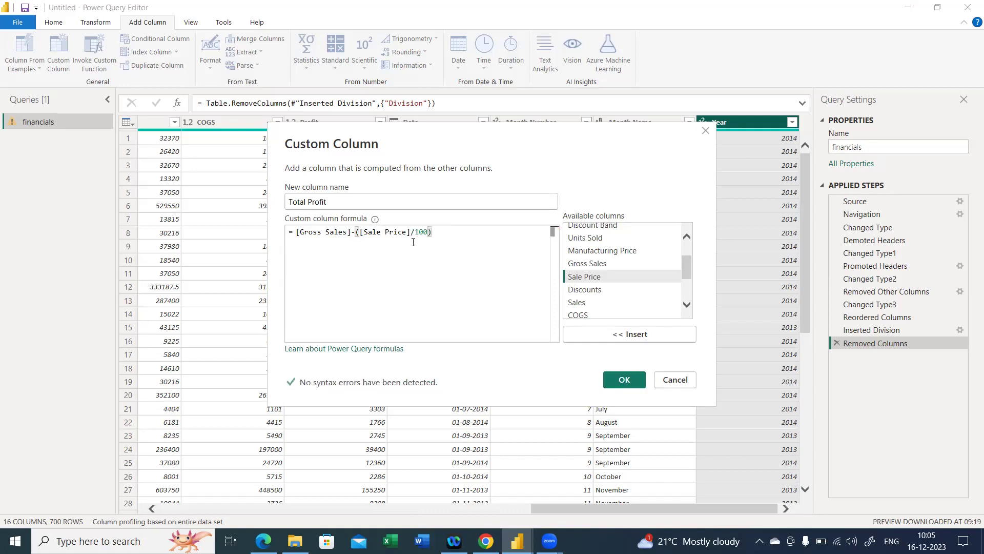
Look at the custom column formula's information tip and call up autocomplete suggestions at the end of the formula.
{"action": "mouse_move", "coordinate": [375, 220]}
{"action": "left_click", "coordinate": [374, 267]}
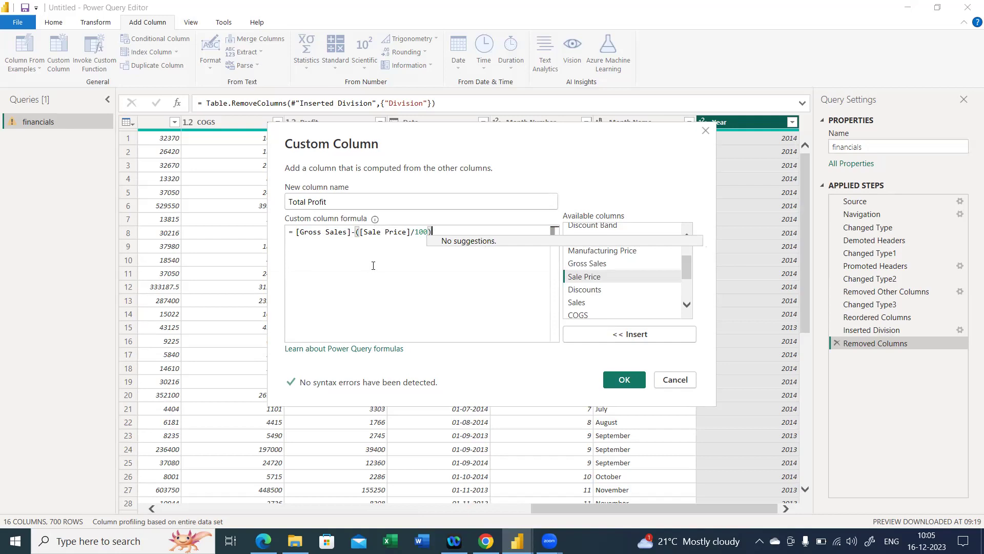
{"action": "key", "text": "Left"}
{"action": "key", "text": "Left"}
{"action": "key", "text": "Left"}
{"action": "key", "text": "Left"}
{"action": "key", "text": "Left"}
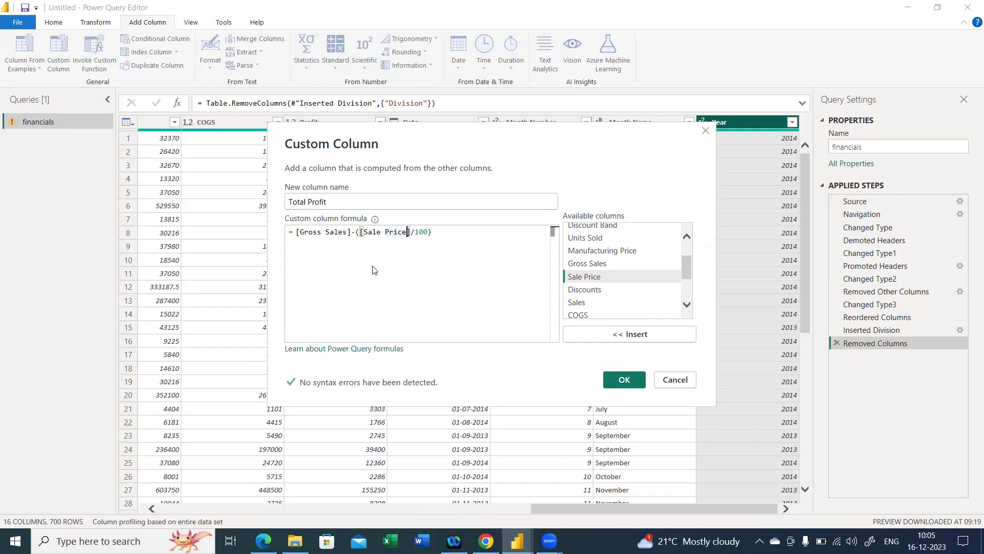
{"action": "left_click", "coordinate": [374, 265]}
{"action": "key", "text": "ctrl+space"}
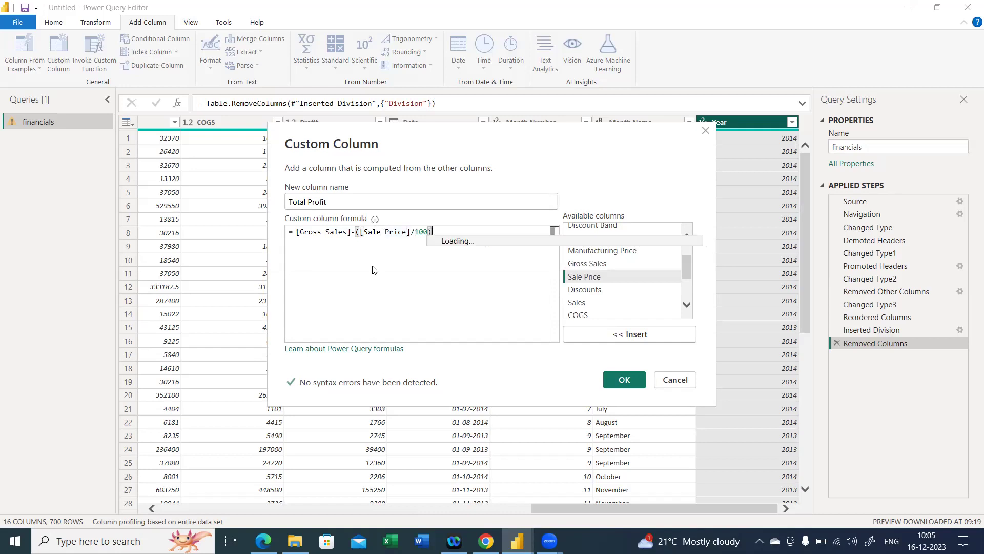
Append +[Sale Price] to the Total Profit formula, picking the column from the autocomplete suggestions for "sal".
{"action": "type", "text": "+"}
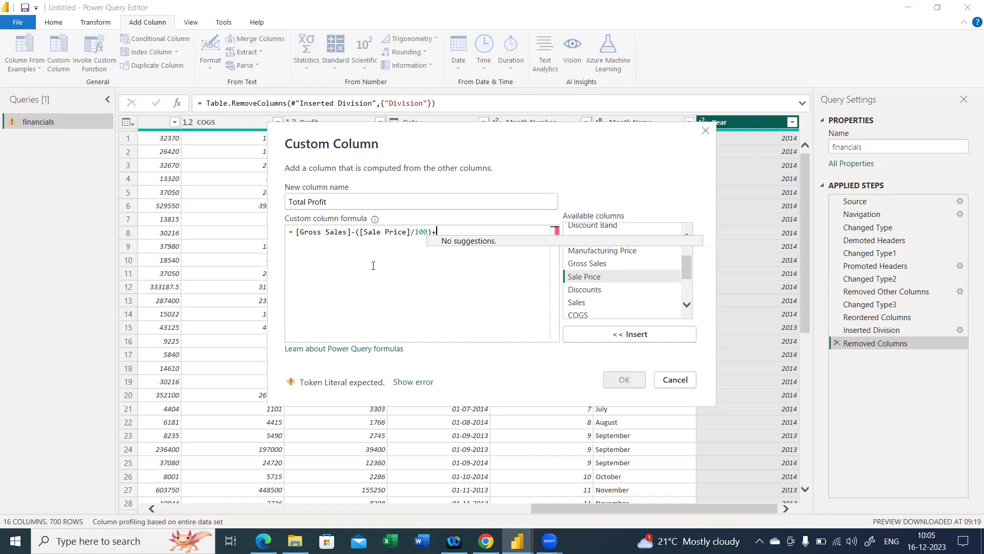
{"action": "type", "text": "sal"}
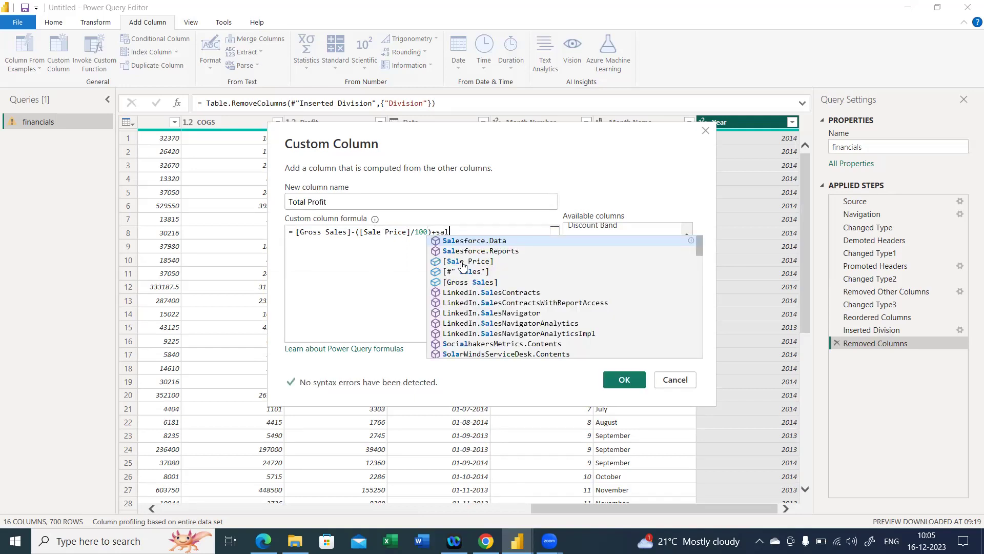
{"action": "scroll", "coordinate": [474, 290], "scroll_direction": "down", "scroll_amount": 5}
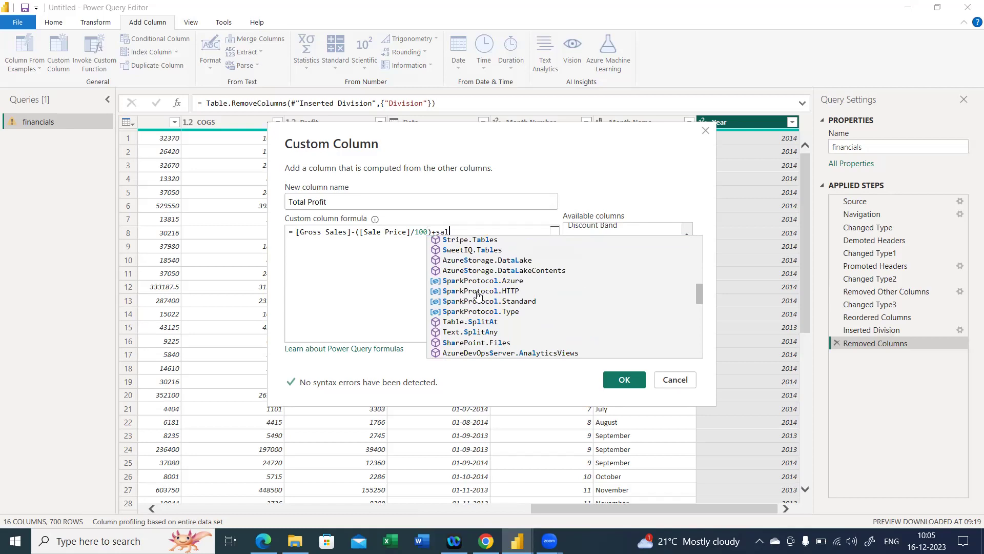
{"action": "scroll", "coordinate": [478, 294], "scroll_direction": "up", "scroll_amount": 6}
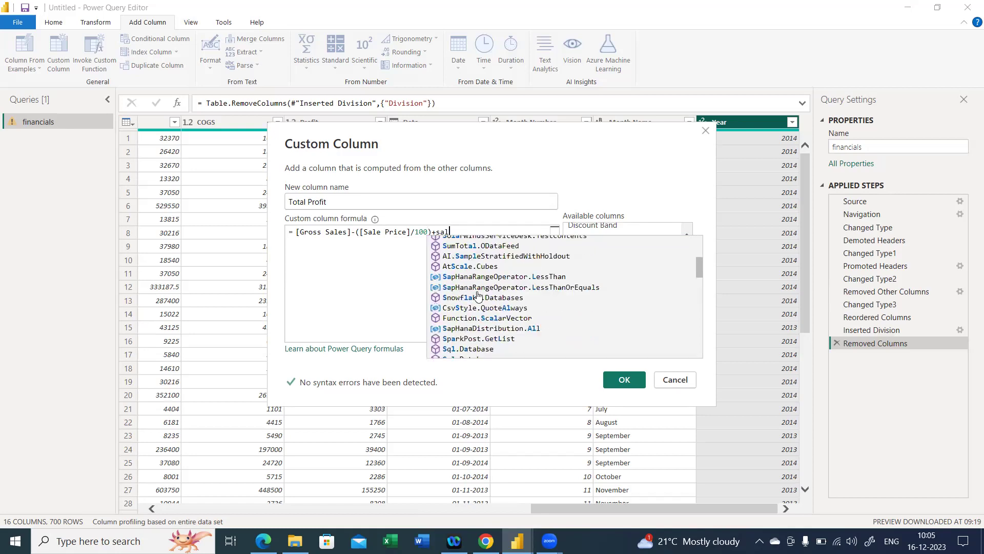
{"action": "scroll", "coordinate": [477, 294], "scroll_direction": "up", "scroll_amount": 6}
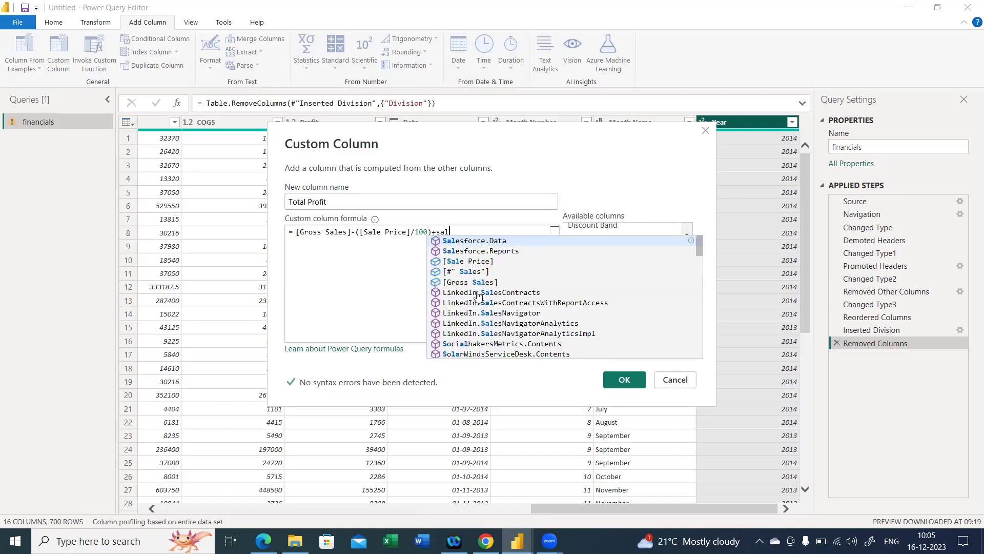
{"action": "left_click", "coordinate": [475, 266]}
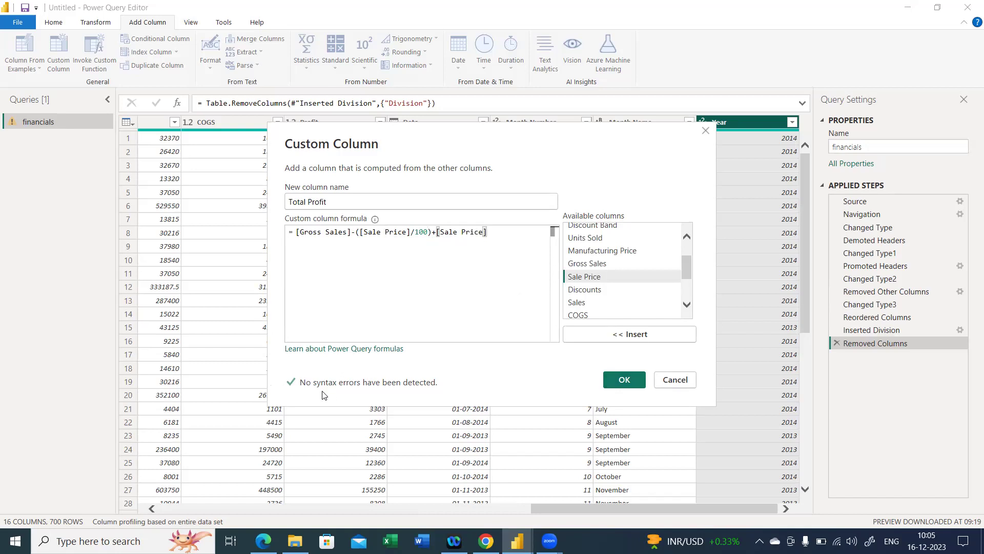
Append -[Profit] to the Total Profit formula, picking the column from the suggestions for "pr", and create the custom column.
{"action": "type", "text": "-"}
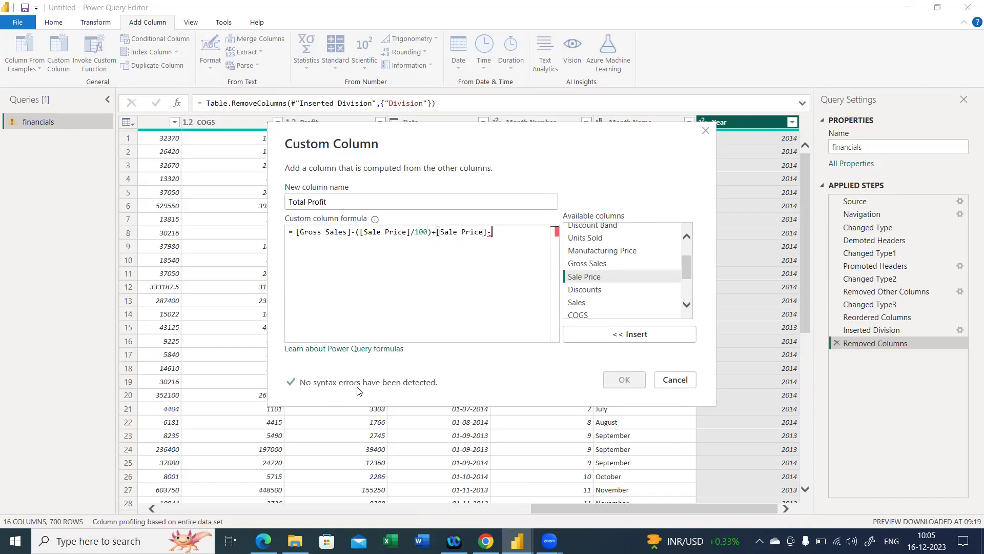
{"action": "type", "text": "p"}
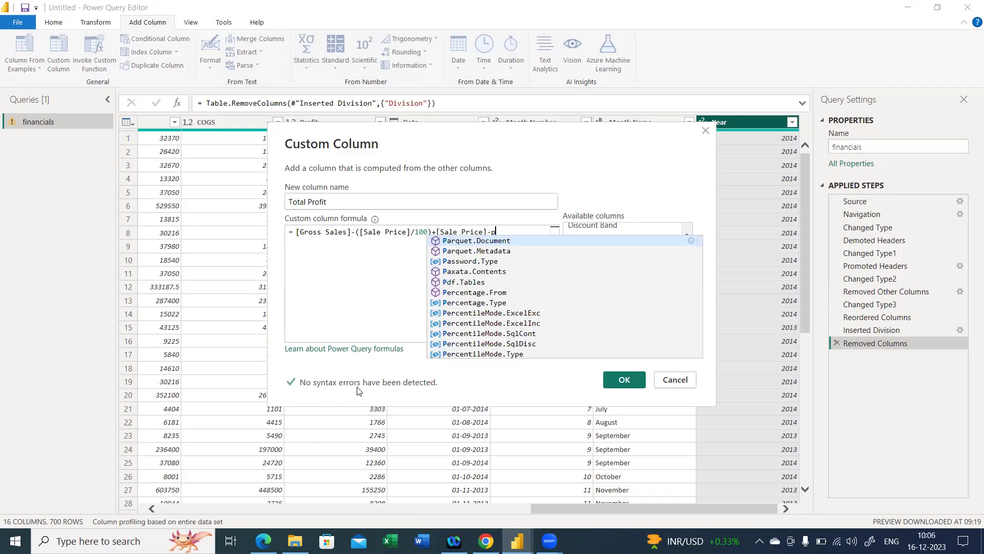
{"action": "type", "text": "r"}
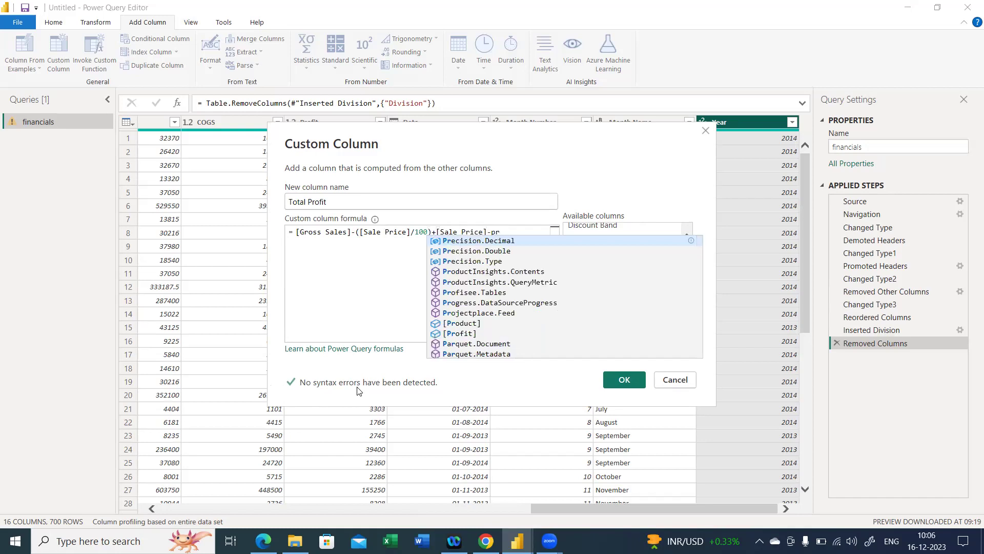
{"action": "left_click", "coordinate": [459, 333]}
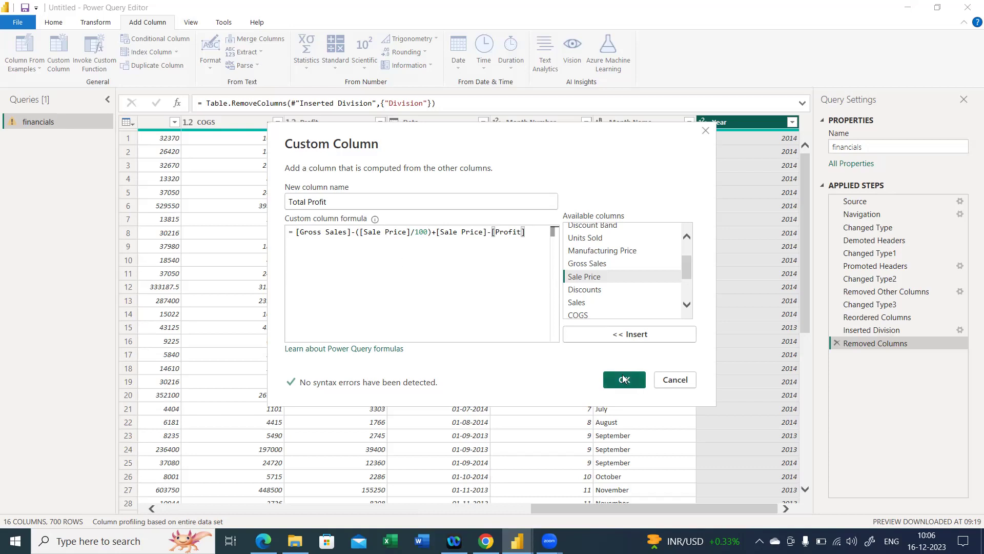
{"action": "scroll", "coordinate": [634, 308], "scroll_direction": "down", "scroll_amount": 2}
{"action": "scroll", "coordinate": [633, 308], "scroll_direction": "up", "scroll_amount": 2}
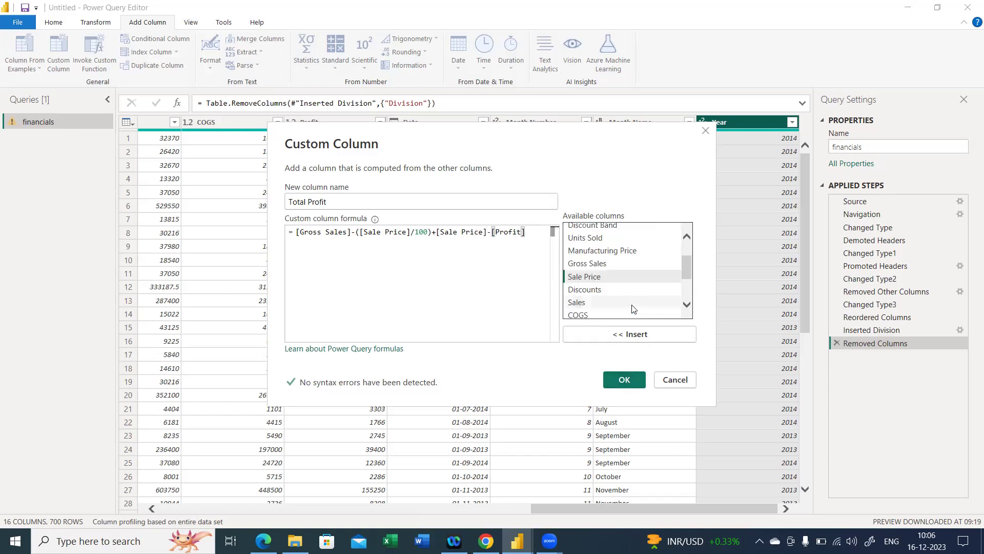
{"action": "scroll", "coordinate": [633, 309], "scroll_direction": "down", "scroll_amount": 2}
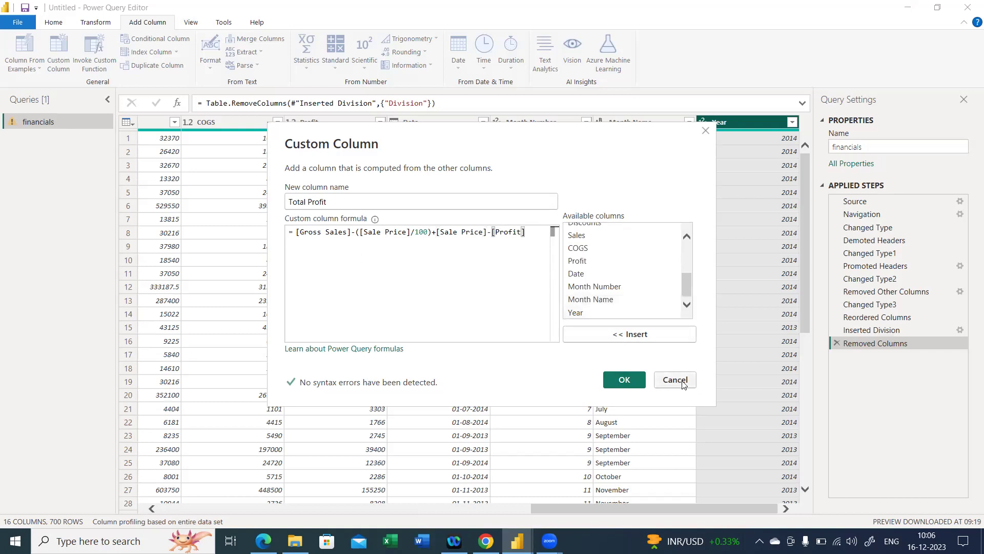
{"action": "left_click", "coordinate": [626, 381]}
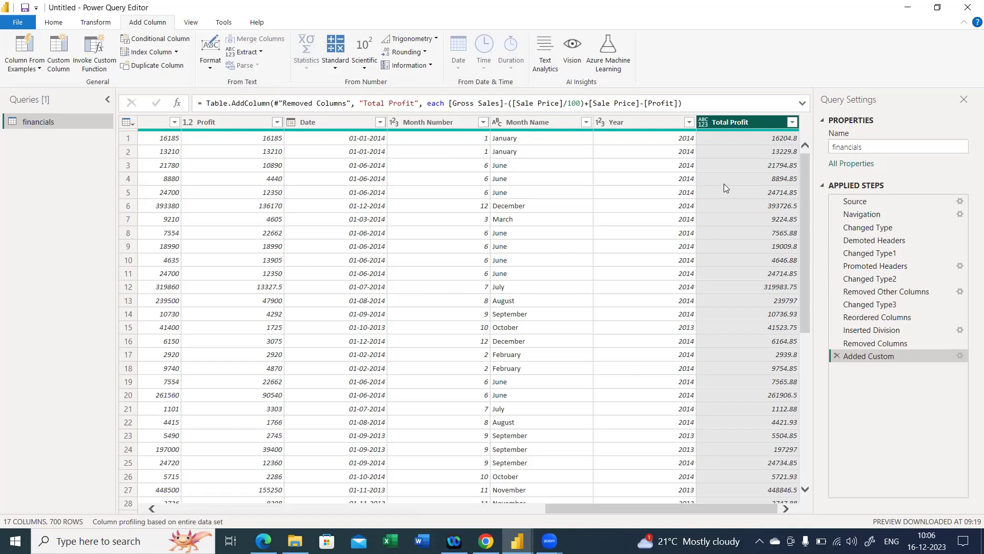
Try the Decimal Number data type on the Total Profit column and remove that type change from the applied steps.
{"action": "left_click", "coordinate": [703, 122]}
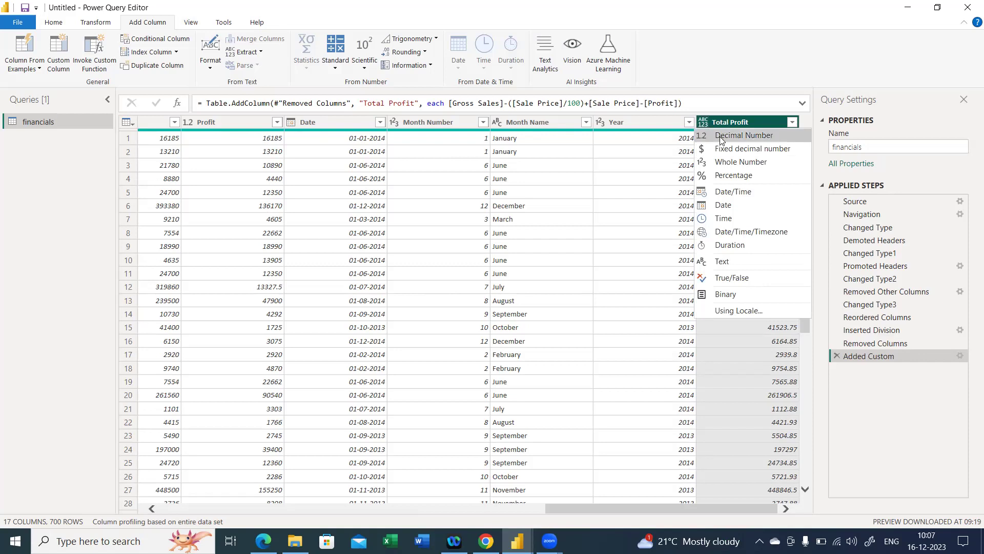
{"action": "left_click", "coordinate": [719, 136]}
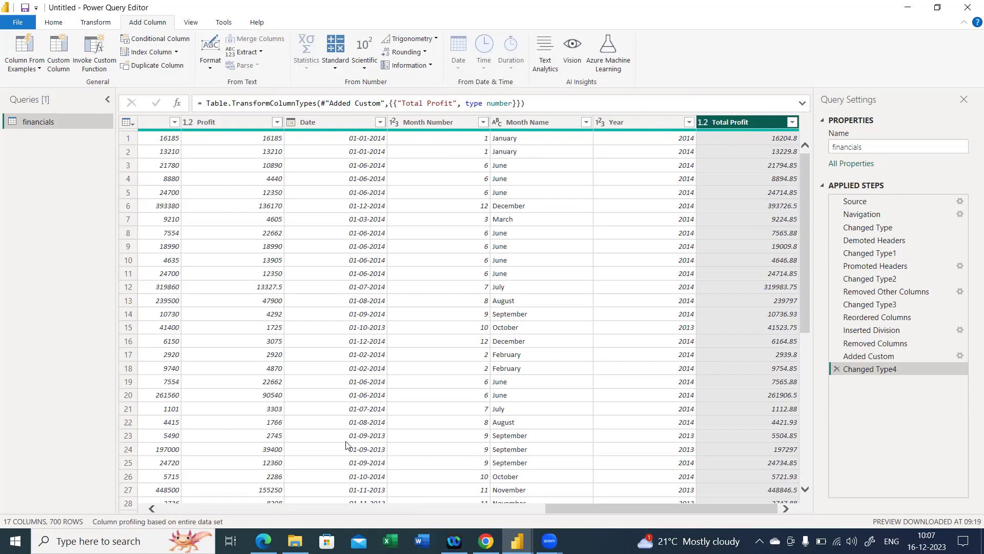
{"action": "scroll", "coordinate": [346, 445], "scroll_direction": "left", "scroll_amount": 5}
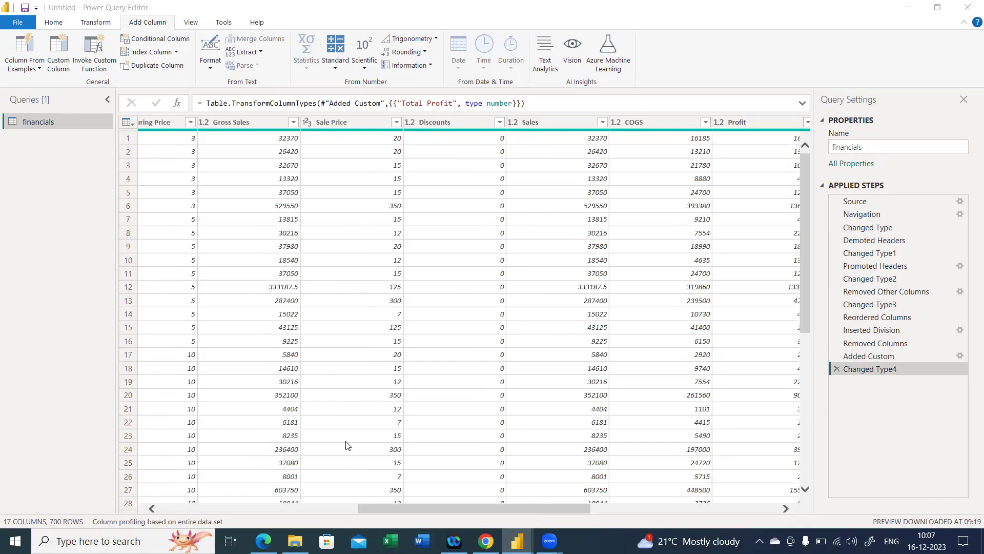
{"action": "left_click_drag", "start_coordinate": [452, 501], "coordinate": [314, 493]}
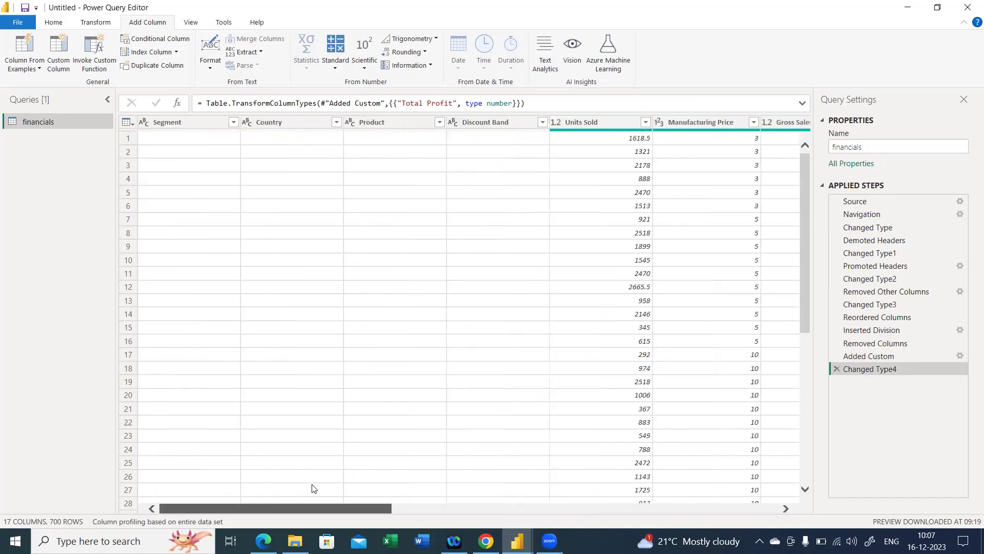
{"action": "left_click", "coordinate": [683, 509]}
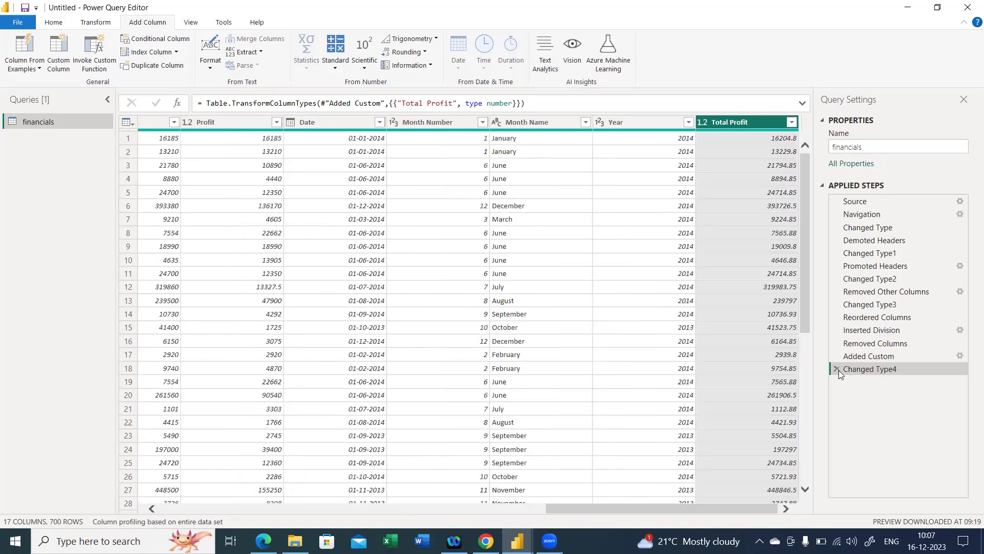
{"action": "left_click", "coordinate": [837, 369]}
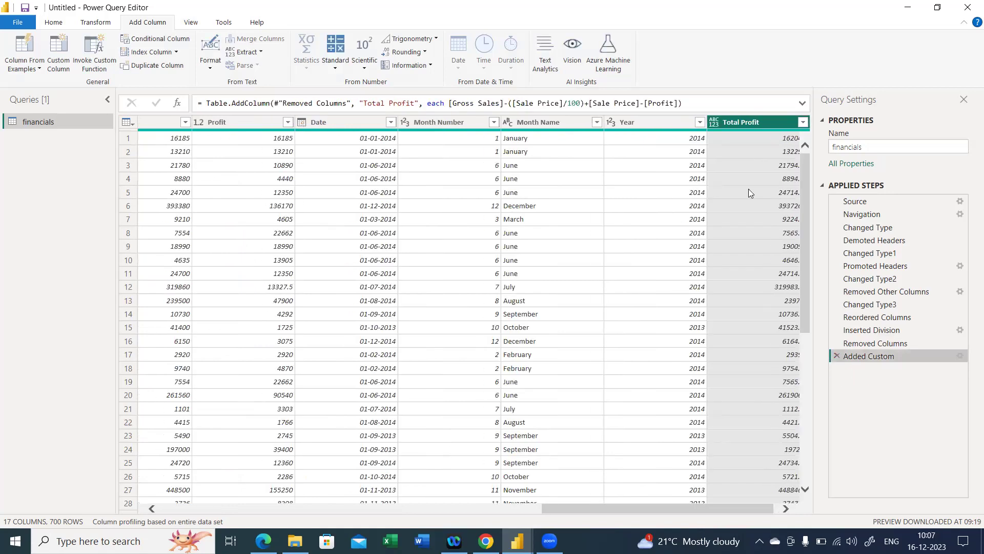
Set the data type of the Total Profit column to Decimal Number.
{"action": "left_click", "coordinate": [713, 123]}
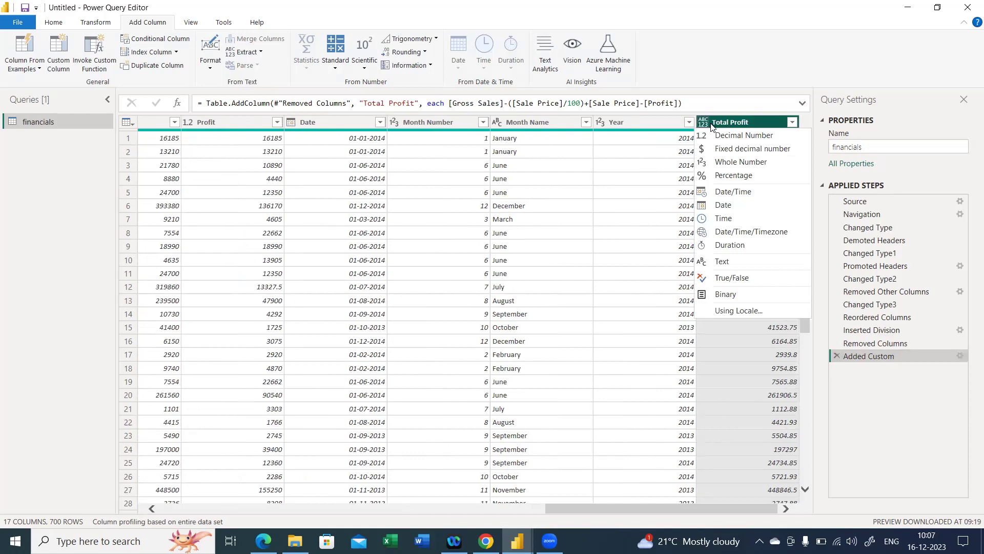
{"action": "left_click", "coordinate": [716, 136]}
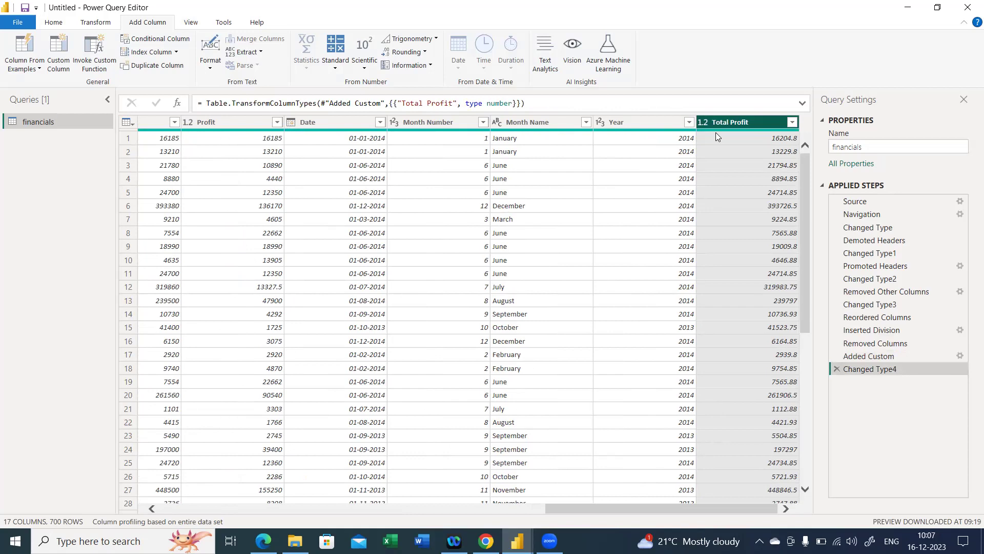
Look through the columns of the financials table and select the Discount Band column.
{"action": "left_click", "coordinate": [300, 509]}
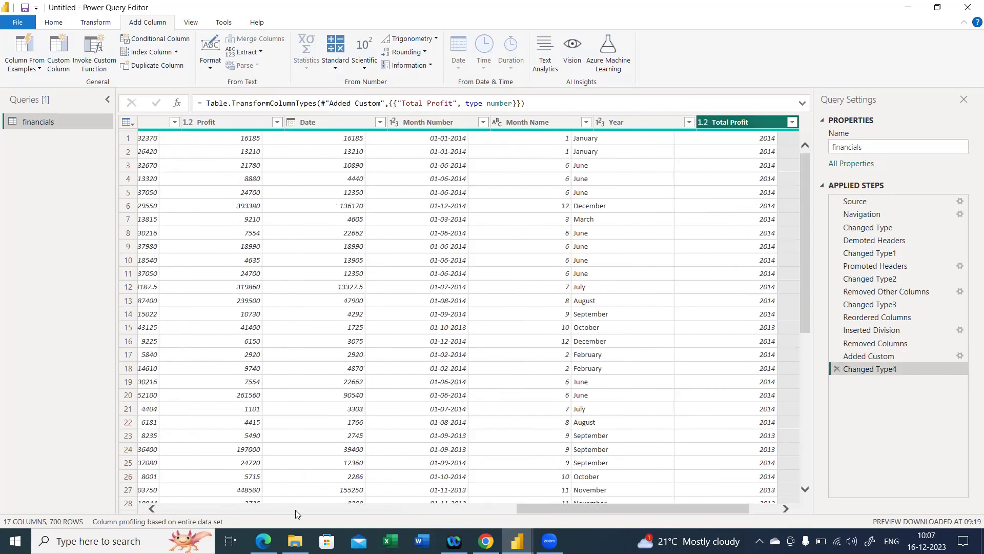
{"action": "left_click", "coordinate": [191, 506]}
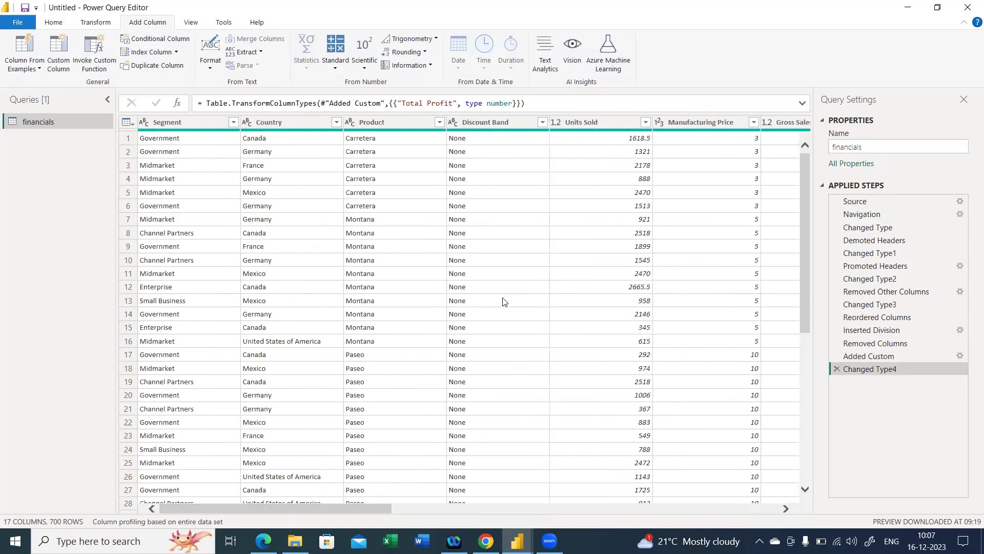
{"action": "left_click", "coordinate": [481, 122]}
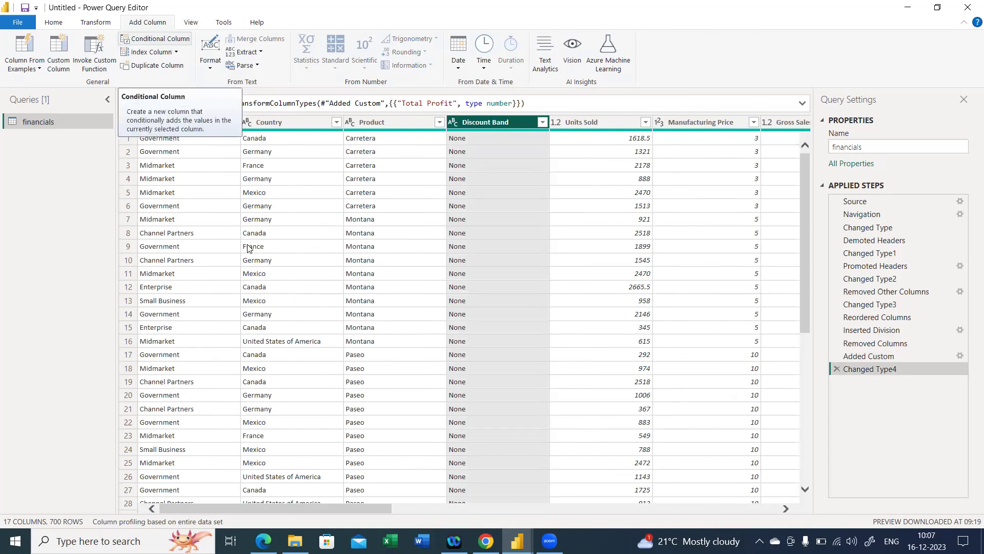
{"action": "left_click_drag", "start_coordinate": [315, 507], "coordinate": [408, 511]}
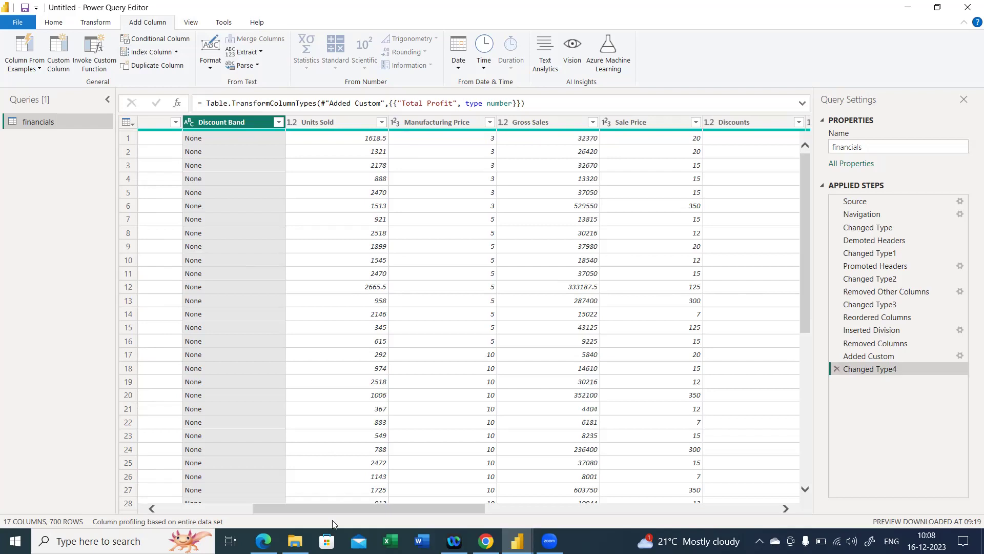
{"action": "left_click_drag", "start_coordinate": [336, 511], "coordinate": [204, 490]}
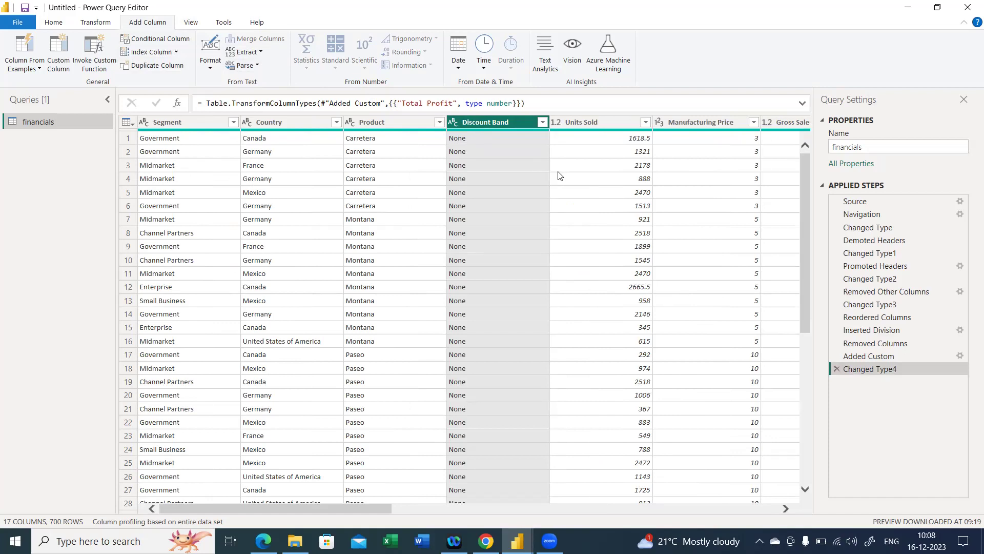
{"action": "left_click", "coordinate": [373, 502]}
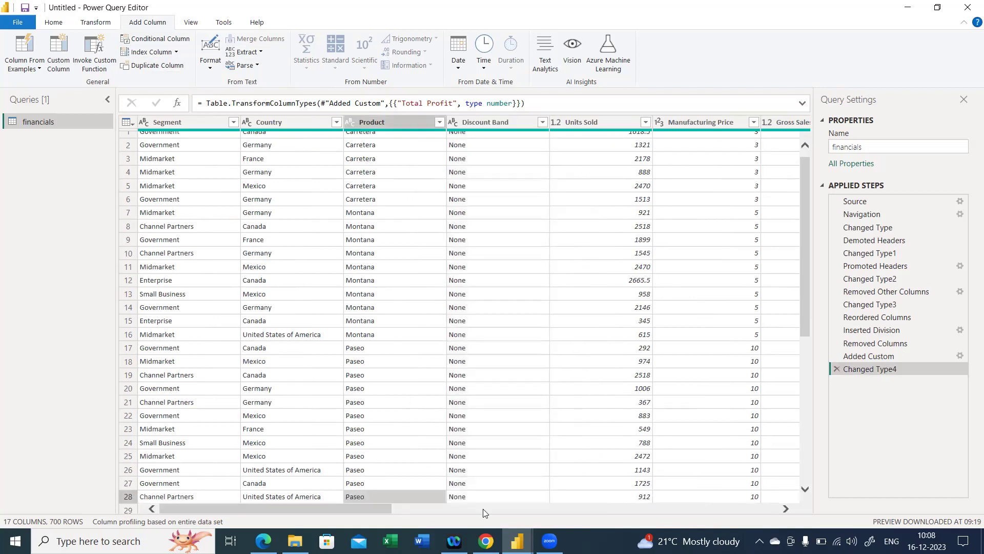
{"action": "left_click", "coordinate": [376, 123]}
{"action": "left_click", "coordinate": [481, 122]}
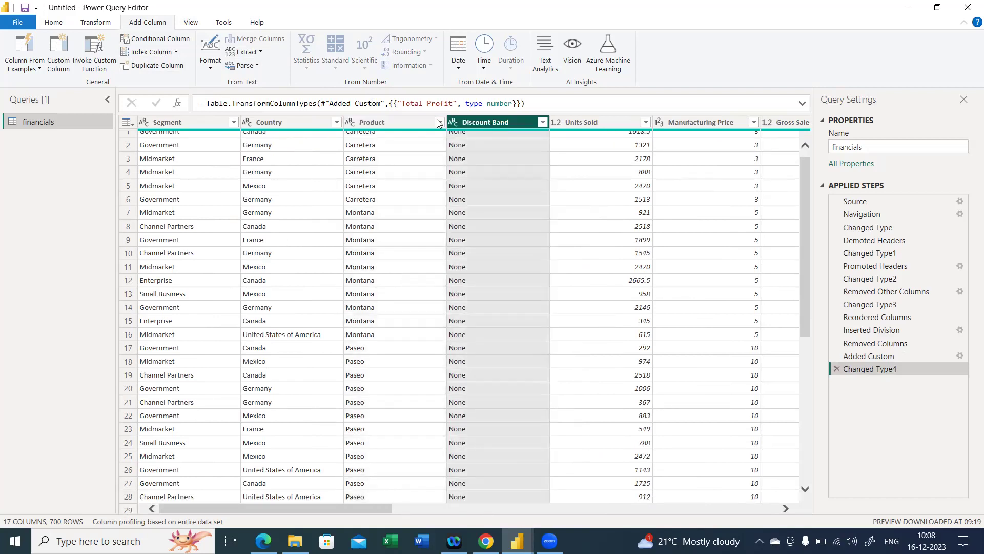
Start a conditional column named "Sale Type" whose condition tests the Discount Band column.
{"action": "left_click", "coordinate": [150, 40]}
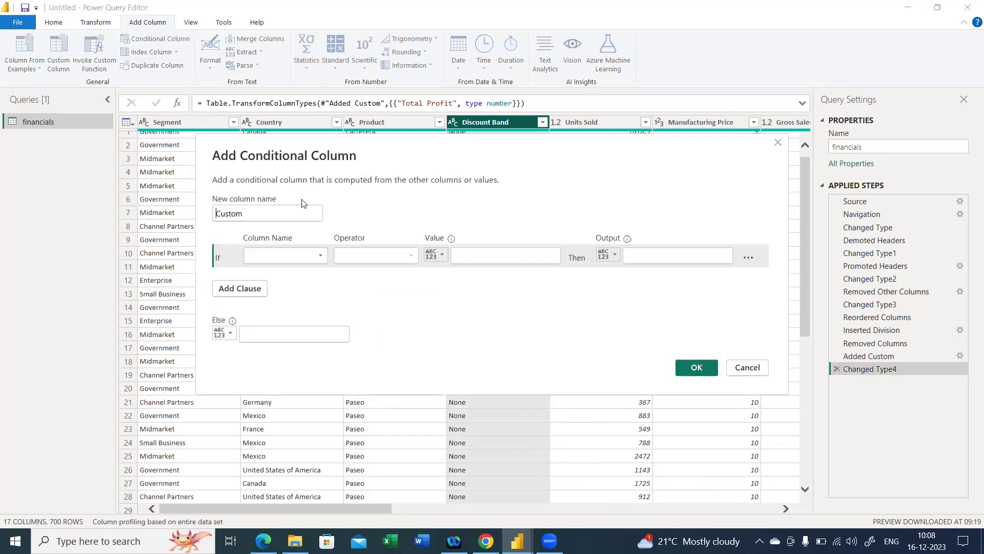
{"action": "double_click", "coordinate": [273, 213]}
{"action": "type", "text": "SalesType"}
{"action": "left_click", "coordinate": [322, 258]}
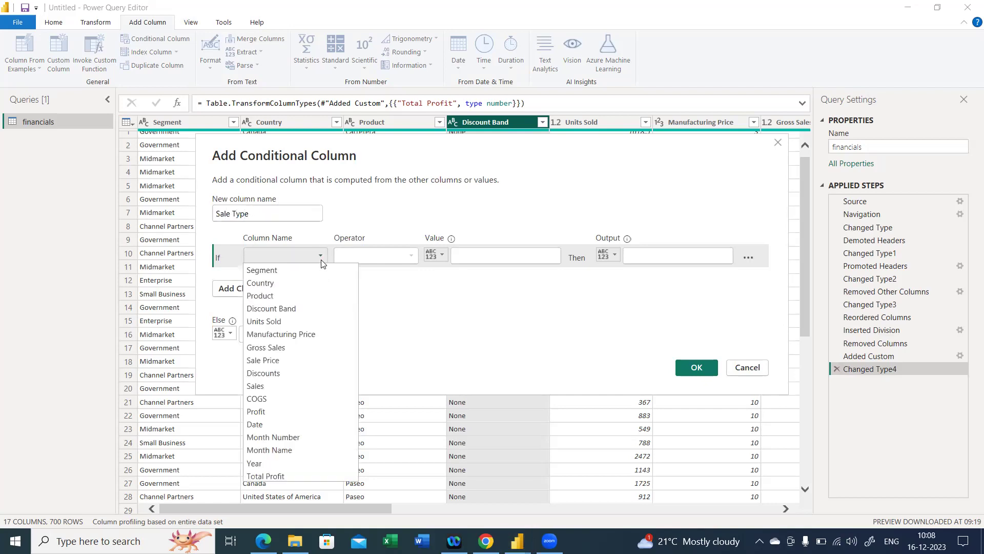
{"action": "left_click", "coordinate": [297, 312]}
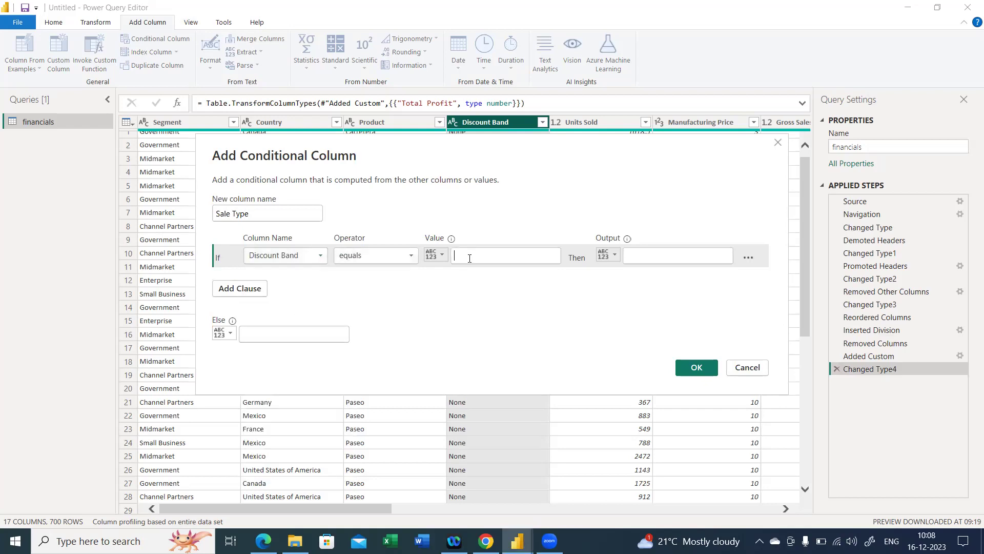
Complete the condition so that a Discount Band equal to "None" outputs "Low Sales".
{"action": "left_click", "coordinate": [440, 255]}
{"action": "left_click", "coordinate": [451, 269]}
{"action": "left_click", "coordinate": [462, 257]}
{"action": "type", "text": "None"}
{"action": "left_click", "coordinate": [649, 254]}
{"action": "type", "text": "Low Sales"}
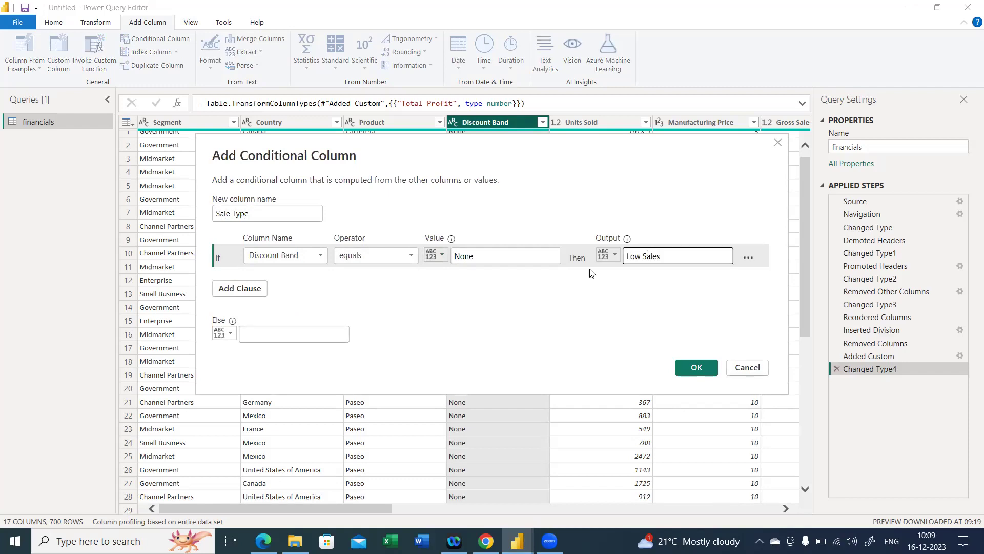
Set the else output to "Normal Sales" and create the Sale Type conditional column.
{"action": "left_click", "coordinate": [321, 330]}
{"action": "type", "text": "Normal Sales"}
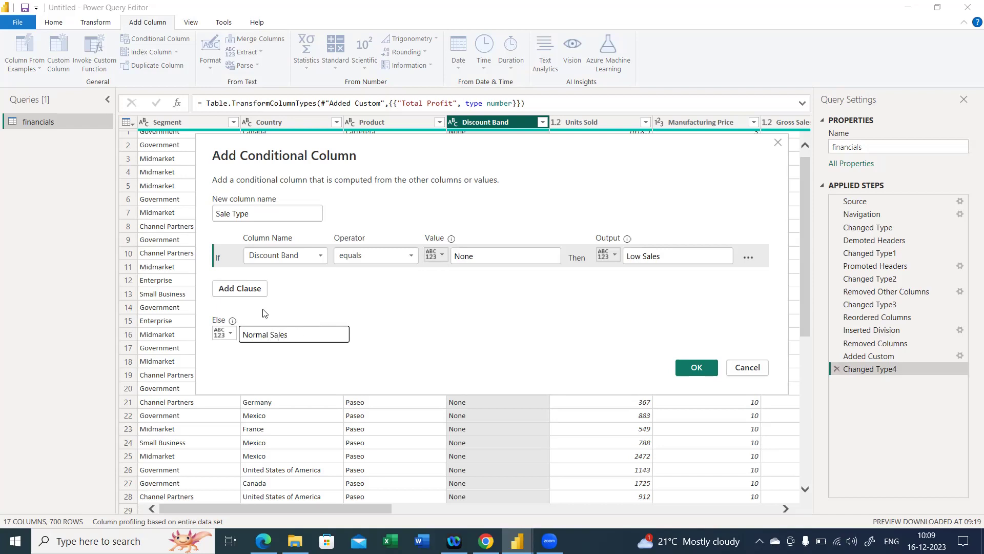
{"action": "left_click", "coordinate": [695, 368]}
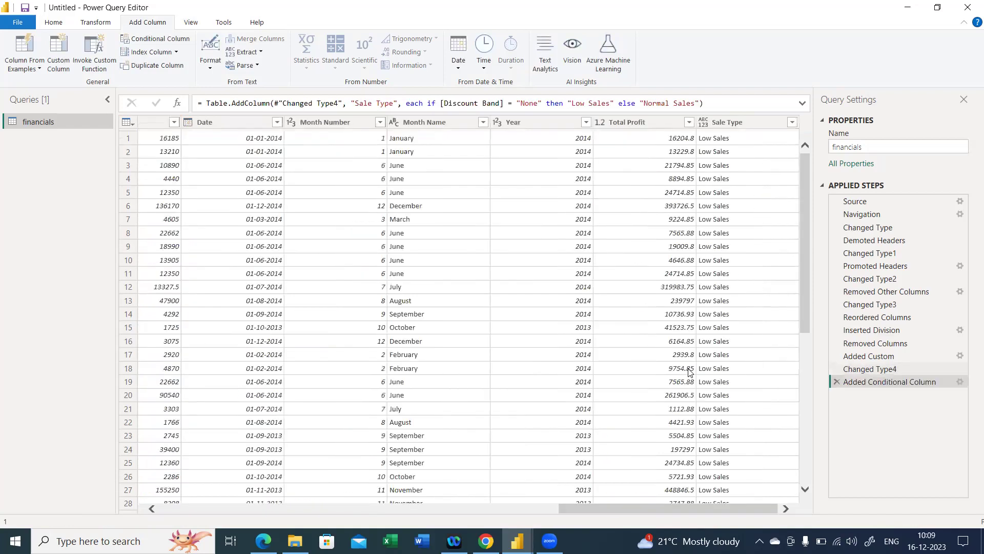
Check the Sale Type filter values, applying the filter with all values kept, and set the column's data type to Text.
{"action": "left_click", "coordinate": [792, 122]}
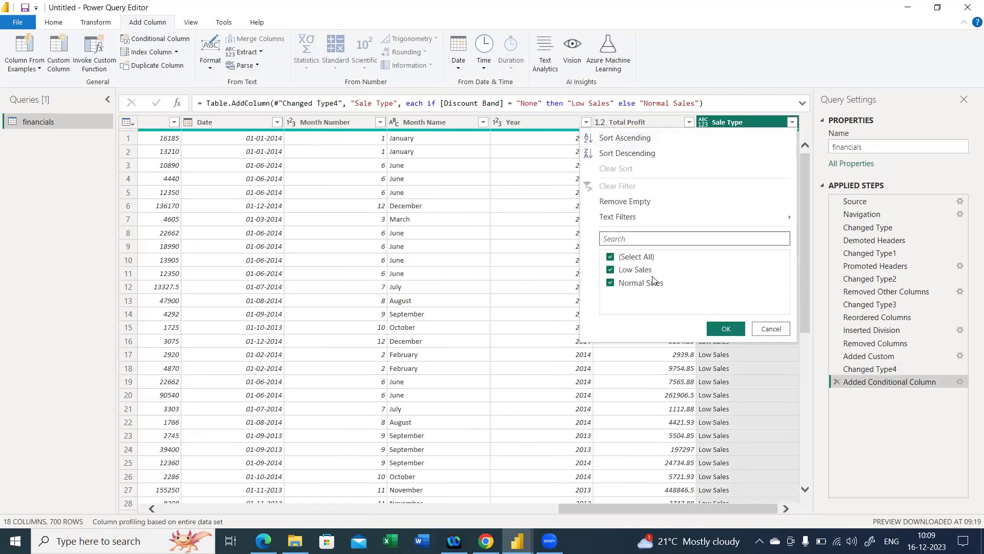
{"action": "left_click", "coordinate": [718, 328]}
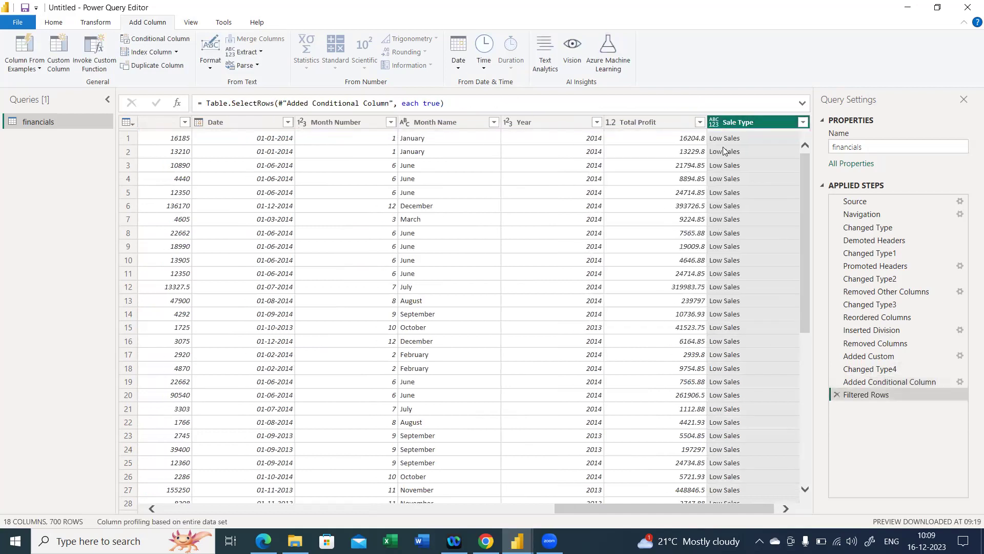
{"action": "left_click", "coordinate": [713, 121]}
{"action": "left_click", "coordinate": [706, 122]}
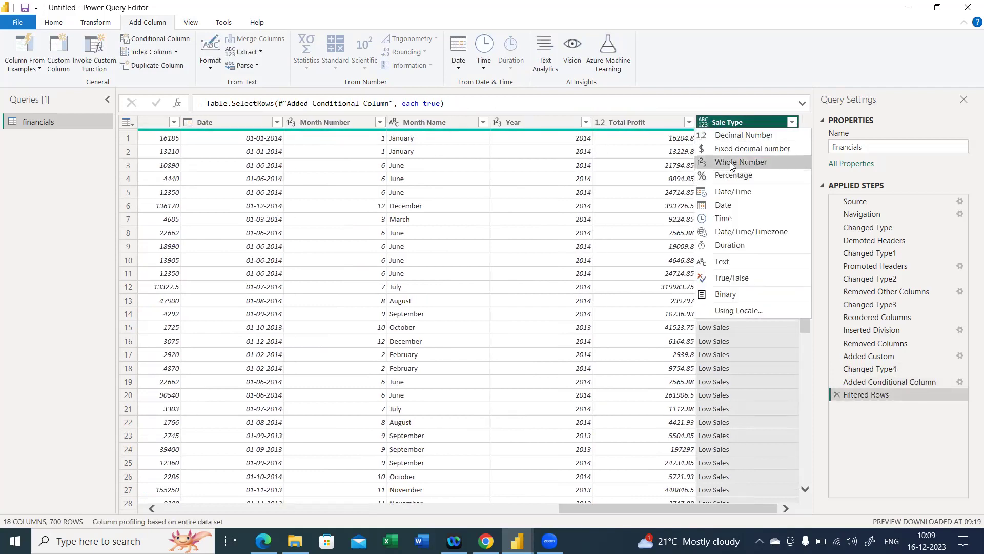
{"action": "left_click", "coordinate": [722, 262]}
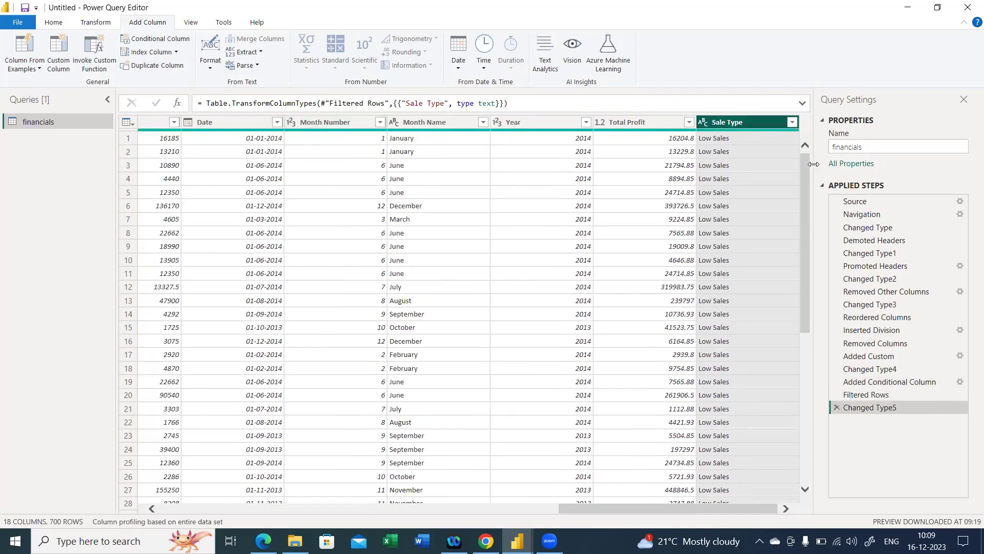
Remove the Sale Type column from the financials table.
{"action": "right_click", "coordinate": [752, 117]}
{"action": "left_click", "coordinate": [779, 141]}
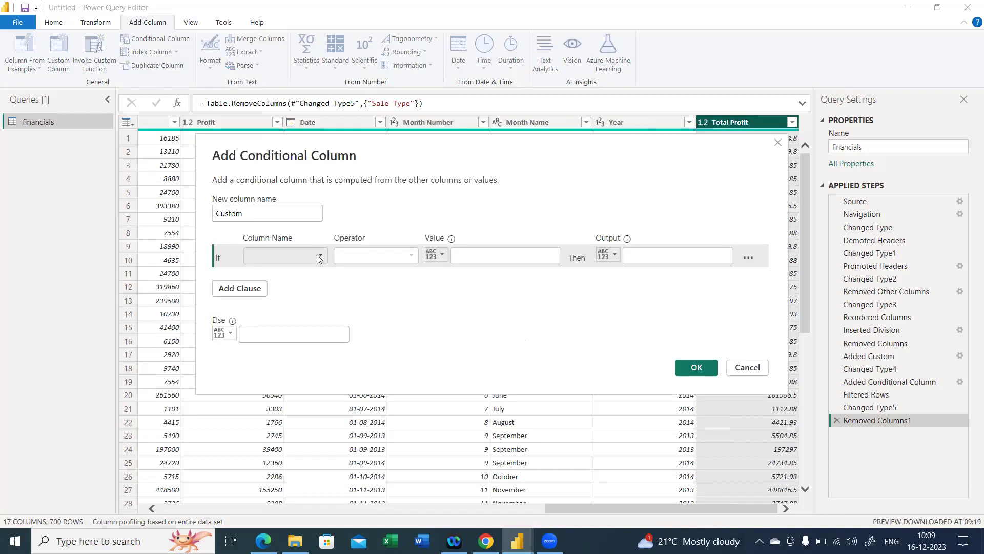
{"action": "left_click", "coordinate": [319, 257]}
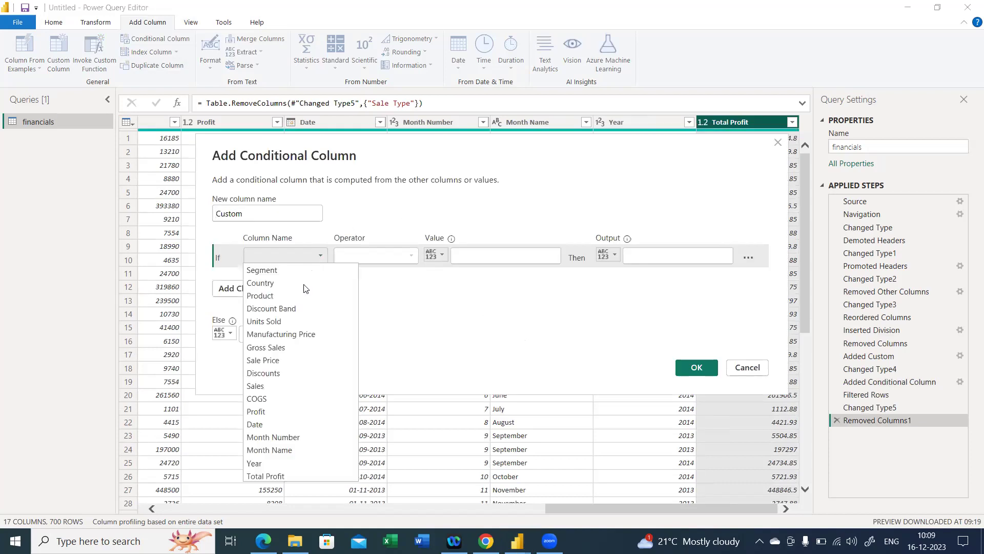
{"action": "left_click", "coordinate": [289, 319]}
{"action": "left_click", "coordinate": [302, 255]}
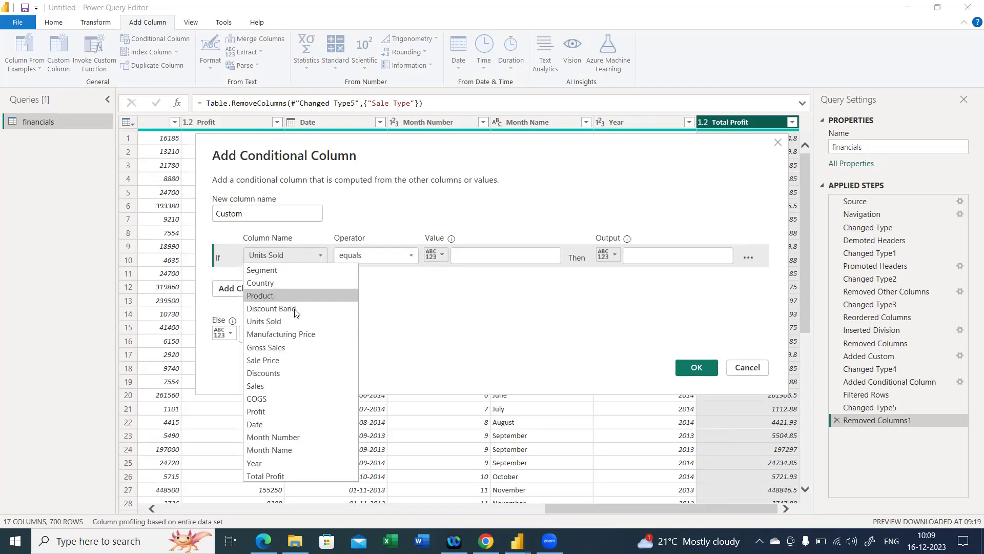
{"action": "left_click", "coordinate": [299, 309]}
{"action": "left_click", "coordinate": [397, 258]}
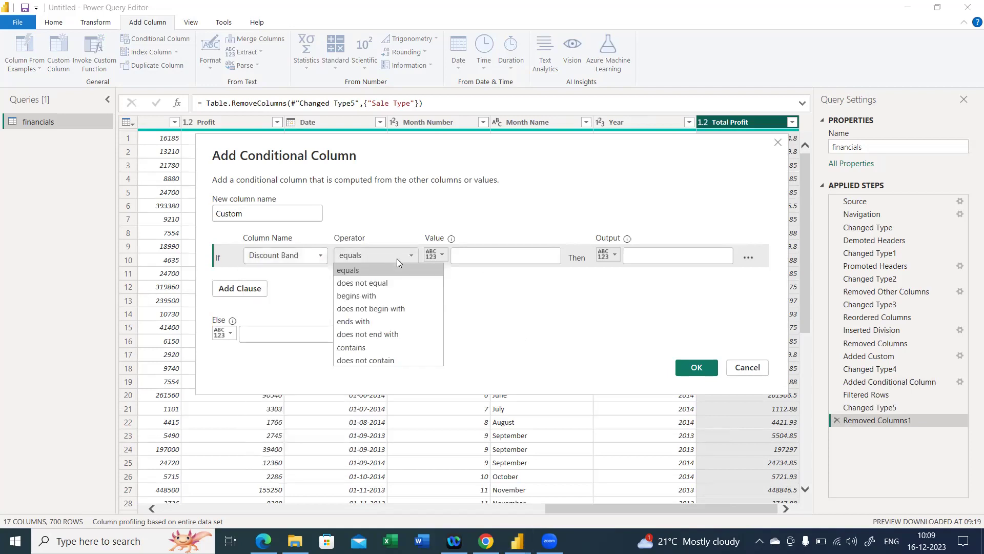
{"action": "left_click", "coordinate": [395, 268]}
{"action": "left_click", "coordinate": [479, 258]}
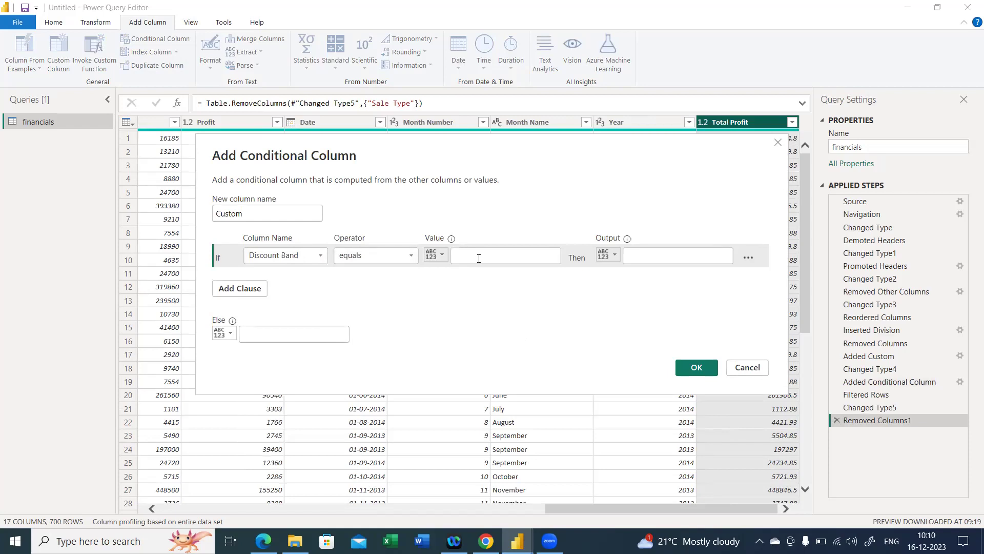
{"action": "type", "text": "None"}
{"action": "key", "text": "Tab"}
{"action": "left_click", "coordinate": [666, 256]}
{"action": "type", "text": "Low Sales"}
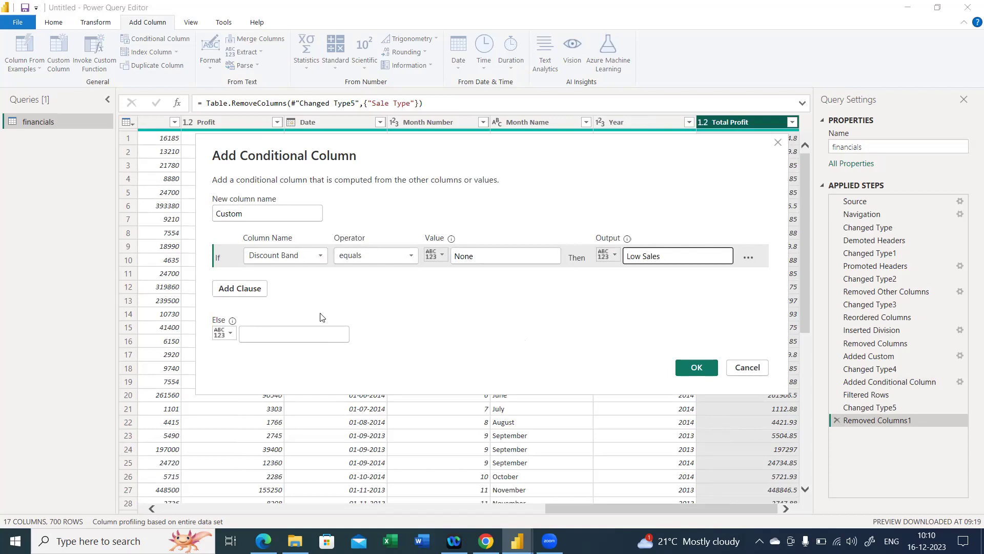
{"action": "left_click", "coordinate": [258, 290]}
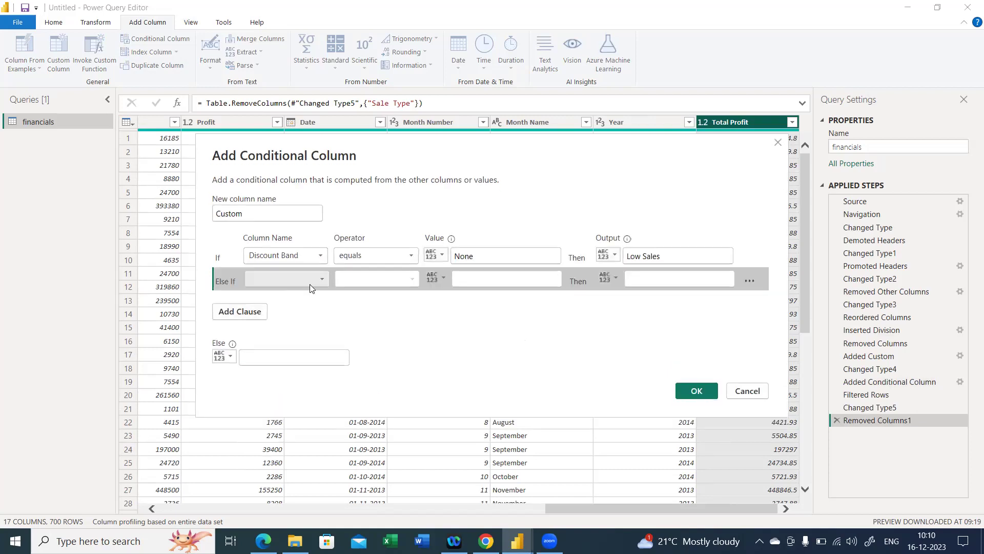
{"action": "left_click", "coordinate": [309, 284]}
{"action": "left_click", "coordinate": [313, 331]}
{"action": "left_click", "coordinate": [393, 280]}
{"action": "left_click", "coordinate": [393, 279]}
{"action": "left_click", "coordinate": [477, 282]}
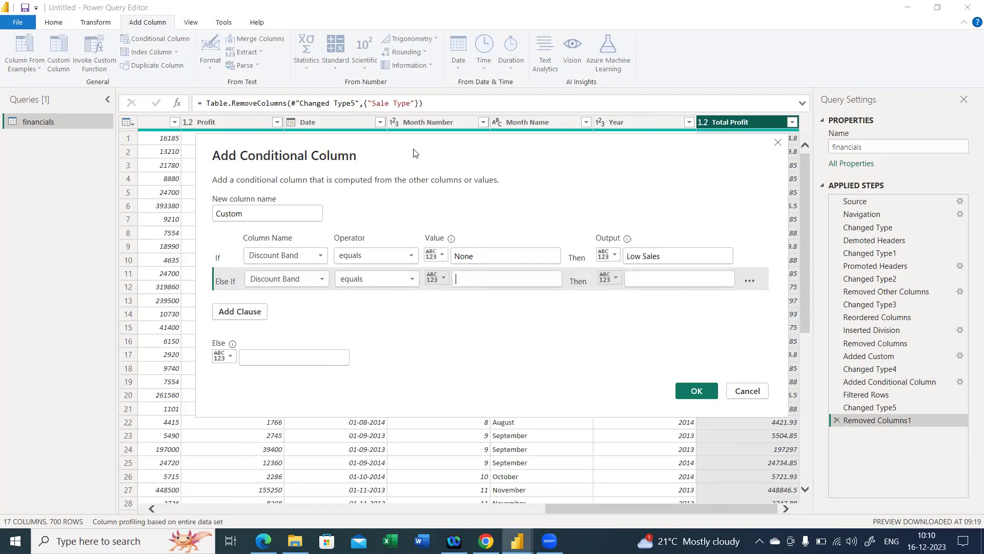
{"action": "left_click_drag", "start_coordinate": [417, 166], "coordinate": [602, 166]}
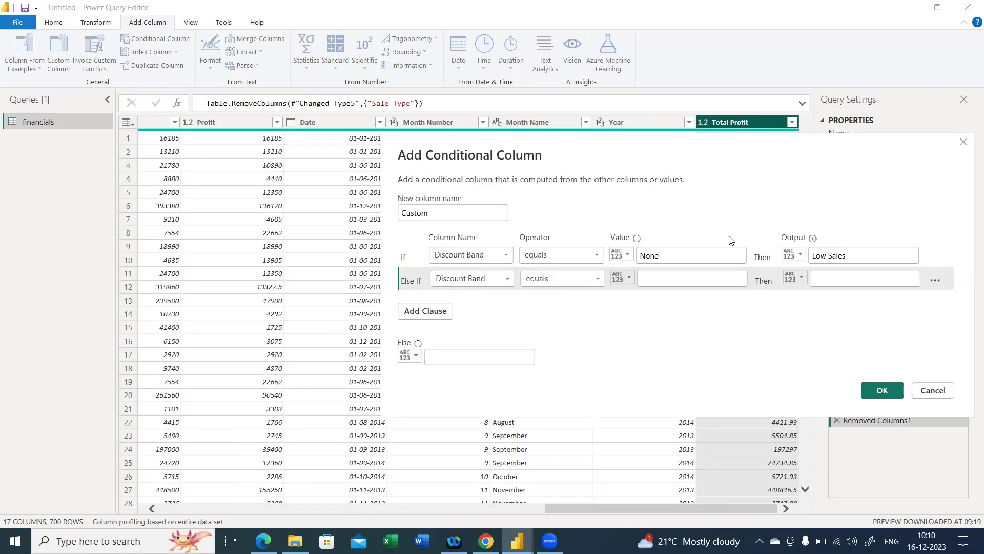
{"action": "left_click", "coordinate": [933, 391]}
Check the Discount Band column's filter values and apply the filter with all values kept.
{"action": "left_click_drag", "start_coordinate": [648, 508], "coordinate": [246, 507]}
{"action": "left_click", "coordinate": [542, 122]}
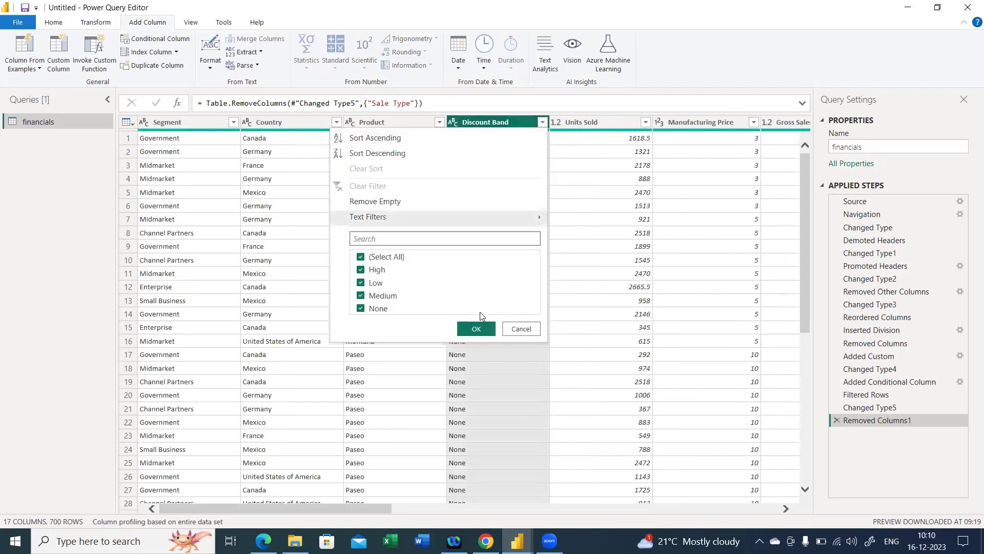
{"action": "left_click", "coordinate": [488, 328]}
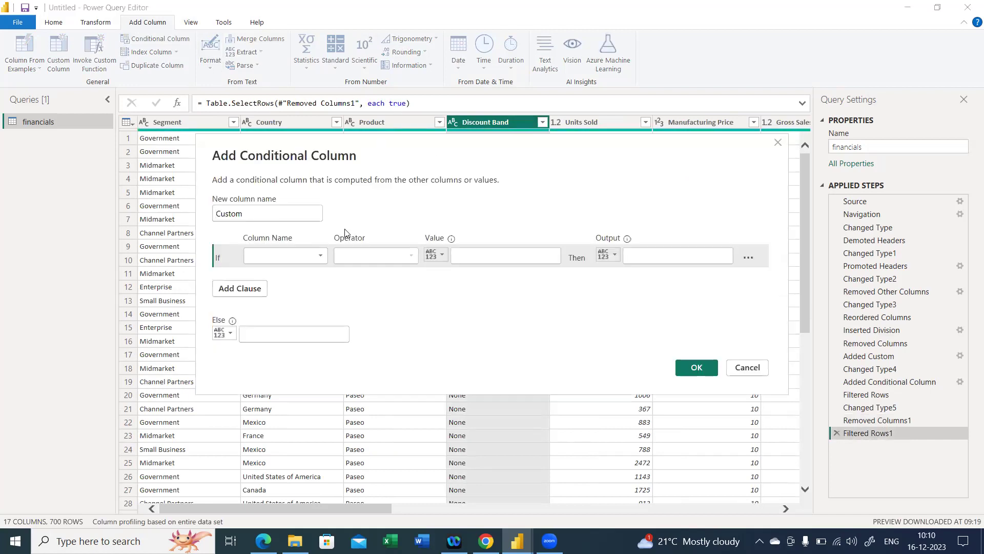
Start a conditional column whose first condition outputs "Low Sales" when Discount Band equals "None".
{"action": "left_click", "coordinate": [311, 256]}
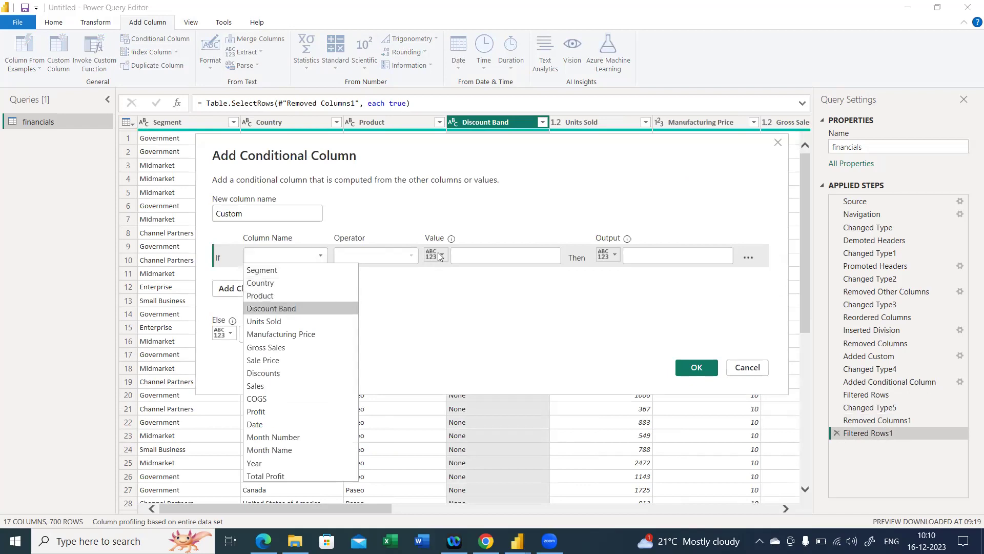
{"action": "left_click", "coordinate": [285, 308]}
{"action": "left_click", "coordinate": [413, 256]}
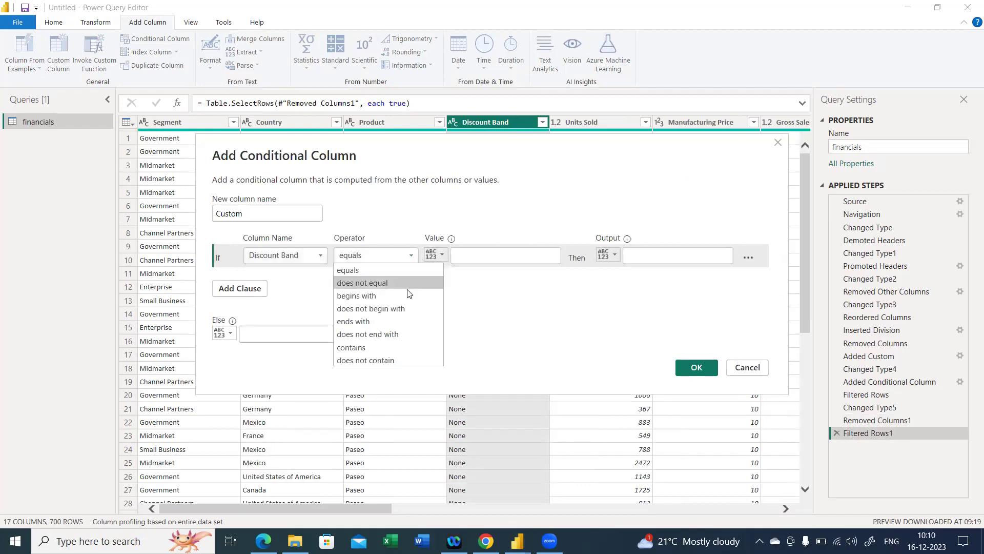
{"action": "left_click", "coordinate": [389, 271]}
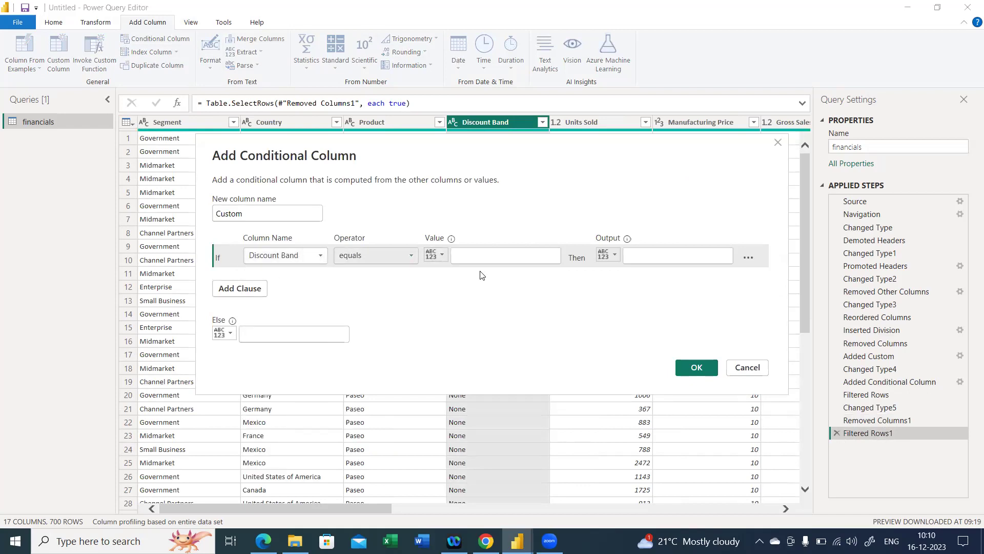
{"action": "left_click", "coordinate": [521, 260]}
{"action": "type", "text": "Non"}
{"action": "key", "text": "Tab"}
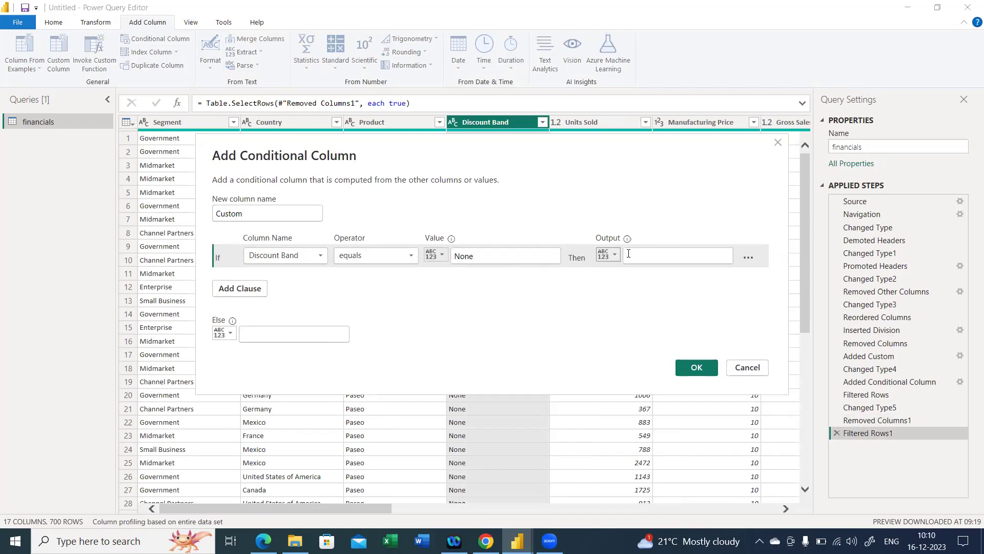
{"action": "type", "text": "Low Sales"}
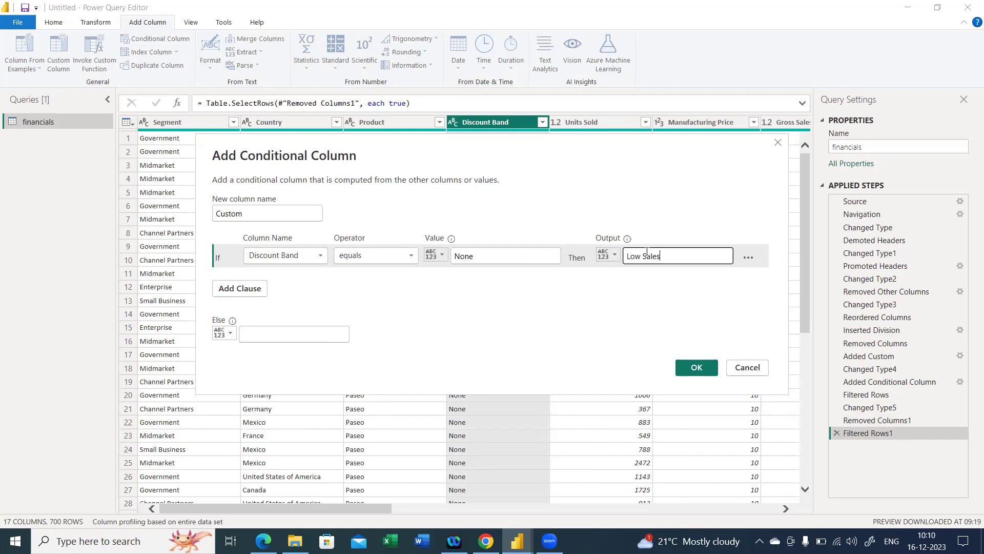
Add an else-if clause that outputs "Neutral Sales" when Discount Band equals "Low".
{"action": "left_click", "coordinate": [239, 289]}
{"action": "left_click", "coordinate": [320, 280]}
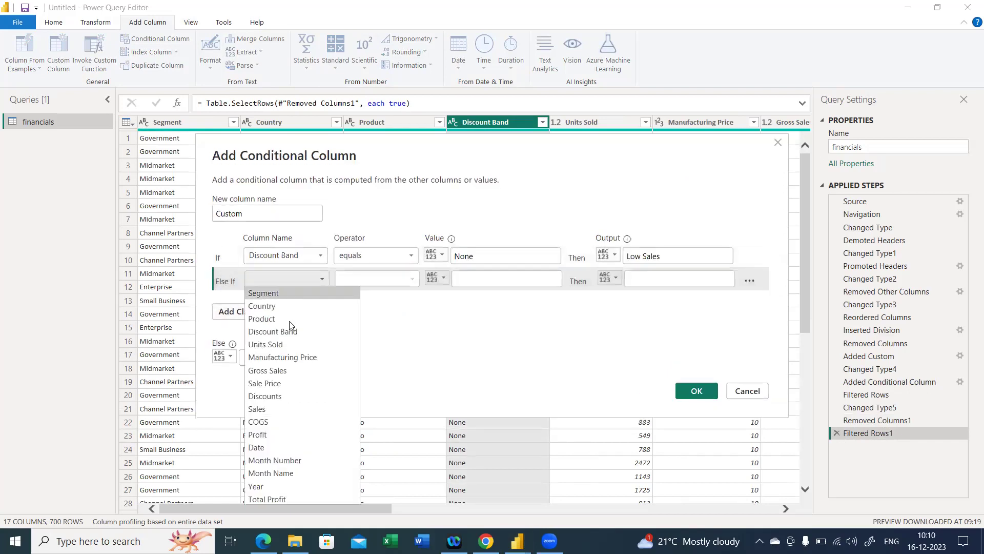
{"action": "left_click", "coordinate": [333, 331]}
{"action": "left_click", "coordinate": [402, 284]}
{"action": "left_click", "coordinate": [406, 283]}
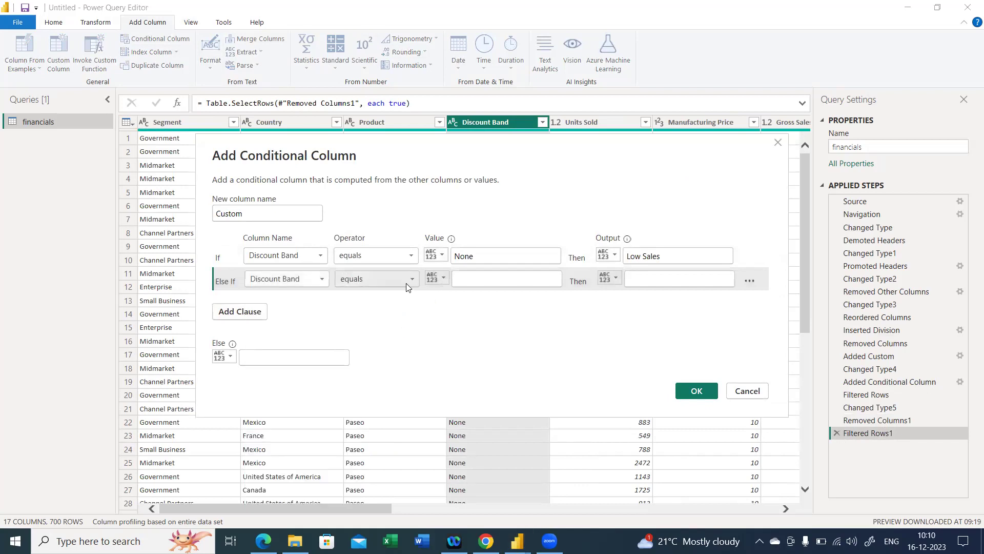
{"action": "left_click", "coordinate": [478, 281]}
{"action": "type", "text": "Low"}
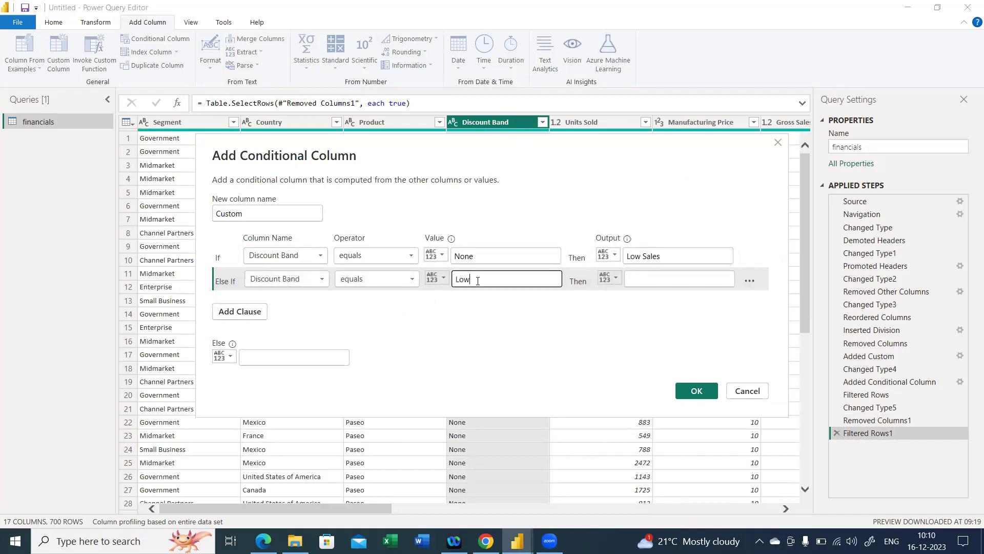
{"action": "left_click", "coordinate": [659, 280]}
{"action": "type", "text": "Neutra"}
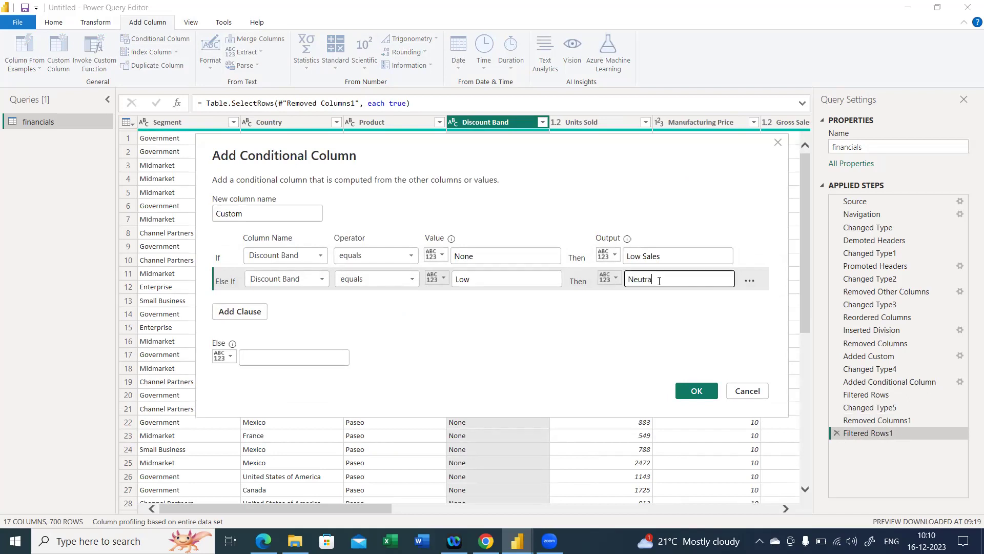
{"action": "type", "text": "l Sales"}
Add another else-if clause that outputs "Medium Sales" when Discount Band equals "Medium".
{"action": "left_click", "coordinate": [239, 313]}
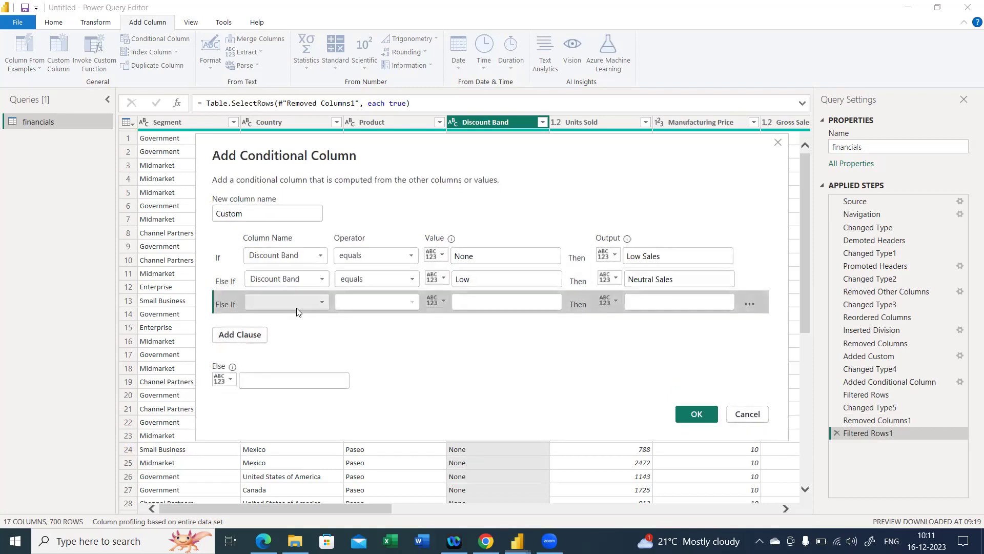
{"action": "left_click", "coordinate": [296, 302]}
{"action": "left_click", "coordinate": [288, 353]}
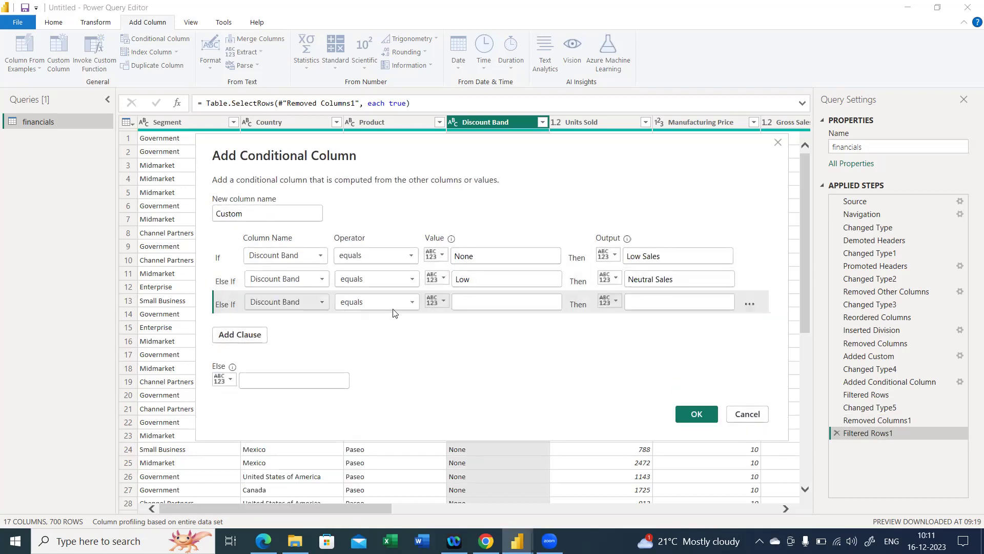
{"action": "left_click", "coordinate": [506, 304]}
{"action": "type", "text": "Medium"}
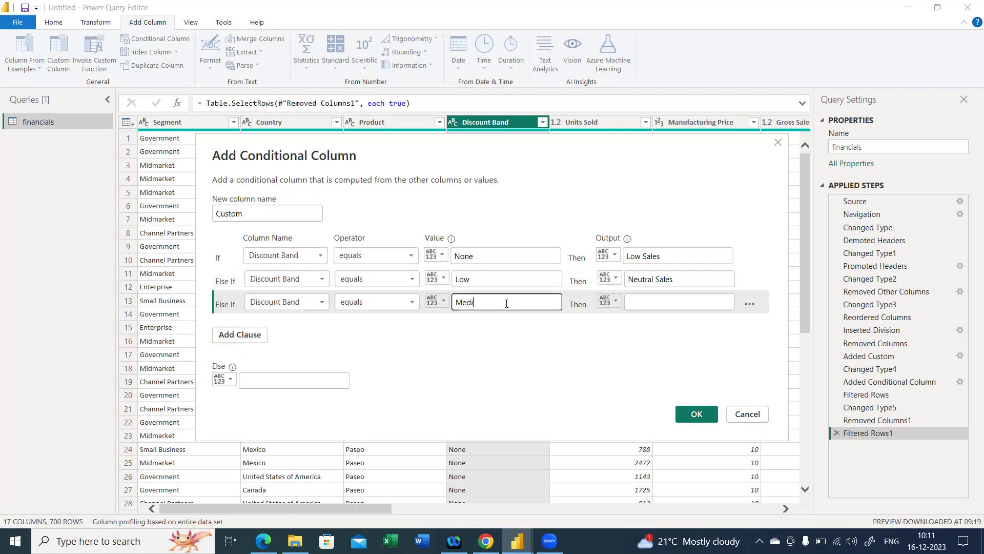
{"action": "left_click", "coordinate": [649, 298]}
{"action": "type", "text": "Medium Sales"}
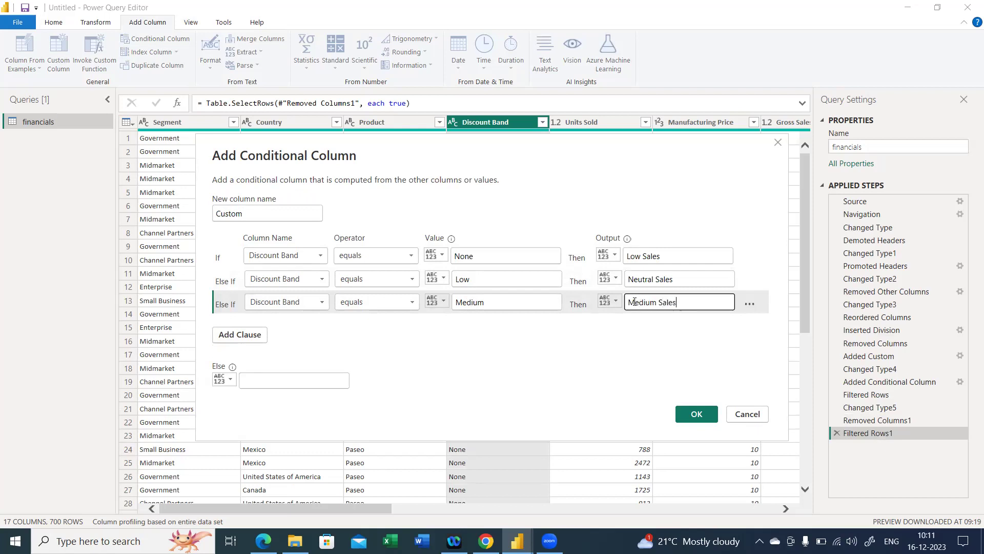
Set the else output to "High Sales", name the new column "Sale Type" and create it.
{"action": "left_click", "coordinate": [287, 380]}
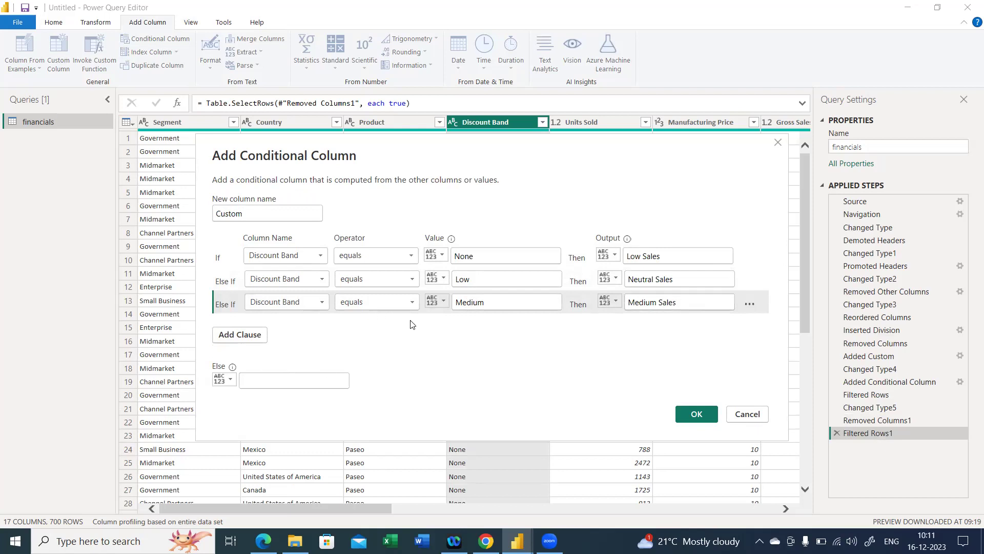
{"action": "type", "text": "High Sales"}
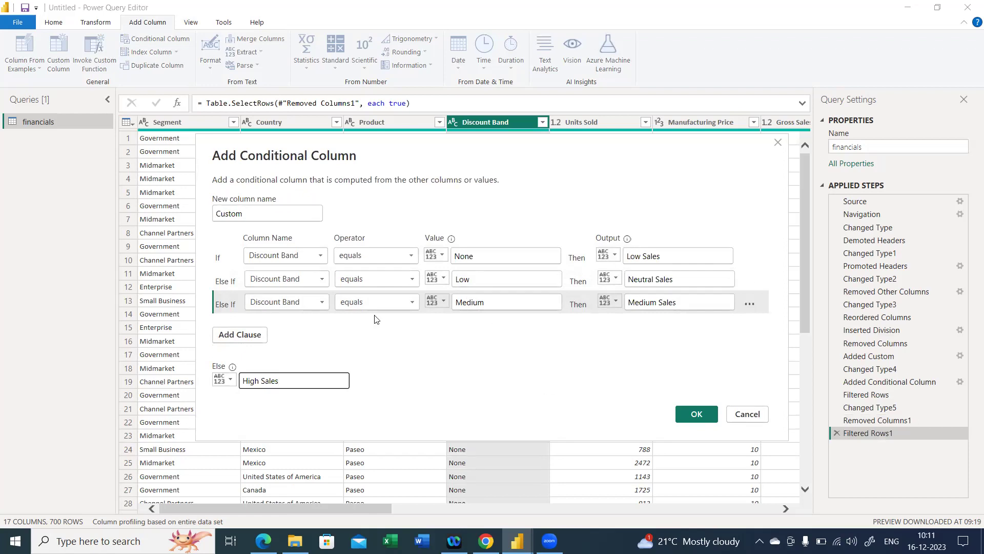
{"action": "double_click", "coordinate": [250, 216]}
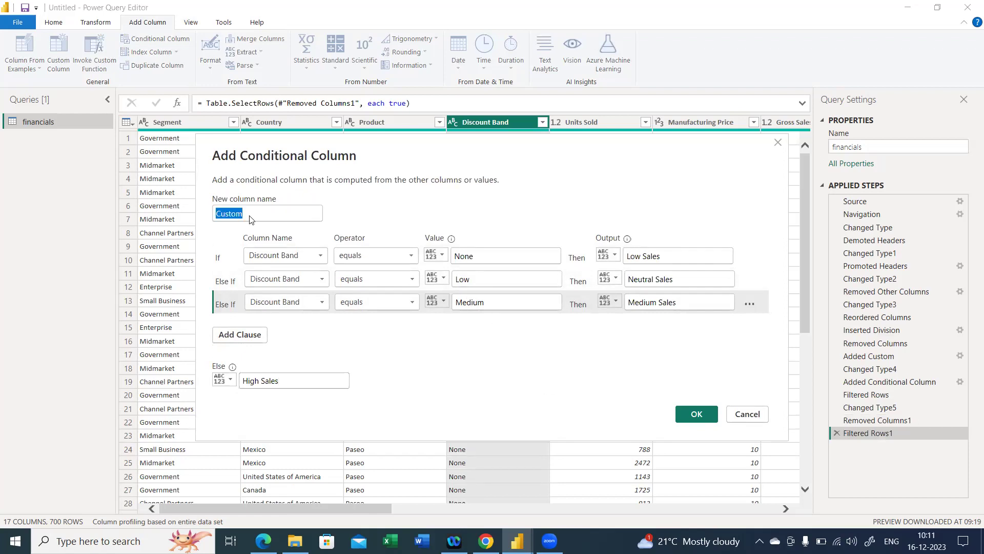
{"action": "type", "text": "Sale Type"}
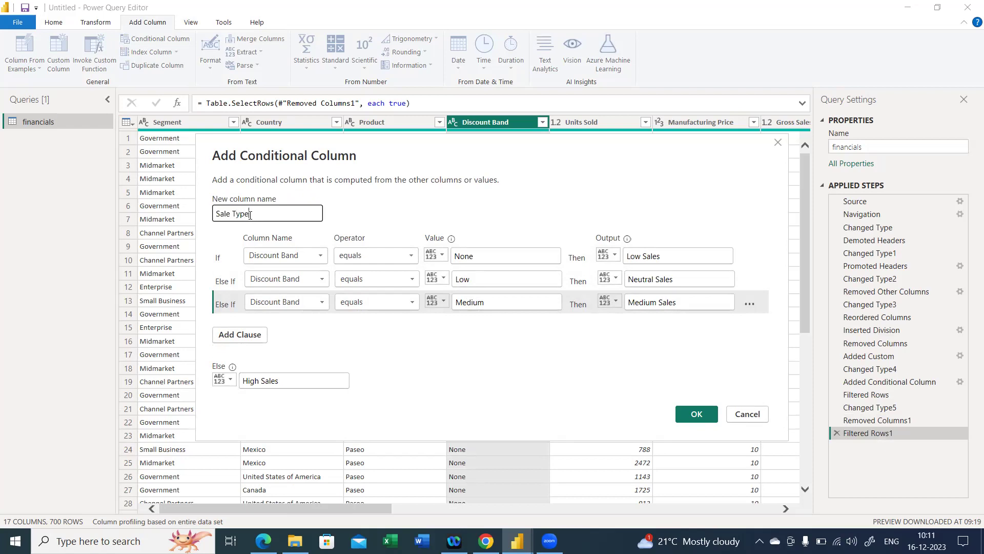
{"action": "left_click", "coordinate": [683, 412]}
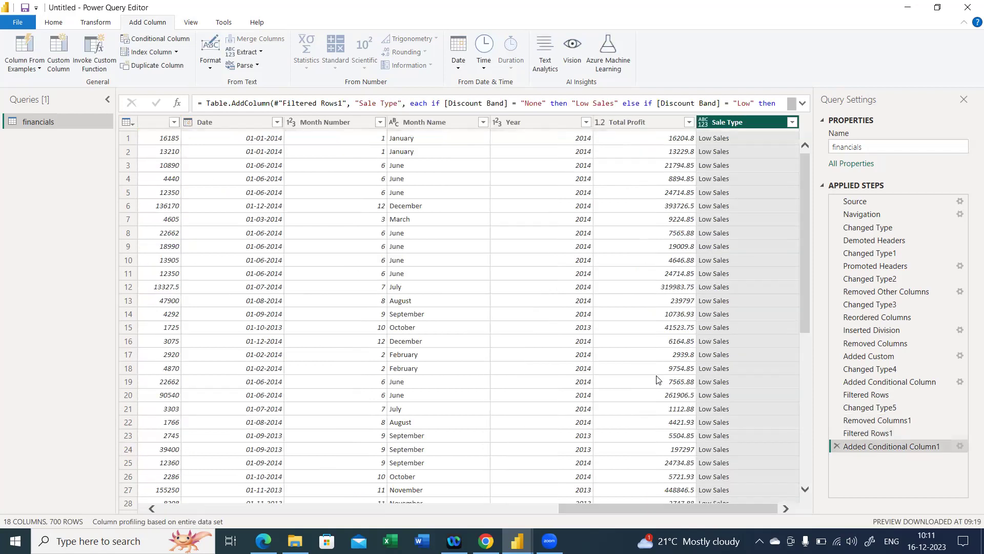
Set the Sale Type column's data type to Text and check its filter values, applying the filter with all values kept.
{"action": "left_click", "coordinate": [702, 122]}
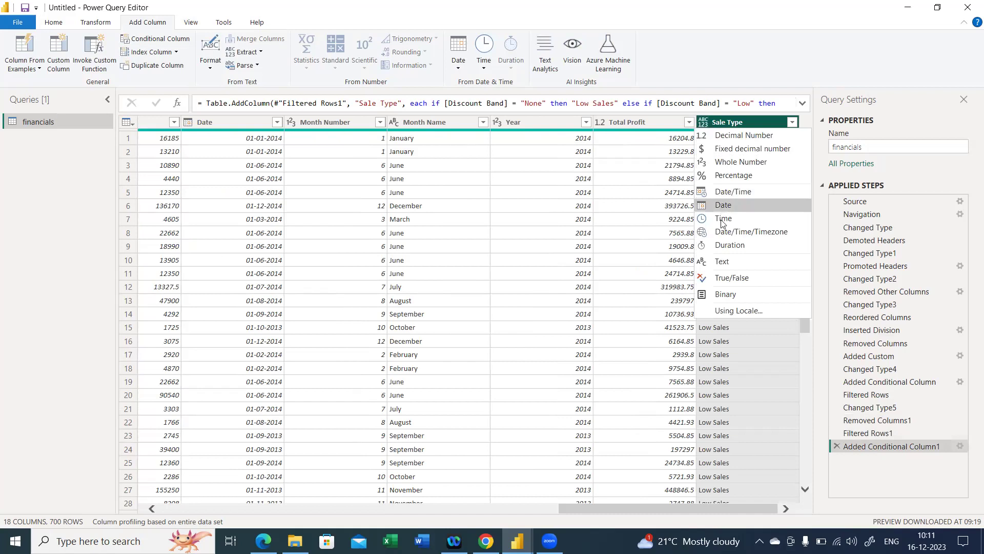
{"action": "left_click", "coordinate": [722, 262]}
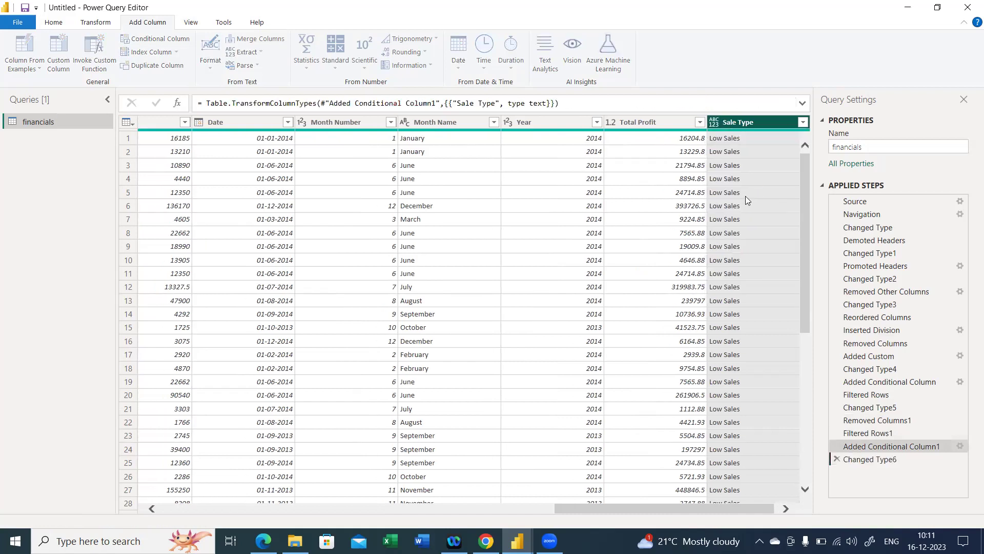
{"action": "left_click", "coordinate": [793, 122]}
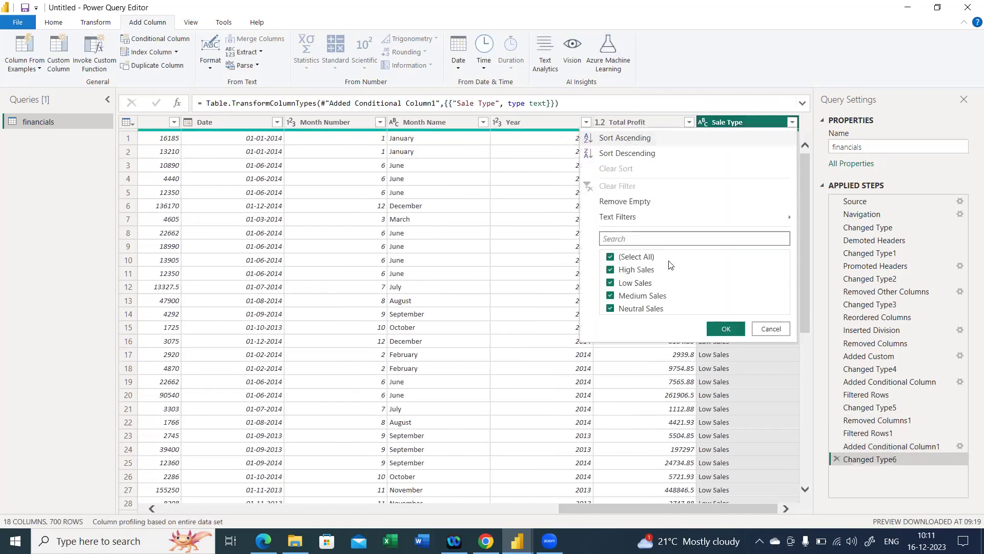
{"action": "left_click", "coordinate": [726, 329]}
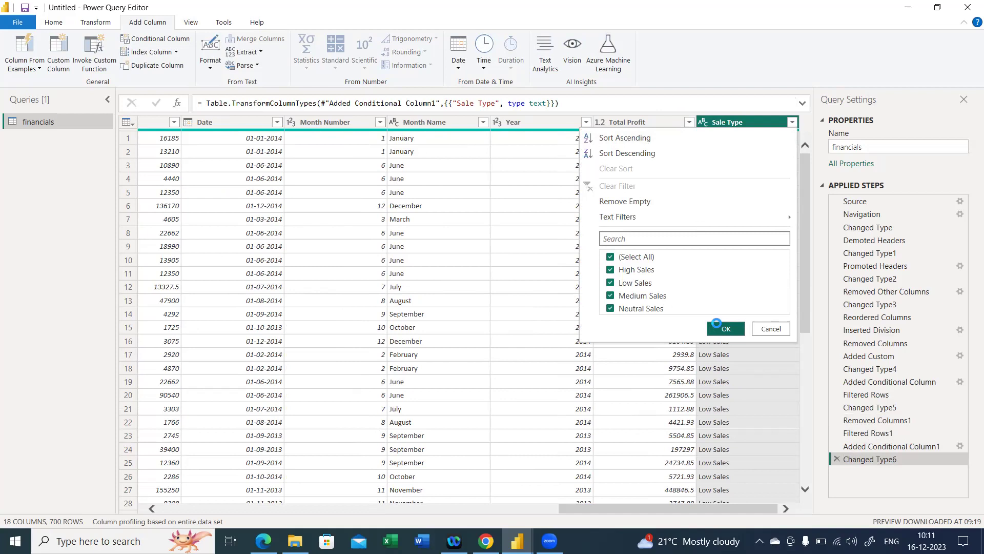
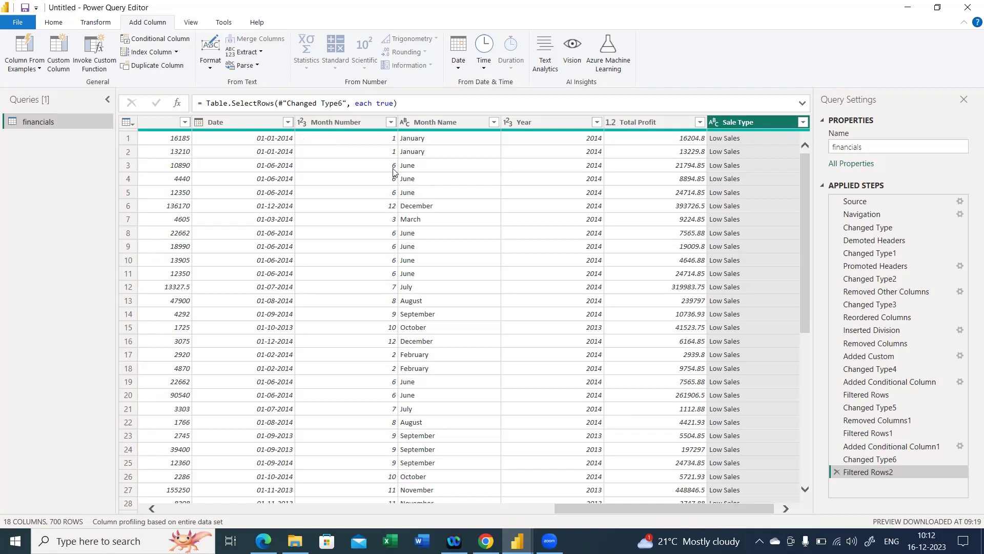
{"action": "left_click", "coordinate": [221, 122]}
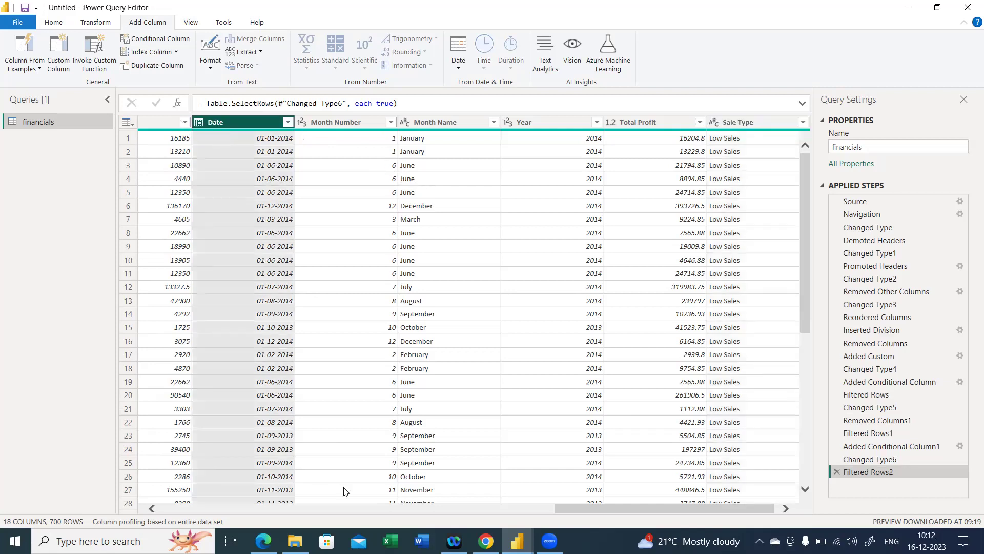
{"action": "left_click", "coordinate": [390, 509]}
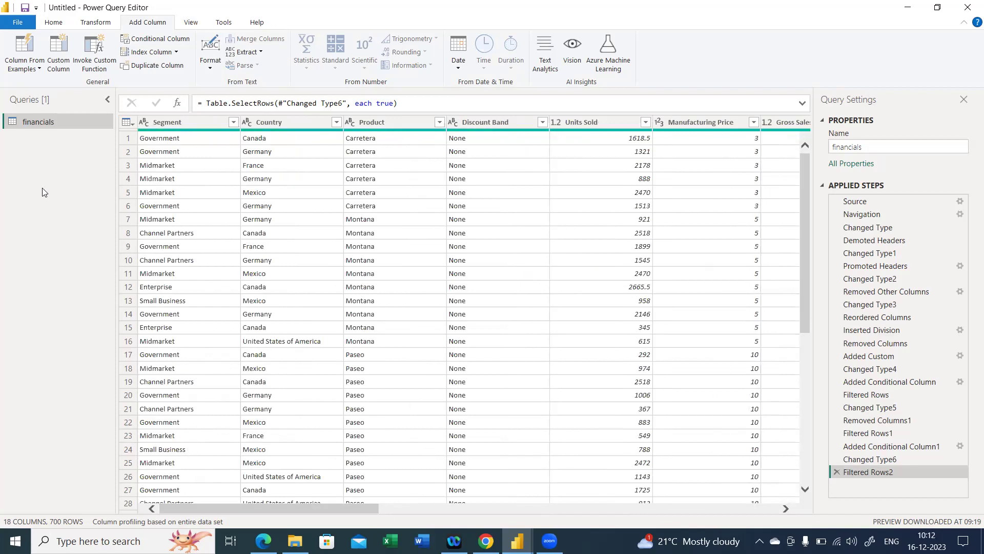
Close and apply the query changes, and look through the financials table's fields in the data model.
{"action": "left_click", "coordinate": [53, 22]}
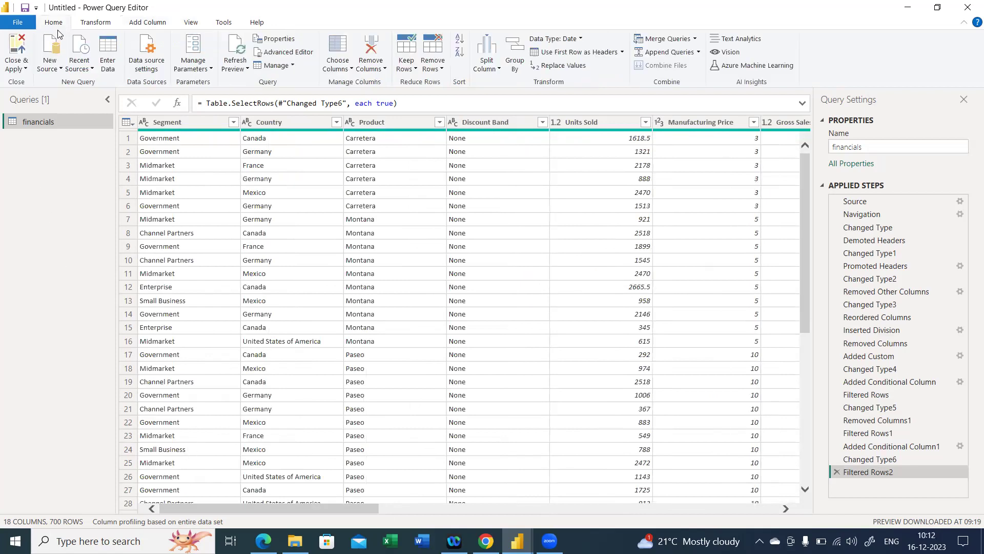
{"action": "left_click", "coordinate": [17, 51]}
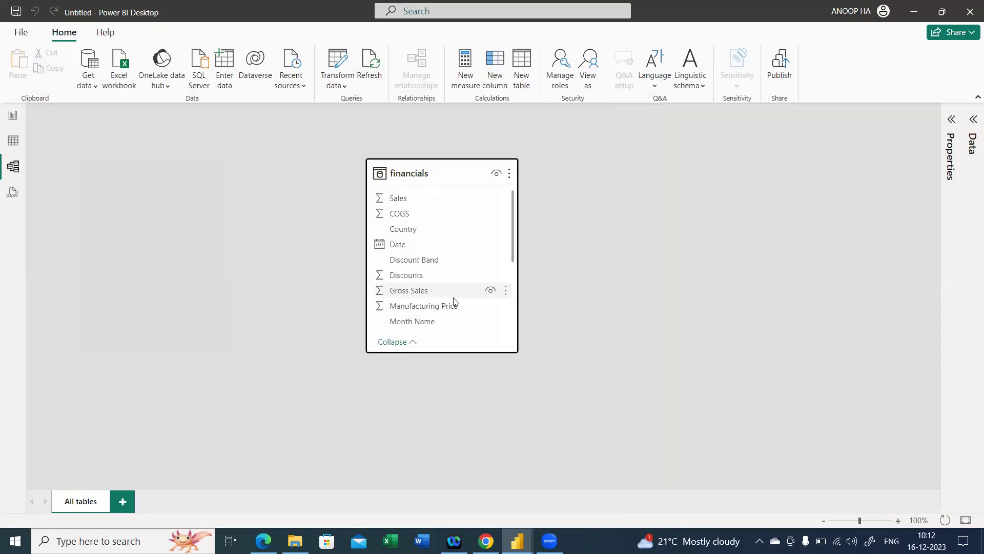
{"action": "scroll", "coordinate": [454, 307], "scroll_direction": "down", "scroll_amount": 2}
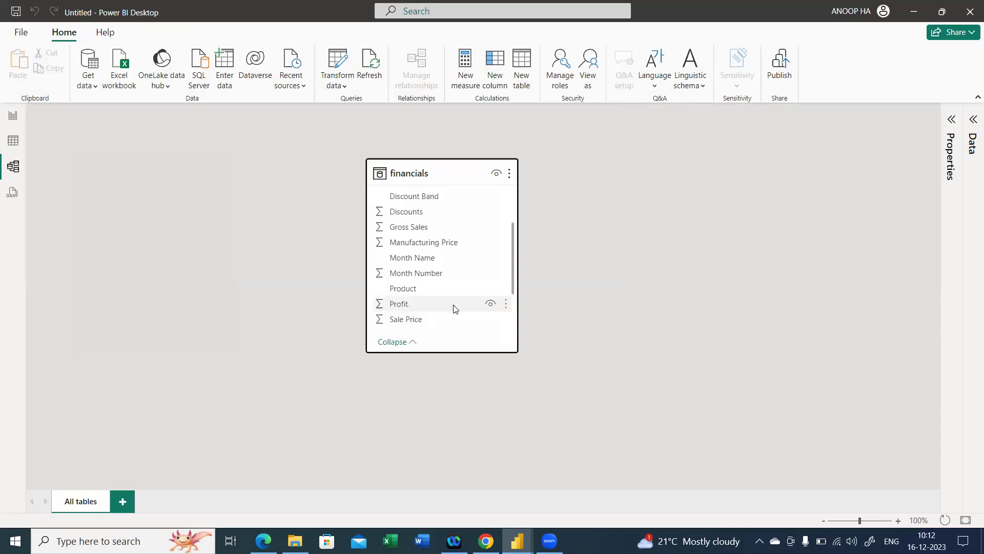
{"action": "scroll", "coordinate": [453, 306], "scroll_direction": "down", "scroll_amount": 3}
{"action": "scroll", "coordinate": [453, 304], "scroll_direction": "up", "scroll_amount": 5}
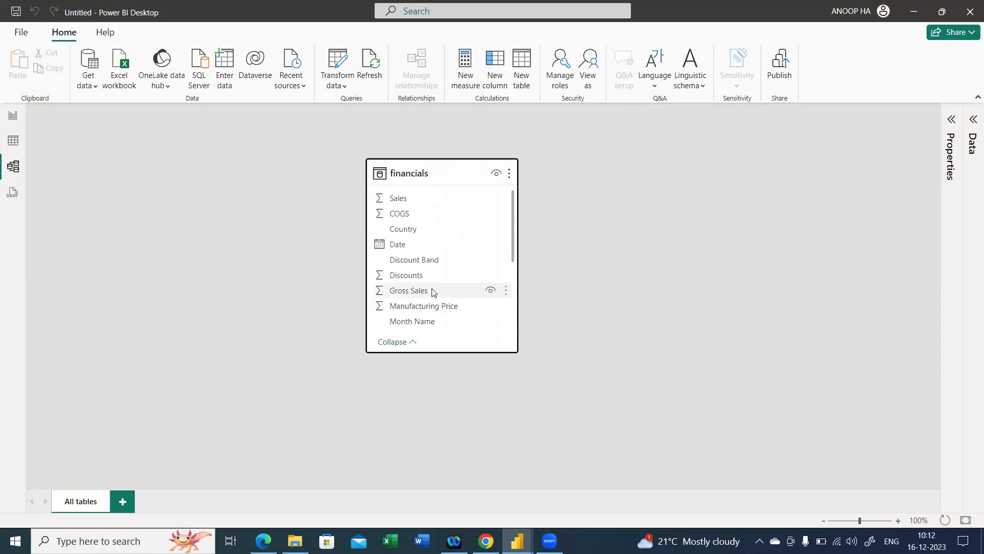
{"action": "scroll", "coordinate": [433, 292], "scroll_direction": "down", "scroll_amount": 1}
{"action": "scroll", "coordinate": [432, 292], "scroll_direction": "down", "scroll_amount": 1}
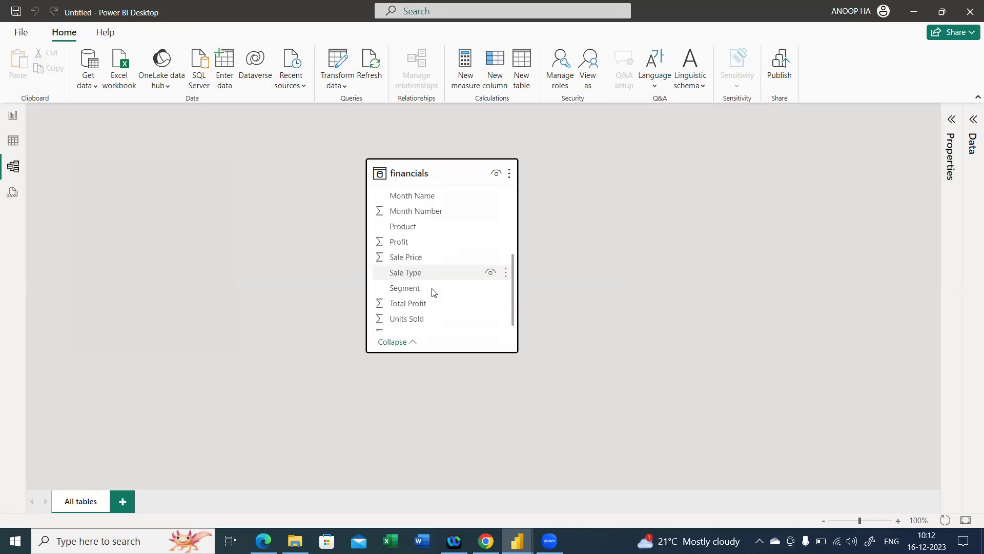
{"action": "scroll", "coordinate": [433, 292], "scroll_direction": "down", "scroll_amount": 1}
{"action": "scroll", "coordinate": [432, 292], "scroll_direction": "up", "scroll_amount": 2}
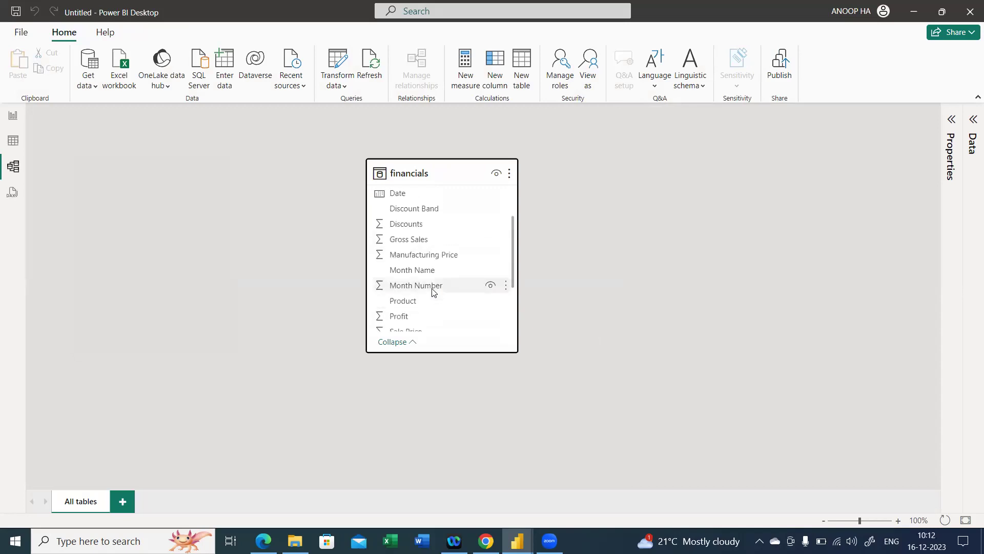
Create a hierarchy from the Month Number field of the financials table.
{"action": "scroll", "coordinate": [433, 292], "scroll_direction": "down", "scroll_amount": 1}
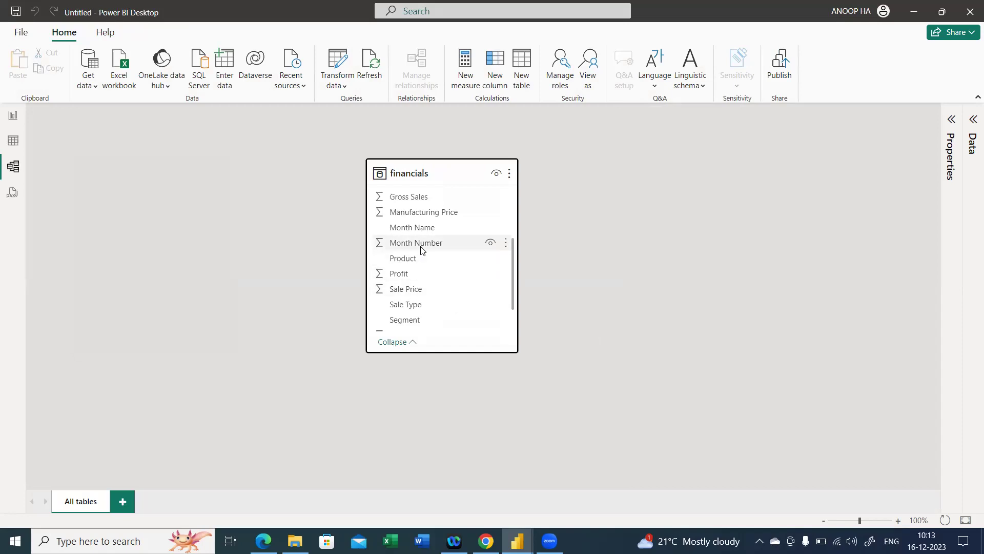
{"action": "left_click", "coordinate": [505, 244]}
{"action": "left_click", "coordinate": [528, 253]}
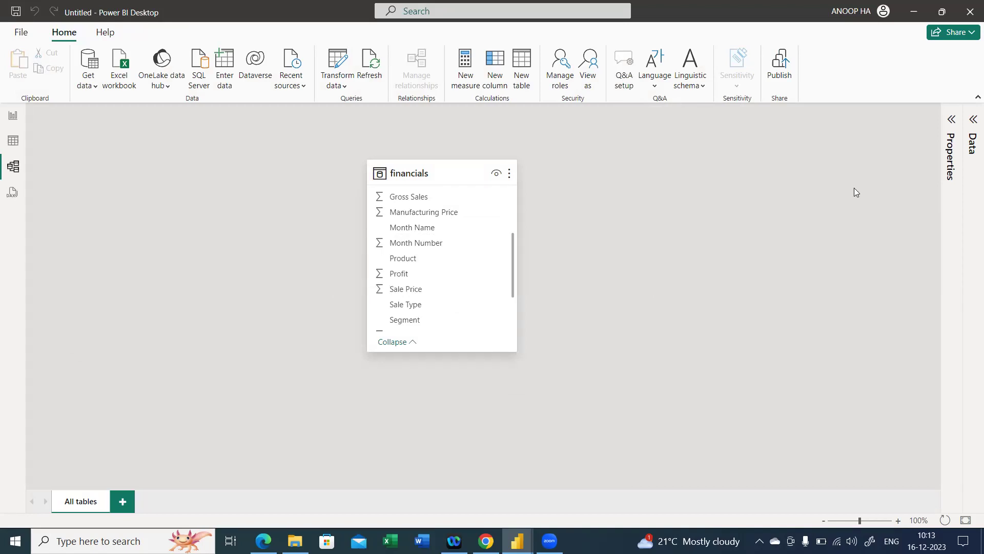
Add Year as a level to the Month Number hierarchy in its properties and place it above Month Number.
{"action": "left_click", "coordinate": [939, 126]}
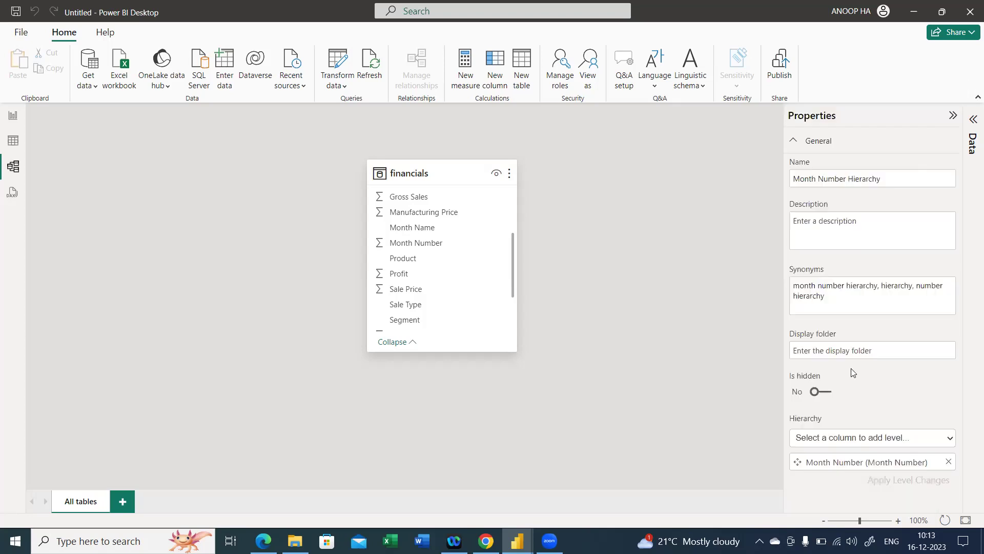
{"action": "left_click", "coordinate": [846, 437]}
{"action": "left_click", "coordinate": [820, 419]}
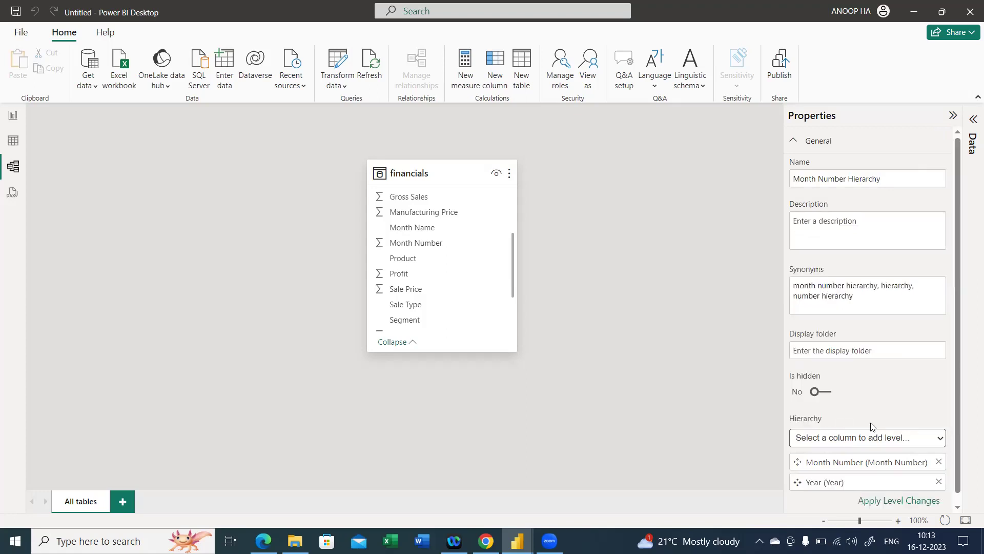
{"action": "left_click_drag", "start_coordinate": [818, 468], "coordinate": [818, 442]}
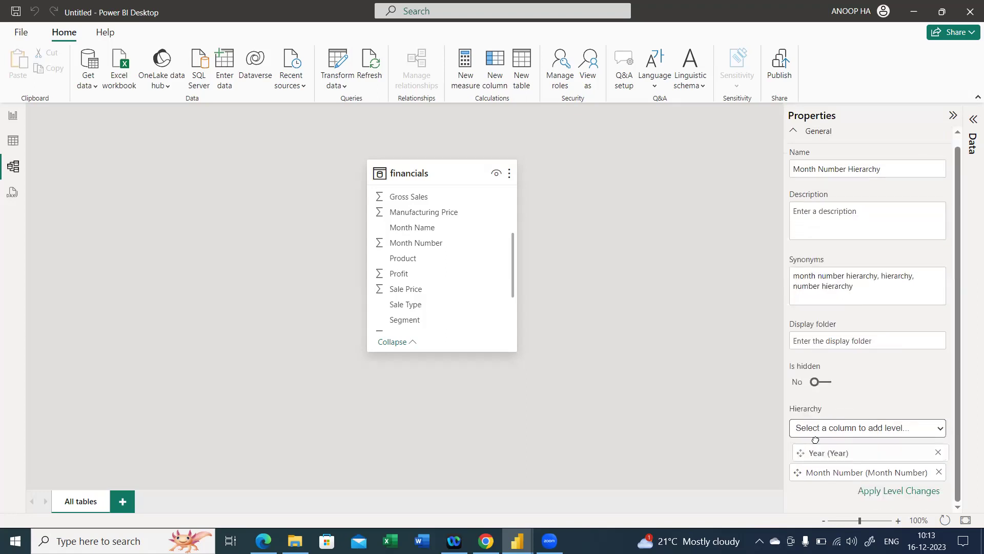
Add Date as the lowest level of the Month Number hierarchy and apply the level changes.
{"action": "left_click", "coordinate": [881, 436]}
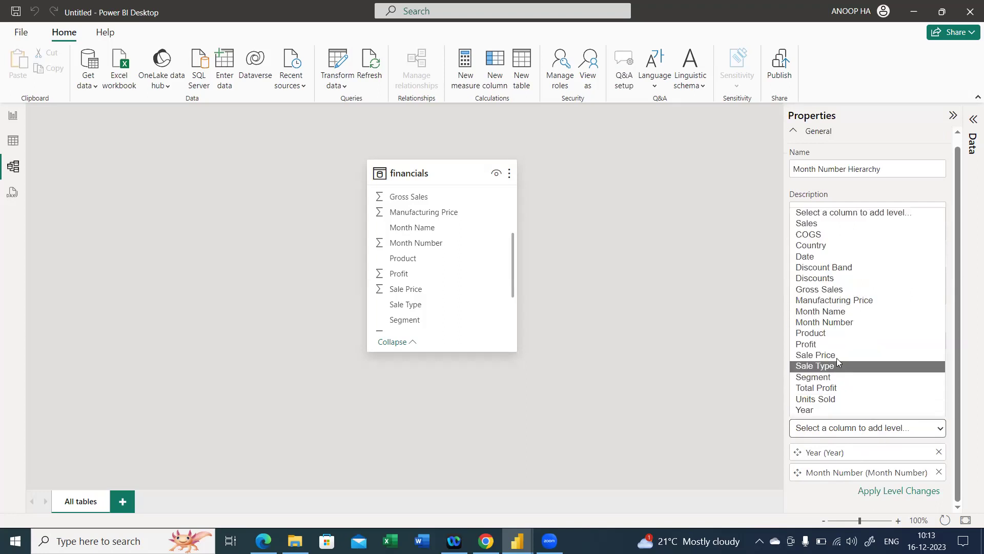
{"action": "left_click", "coordinate": [816, 257]}
{"action": "scroll", "coordinate": [834, 322], "scroll_direction": "down", "scroll_amount": 1}
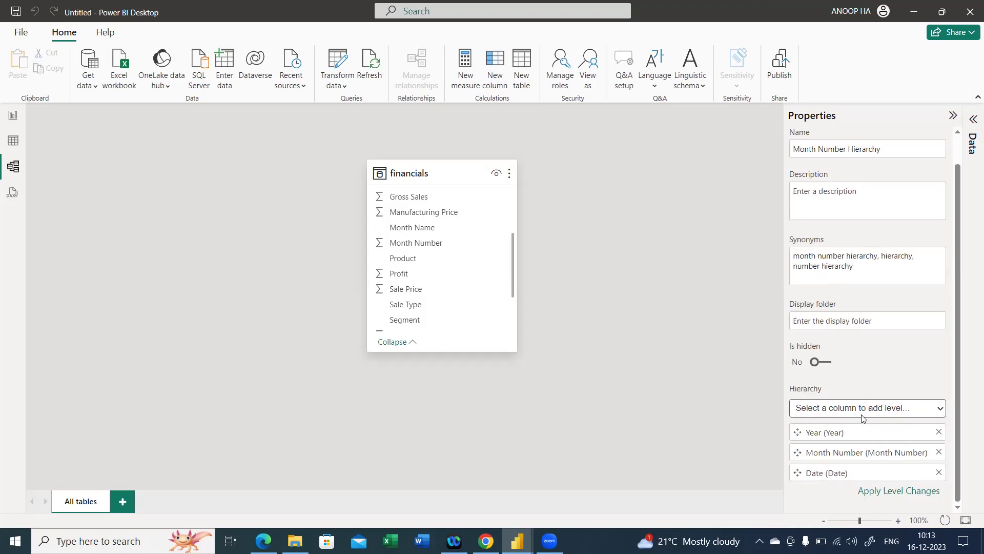
{"action": "left_click_drag", "start_coordinate": [835, 472], "coordinate": [832, 436]}
{"action": "left_click", "coordinate": [902, 492]}
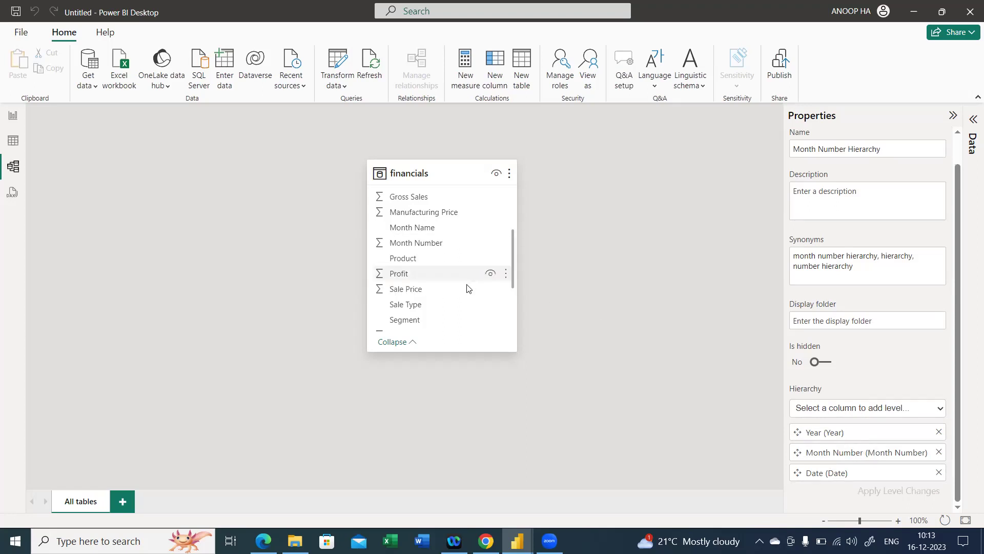
{"action": "scroll", "coordinate": [467, 289], "scroll_direction": "down", "scroll_amount": 3}
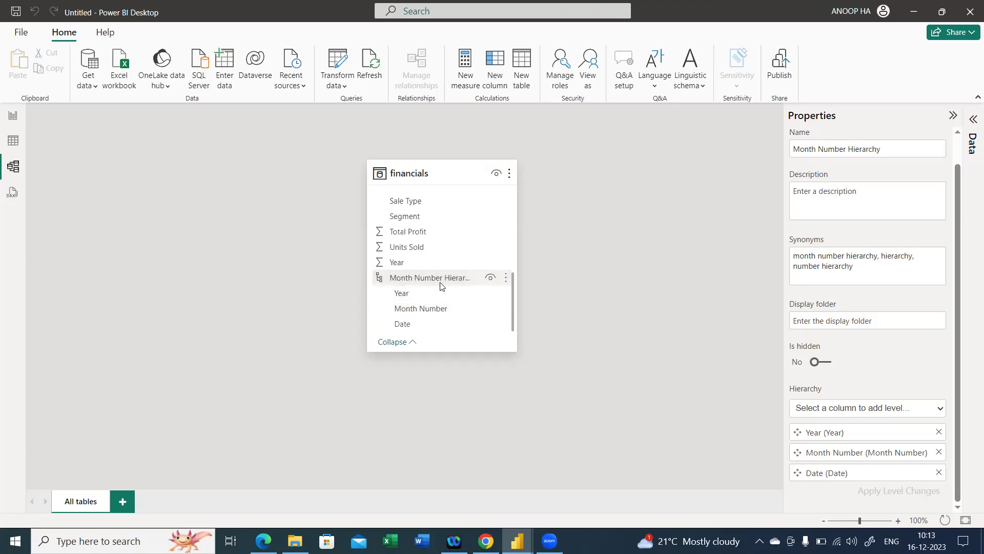
Build a column chart of Profit by the Month Number hierarchy on the report page and enlarge it.
{"action": "left_click", "coordinate": [13, 115]}
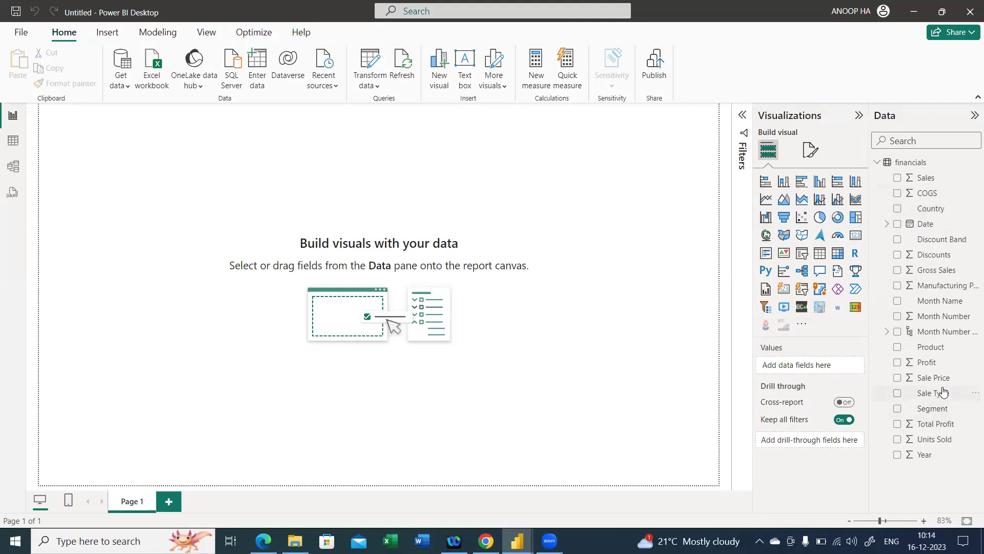
{"action": "left_click_drag", "start_coordinate": [931, 362], "coordinate": [659, 290]}
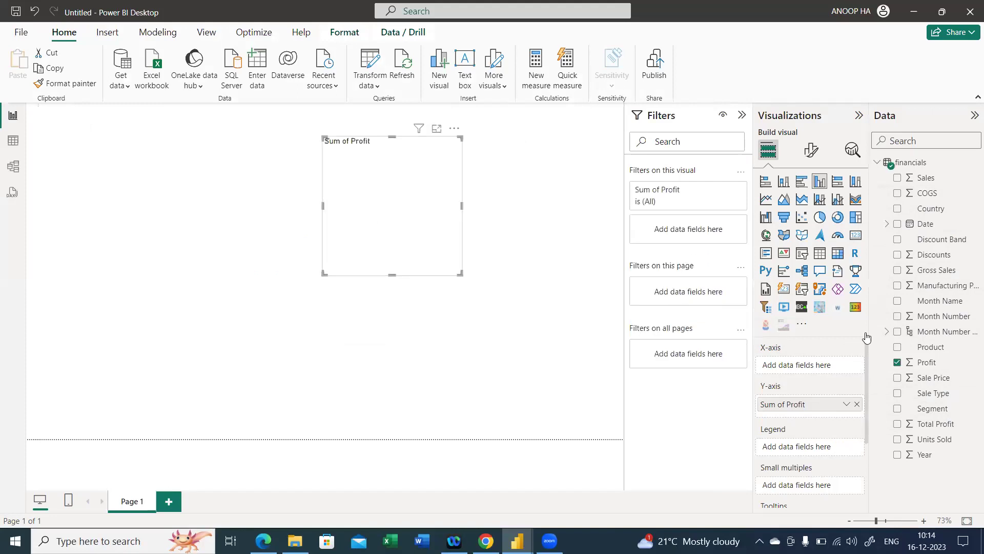
{"action": "left_click_drag", "start_coordinate": [937, 333], "coordinate": [361, 187]}
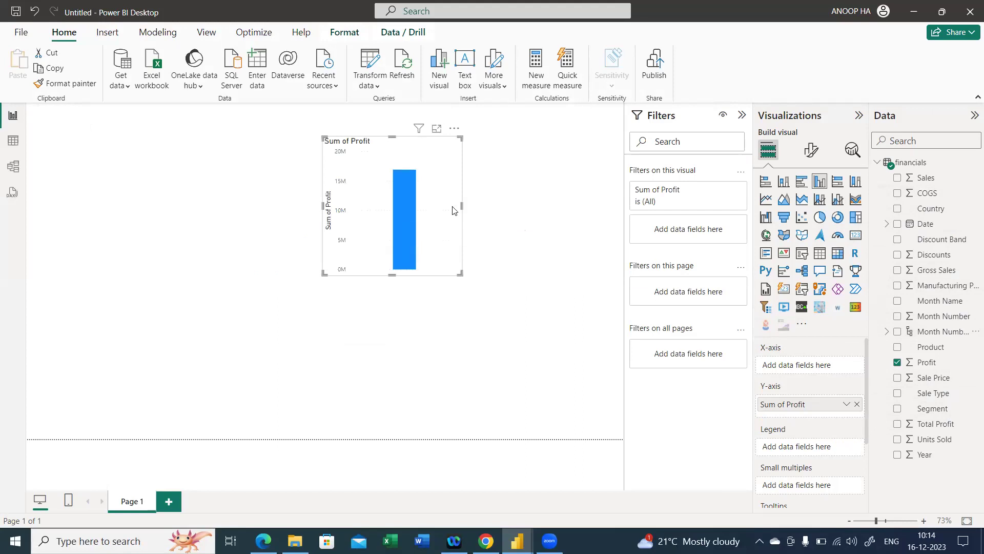
{"action": "left_click_drag", "start_coordinate": [461, 273], "coordinate": [579, 329]}
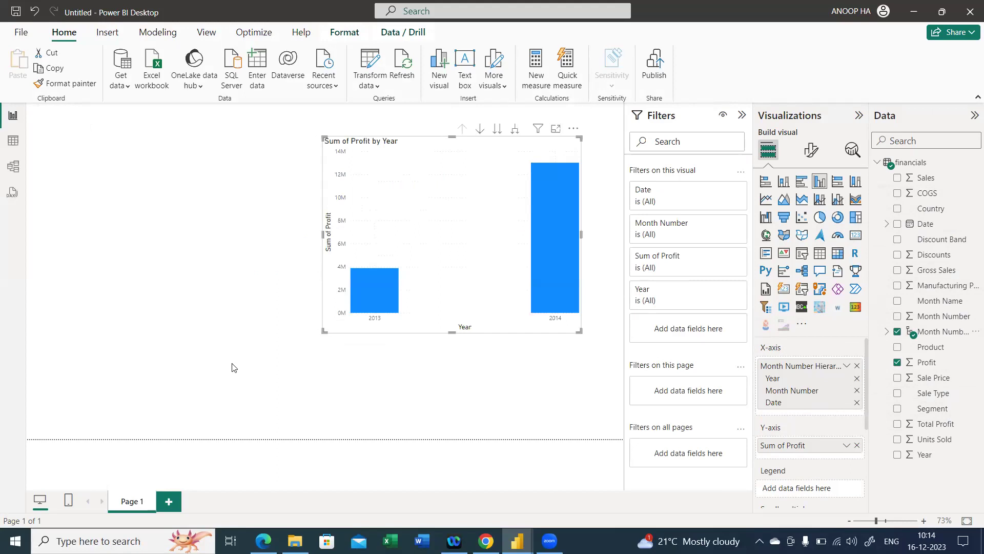
{"action": "left_click_drag", "start_coordinate": [231, 367], "coordinate": [229, 370]}
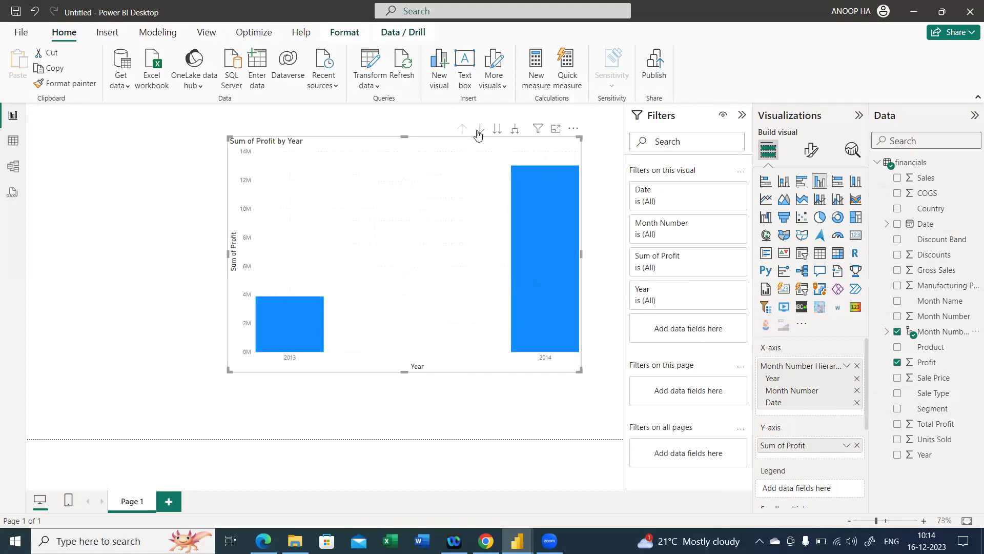
Turn on drill-down, expand the profit chart to the month number level and enlarge it to nearly fill the page.
{"action": "left_click", "coordinate": [479, 133]}
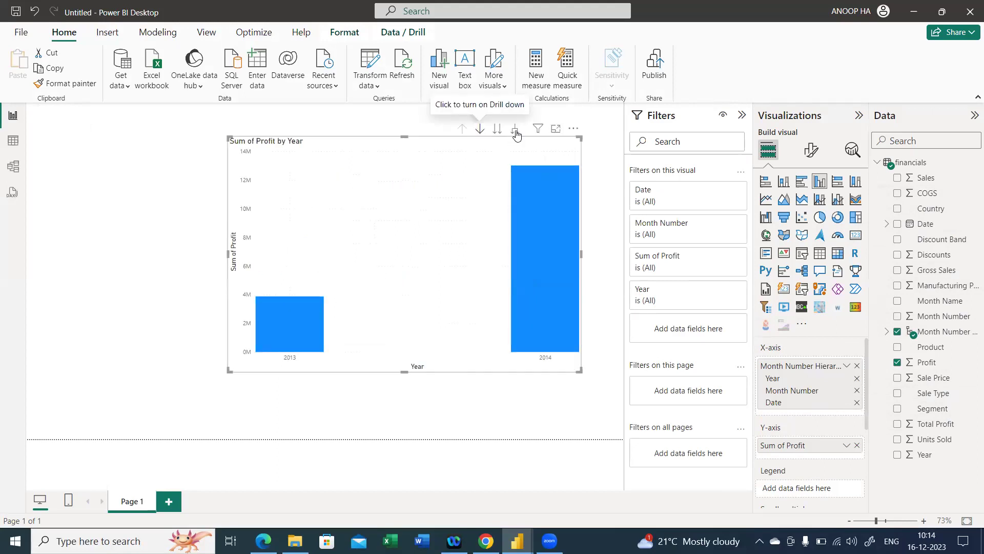
{"action": "left_click", "coordinate": [530, 173]}
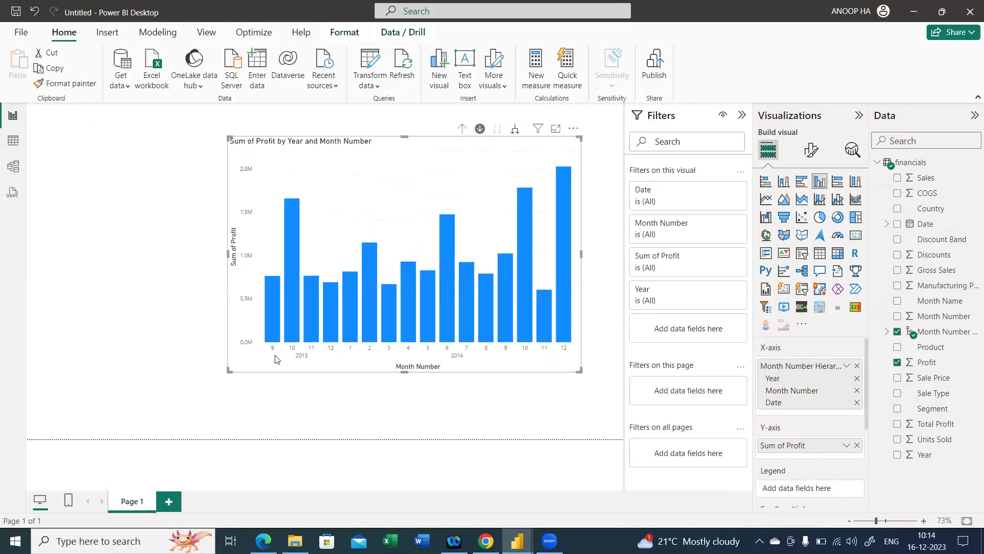
{"action": "left_click_drag", "start_coordinate": [229, 370], "coordinate": [55, 421]}
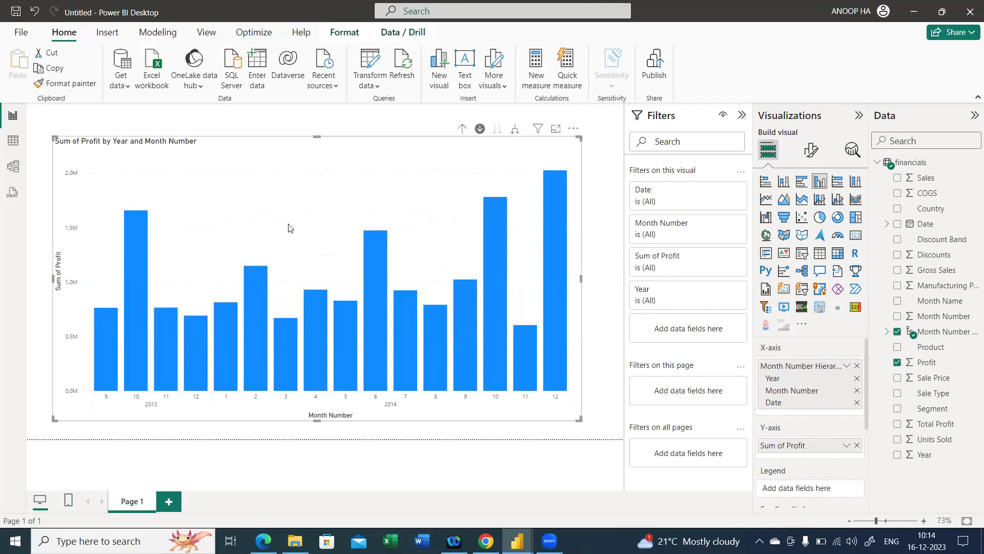
{"action": "left_click_drag", "start_coordinate": [290, 224], "coordinate": [290, 200]}
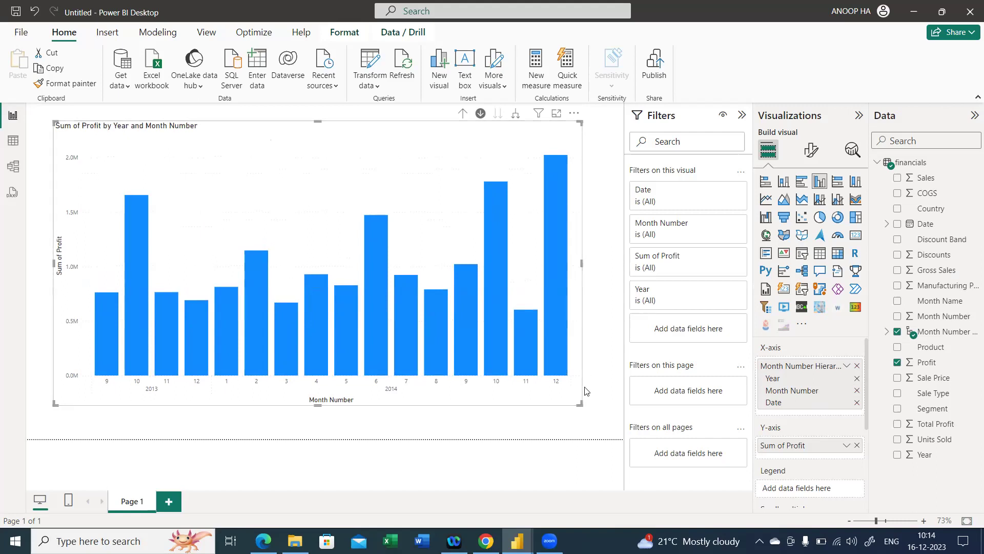
{"action": "left_click_drag", "start_coordinate": [577, 403], "coordinate": [606, 422]}
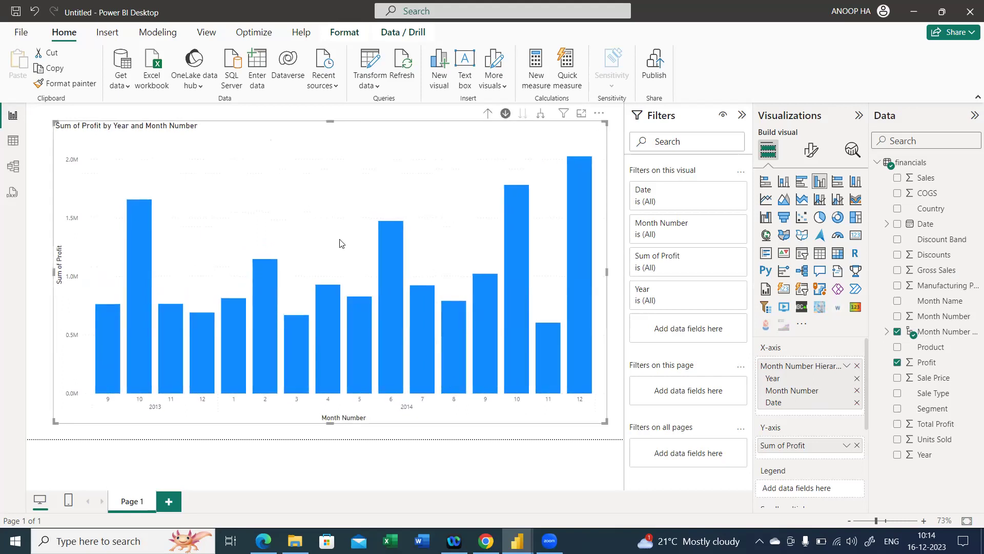
{"action": "mouse_move", "coordinate": [496, 352]}
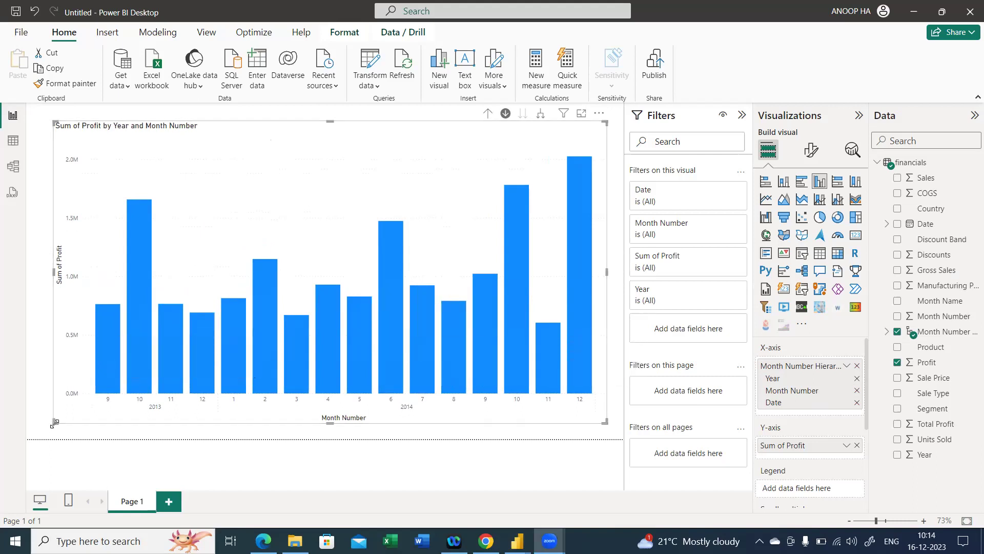
{"action": "left_click_drag", "start_coordinate": [54, 423], "coordinate": [40, 421]}
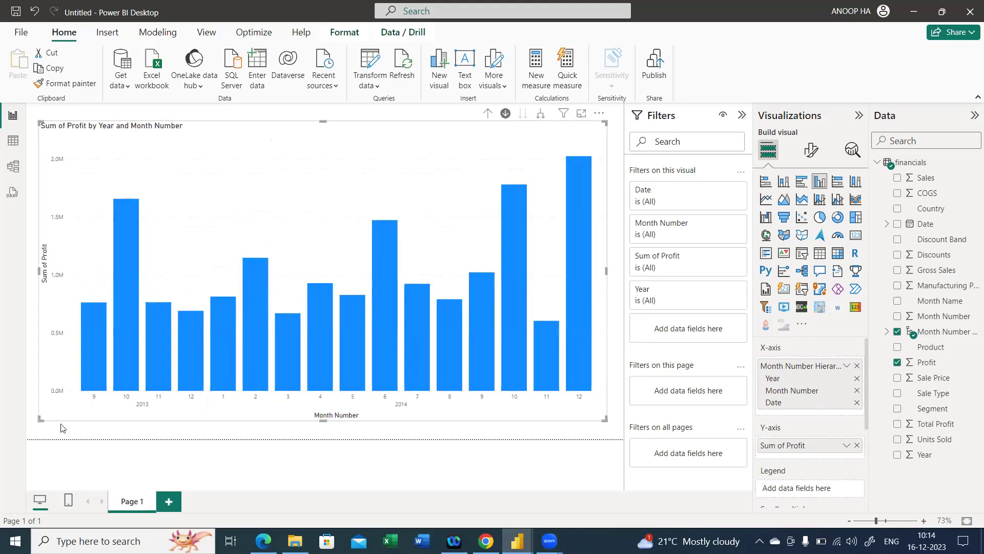
Switch to the Power BI service home page in the Edge browser.
{"action": "key", "text": "alt+Tab"}
{"action": "key", "text": "Tab"}
{"action": "key", "text": "Tab"}
{"action": "key", "text": "Tab"}
{"action": "key", "text": "Tab"}
{"action": "left_click", "coordinate": [126, 19]}
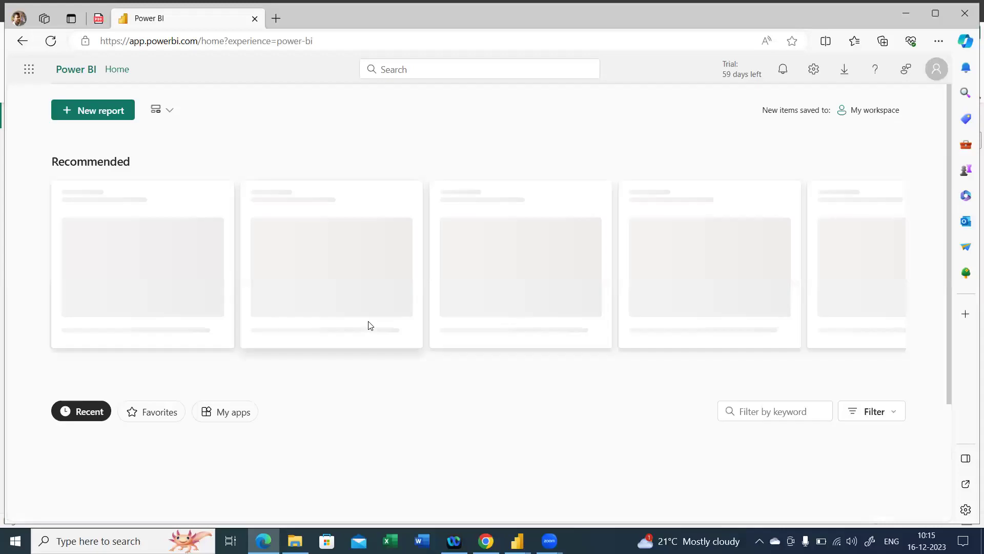
Sort the recent items by type and open the COVID-19 US Tracking Report app.
{"action": "scroll", "coordinate": [347, 329], "scroll_direction": "down", "scroll_amount": 5}
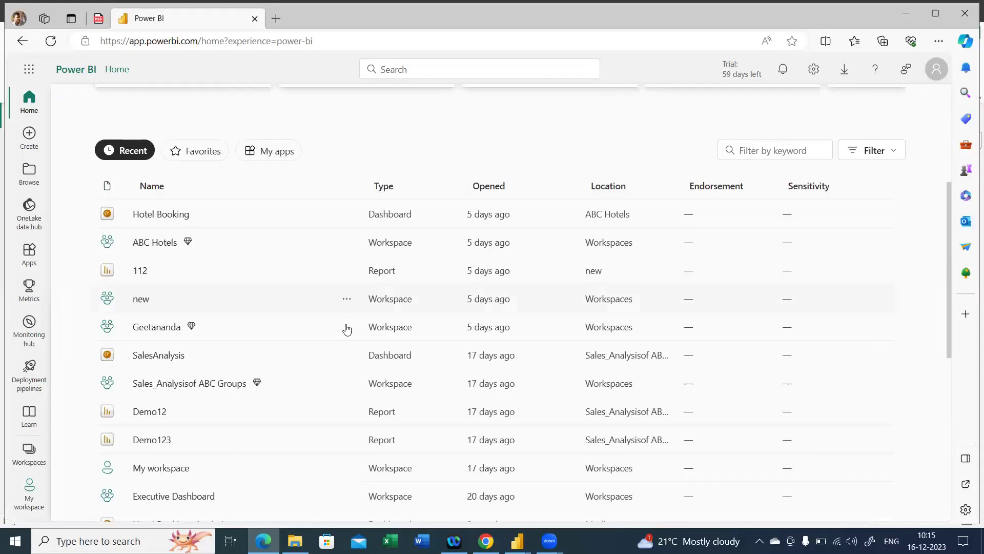
{"action": "left_click", "coordinate": [381, 188]}
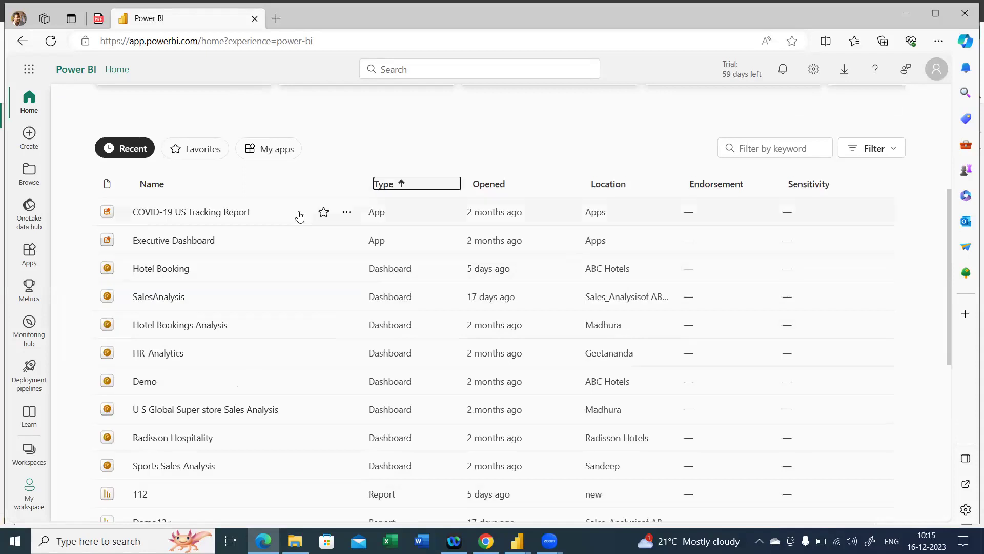
{"action": "left_click", "coordinate": [197, 215]}
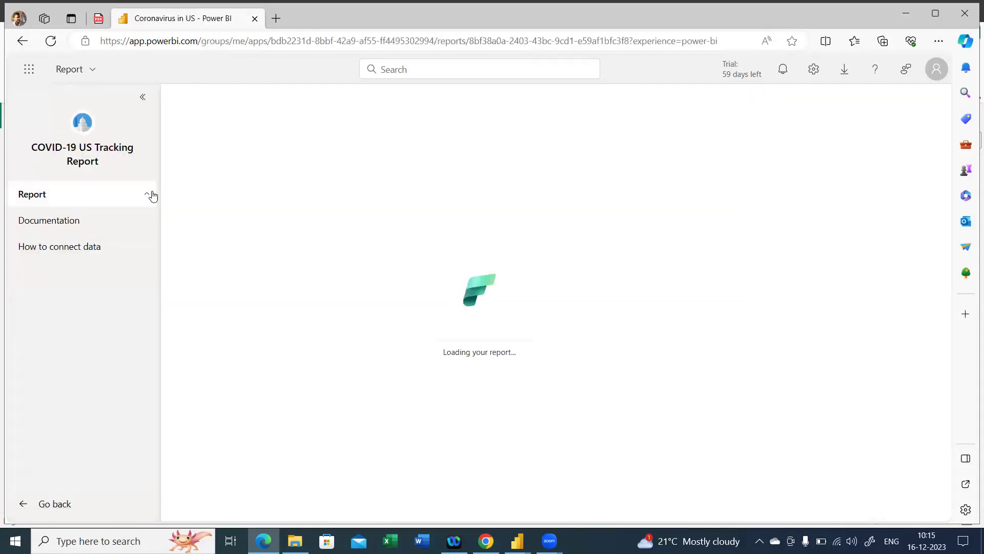
View the COVID-19 app's documentation, launch Power BI in a separate browser tab and return to the report.
{"action": "left_click", "coordinate": [110, 225]}
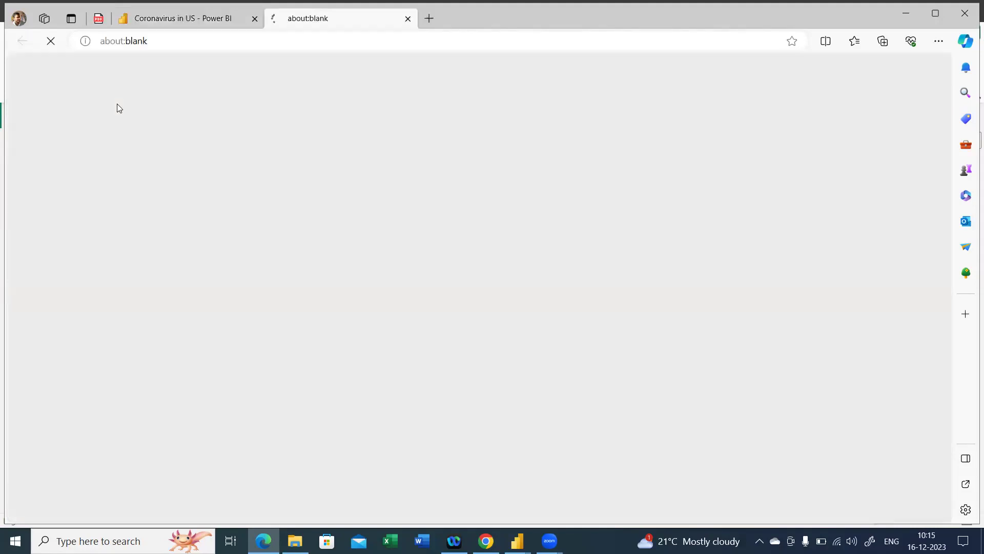
{"action": "left_click", "coordinate": [152, 24]}
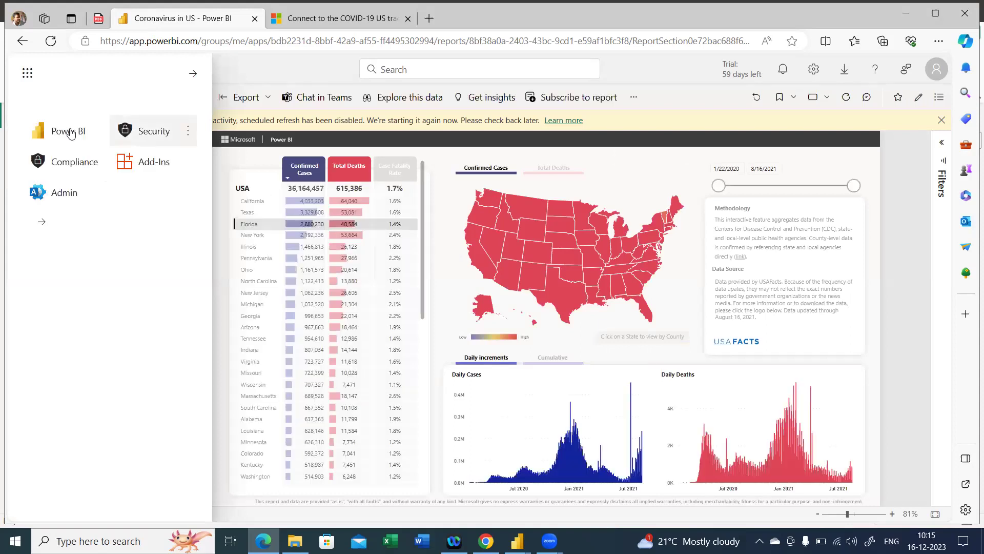
{"action": "left_click", "coordinate": [104, 158]}
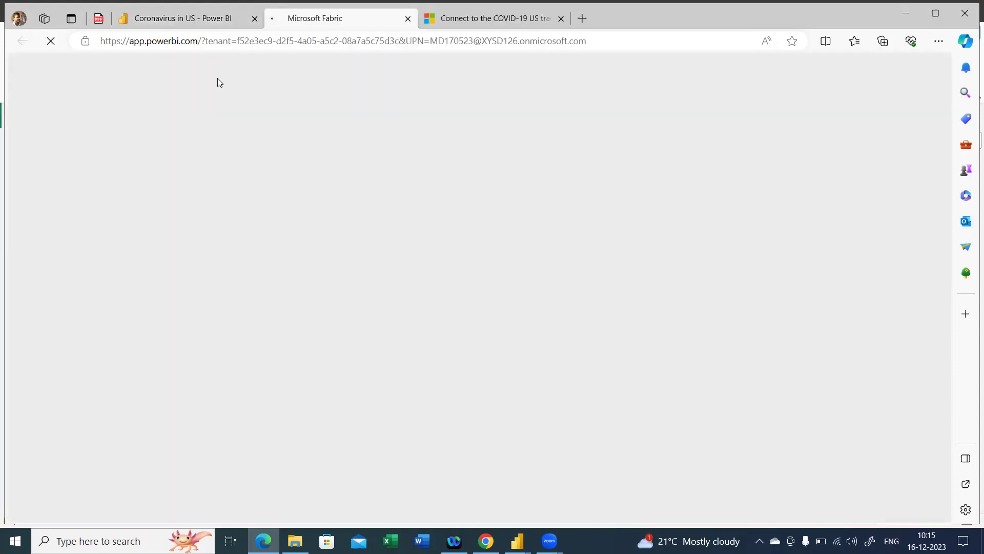
{"action": "left_click", "coordinate": [167, 24]}
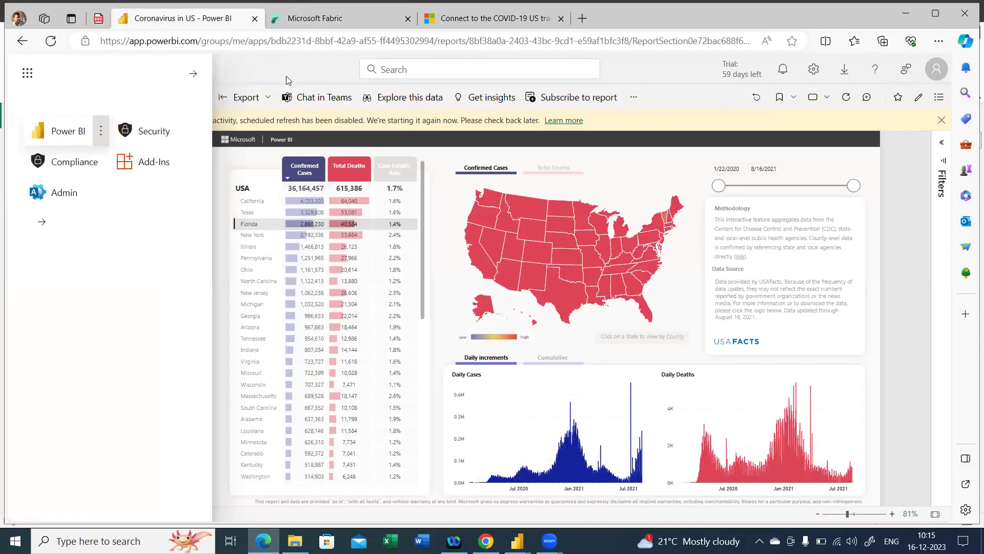
Open the COVID-19 app's guide on how to connect data in a separate browser tab.
{"action": "left_click", "coordinate": [718, 118]}
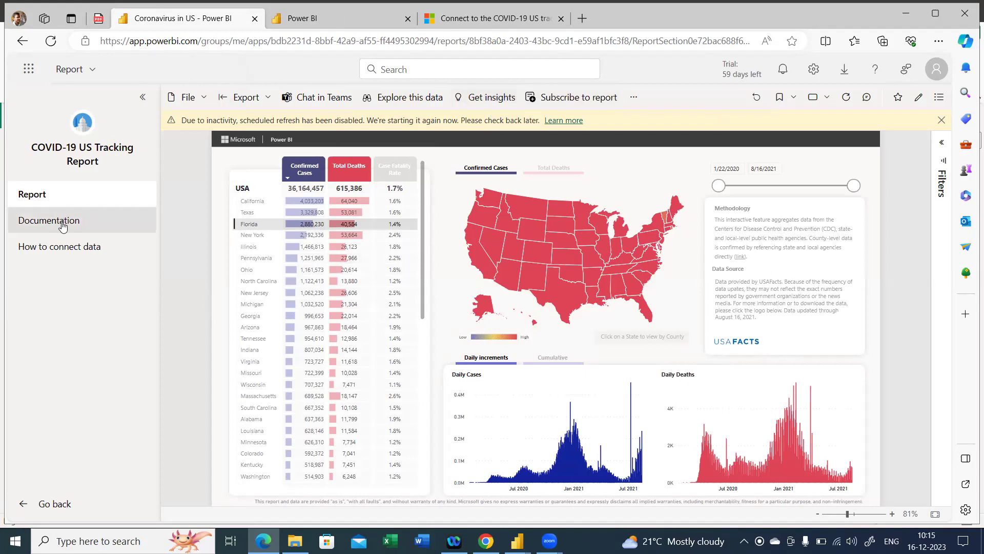
{"action": "left_click", "coordinate": [74, 247]}
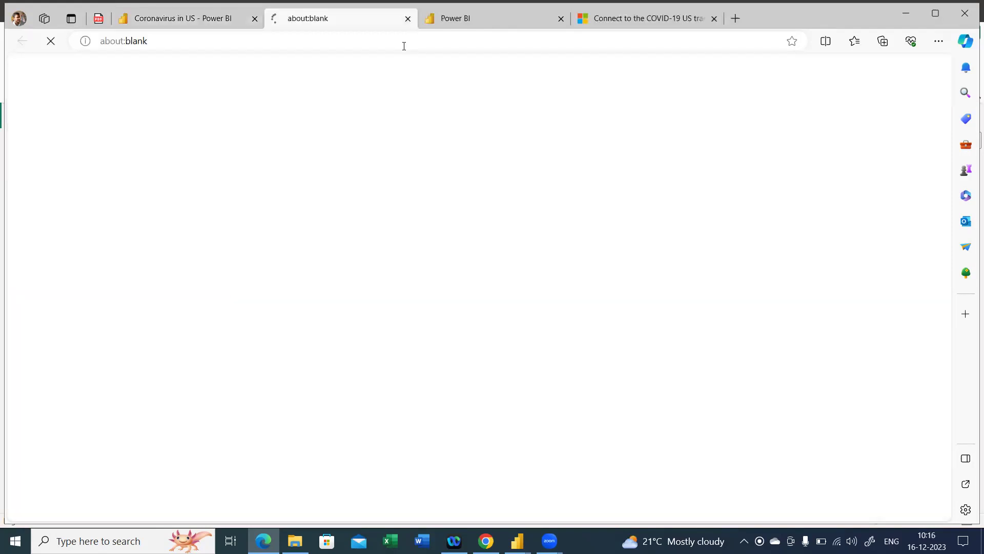
{"action": "left_click", "coordinate": [204, 1]}
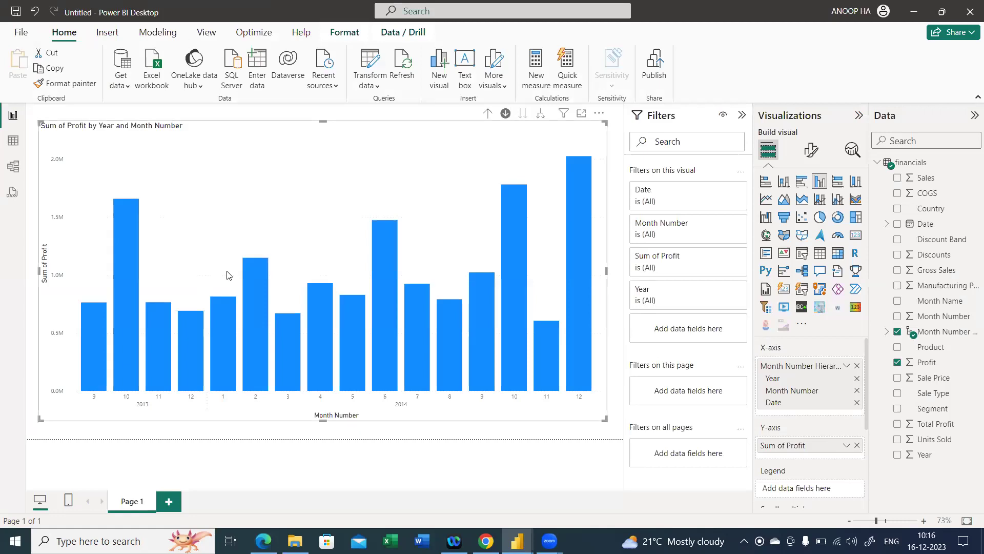
{"action": "key", "text": "alt+Tab"}
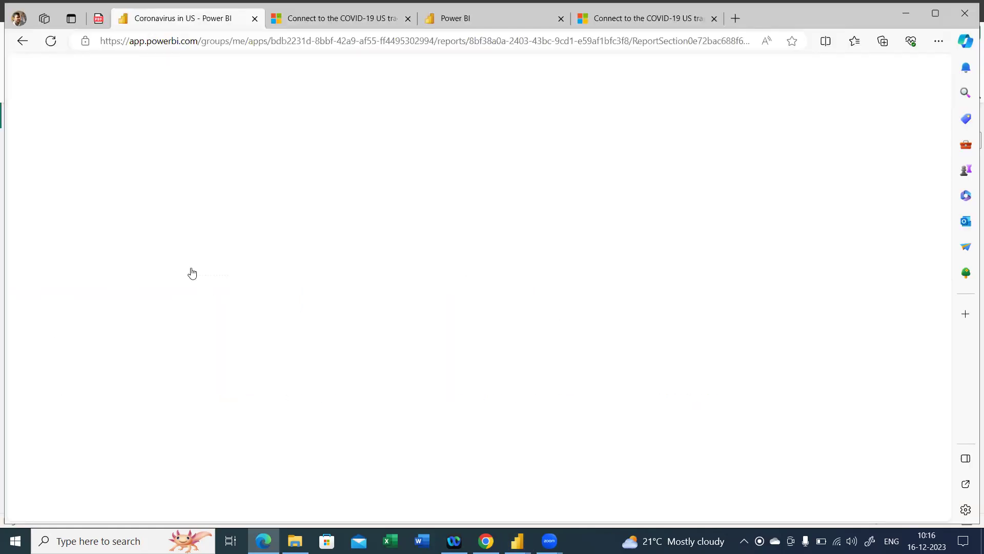
Return to the Power BI home page and open the workspace named new.
{"action": "left_click", "coordinate": [497, 19]}
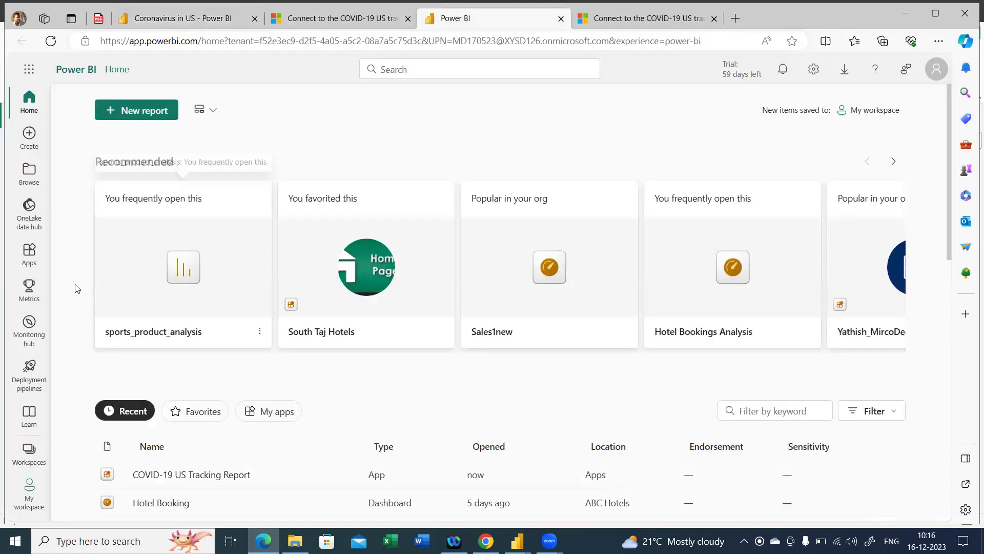
{"action": "left_click", "coordinate": [29, 450]}
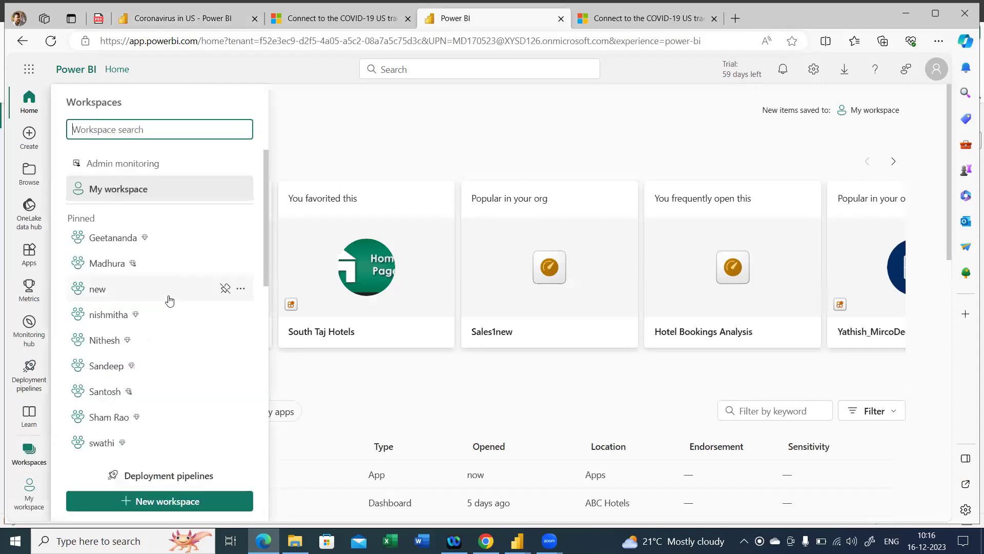
{"action": "left_click", "coordinate": [98, 290]}
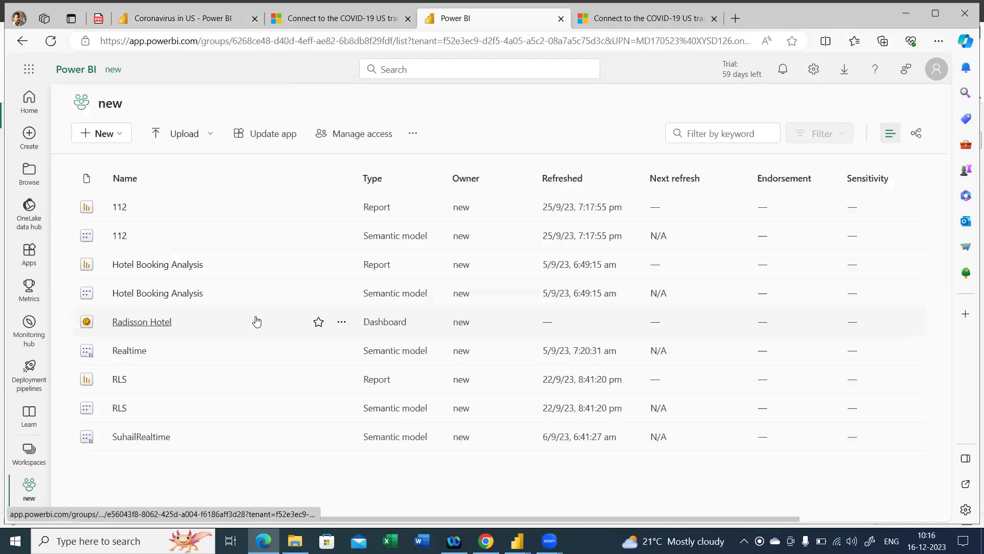
Start updating the workspace's app and change its name to Taj Hotels Groups.
{"action": "left_click", "coordinate": [259, 142]}
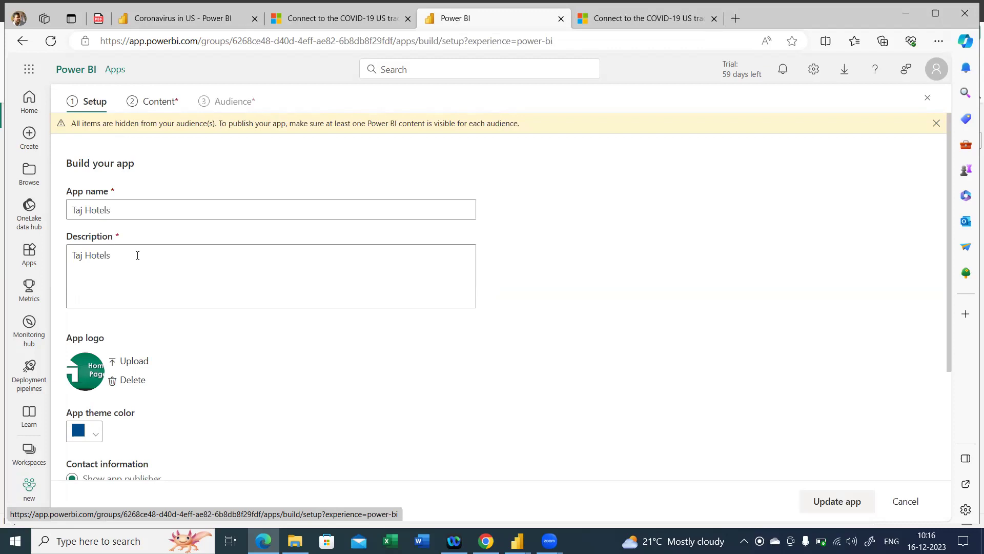
{"action": "scroll", "coordinate": [137, 256], "scroll_direction": "down", "scroll_amount": 3}
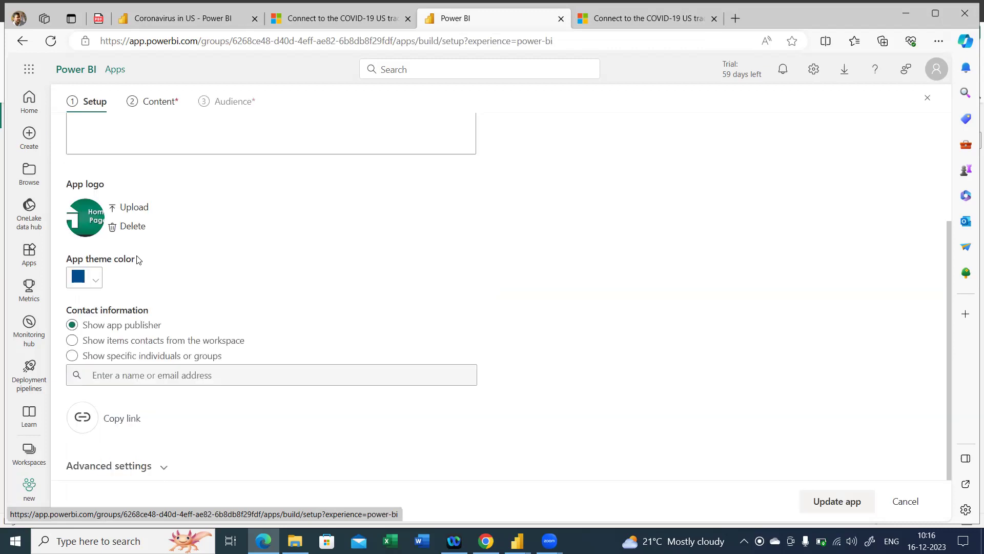
{"action": "scroll", "coordinate": [129, 257], "scroll_direction": "up", "scroll_amount": 3}
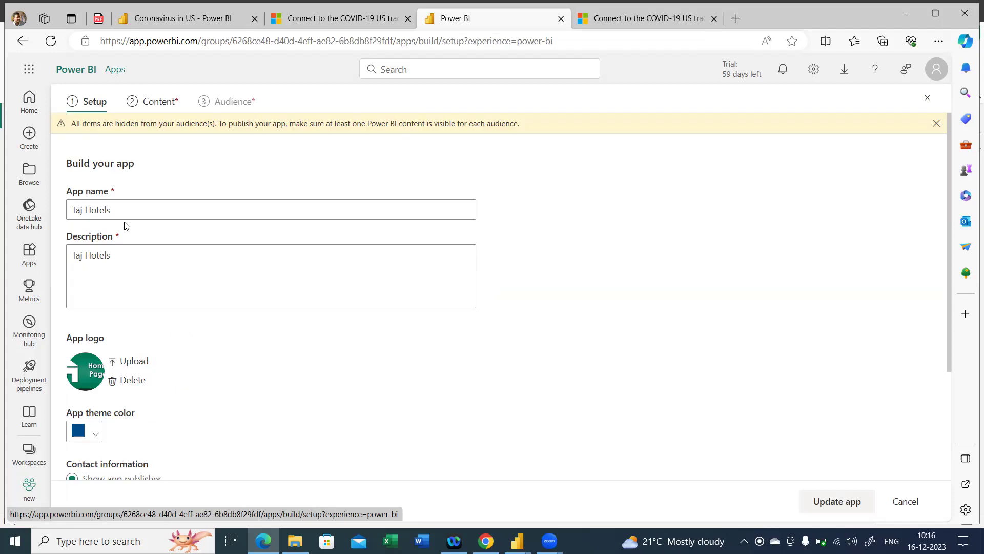
{"action": "double_click", "coordinate": [129, 213]}
{"action": "type", "text": "Ho"}
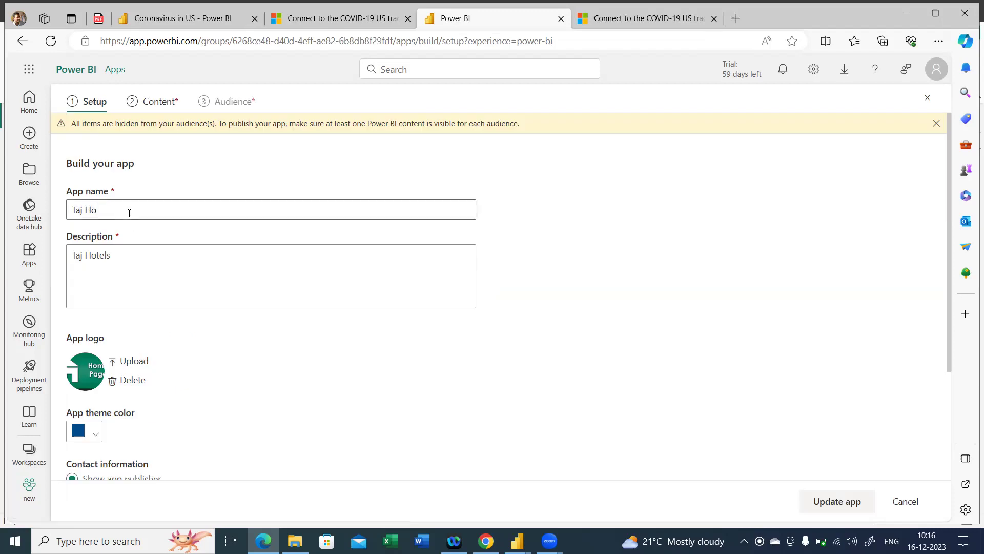
{"action": "type", "text": "tels Groups"}
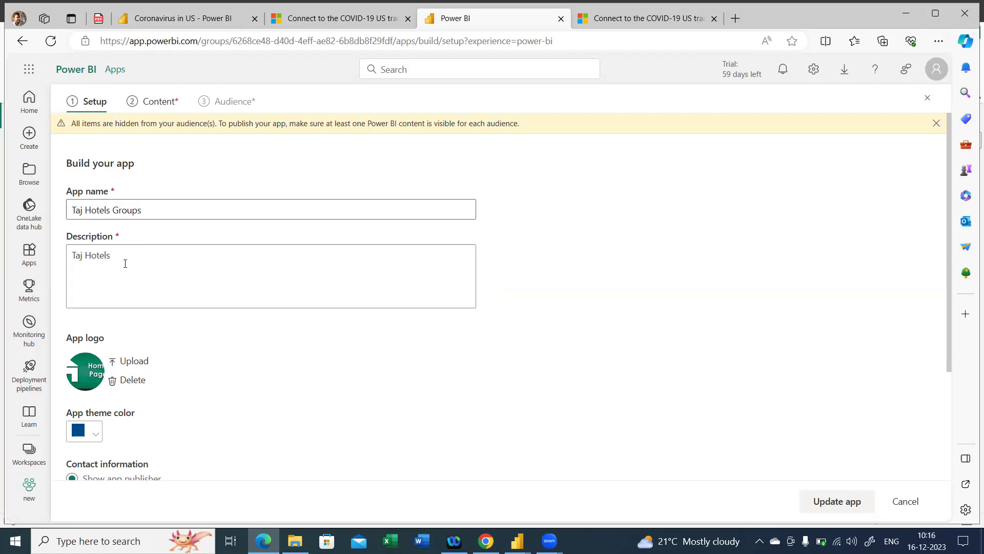
Replace the app's description with "This is the Taj Hotels Groups" and review the remaining setup options.
{"action": "left_click_drag", "start_coordinate": [125, 264], "coordinate": [5, 250]}
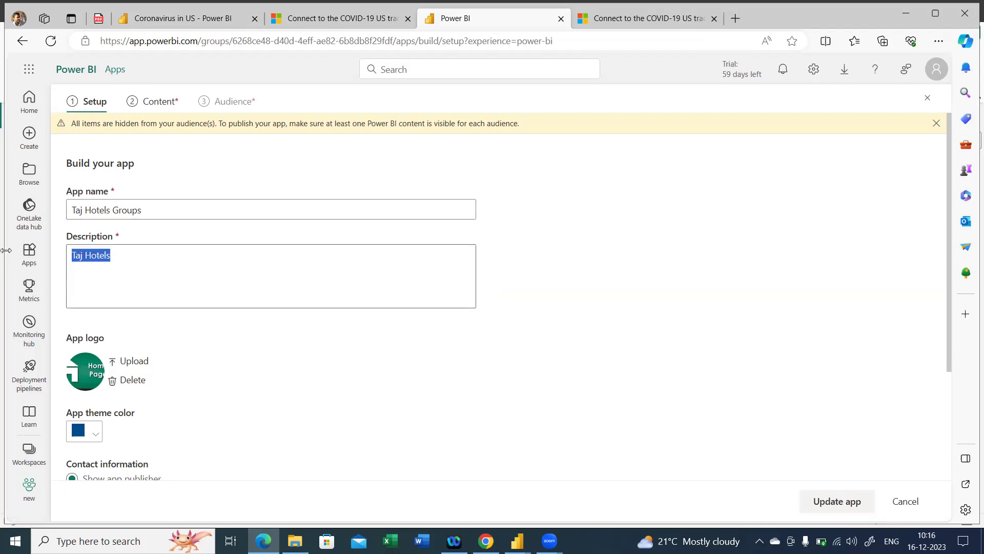
{"action": "type", "text": "THis is th"}
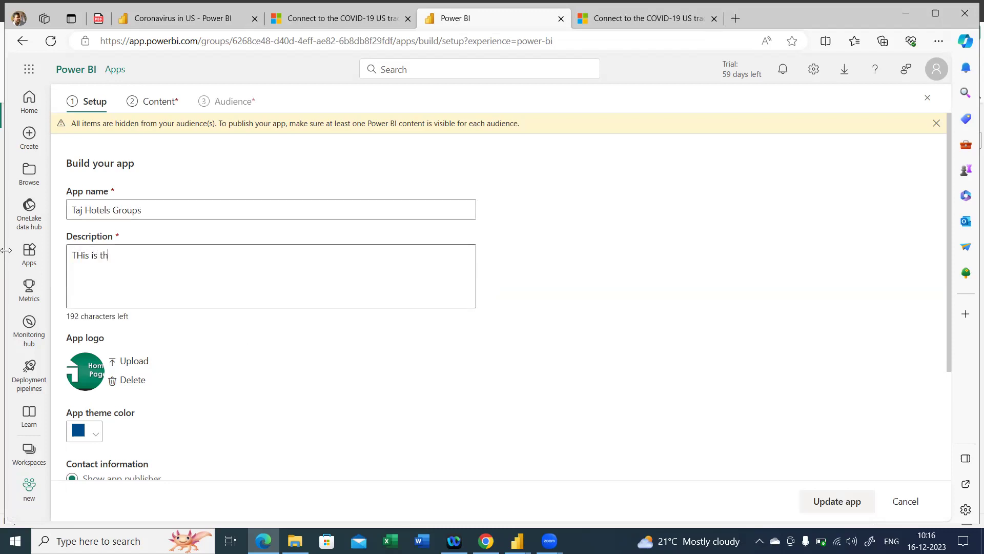
{"action": "type", "text": "e Taj Hotel"}
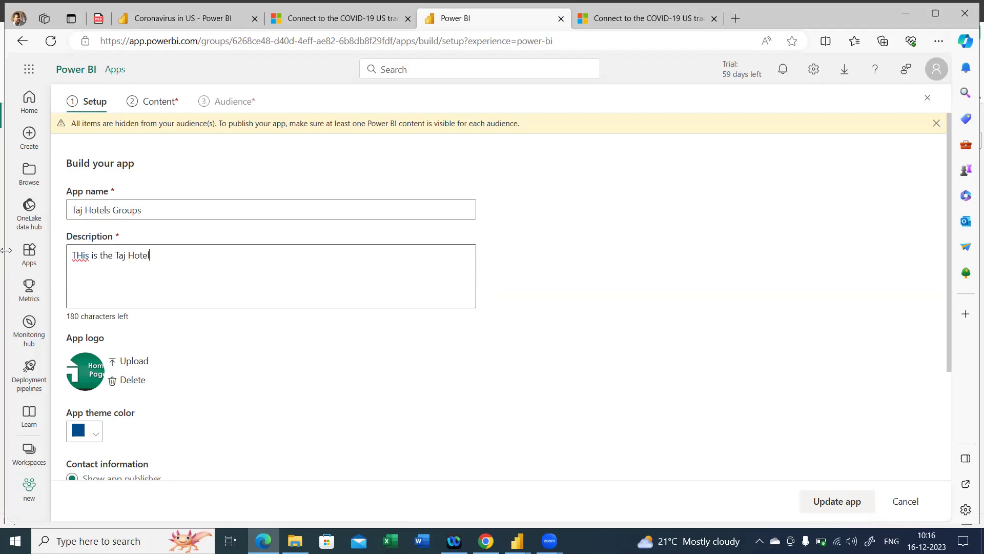
{"action": "type", "text": "s Groups"}
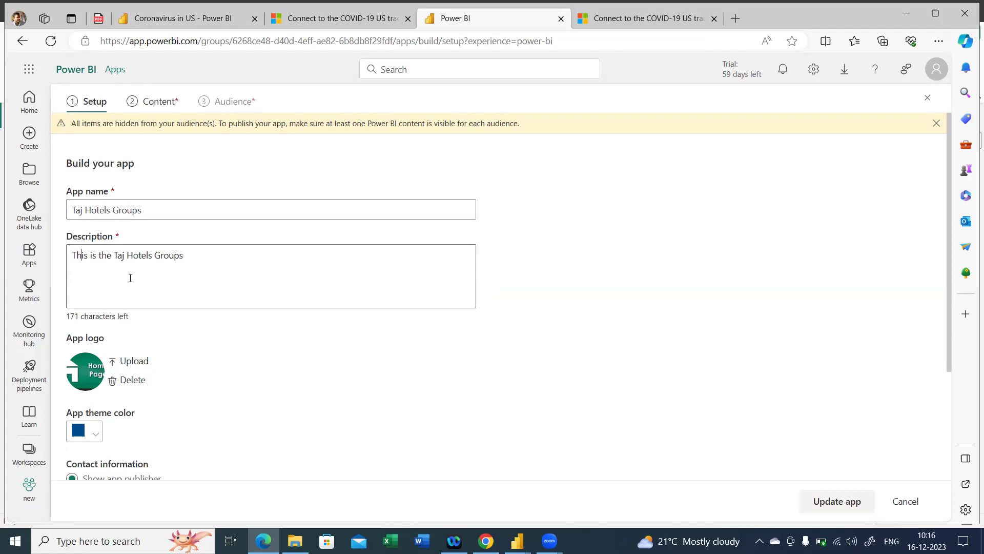
{"action": "scroll", "coordinate": [147, 295], "scroll_direction": "down", "scroll_amount": 3}
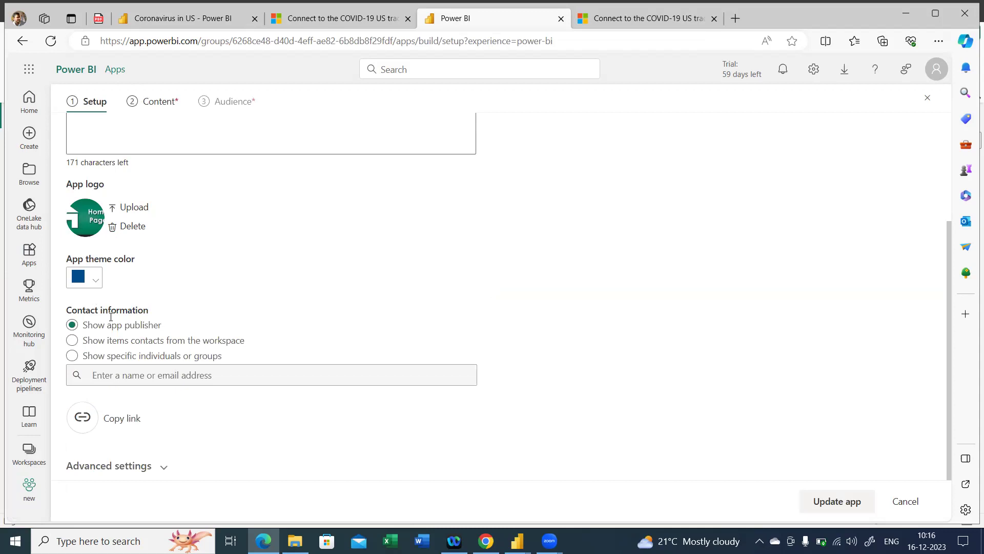
{"action": "left_click", "coordinate": [836, 500]}
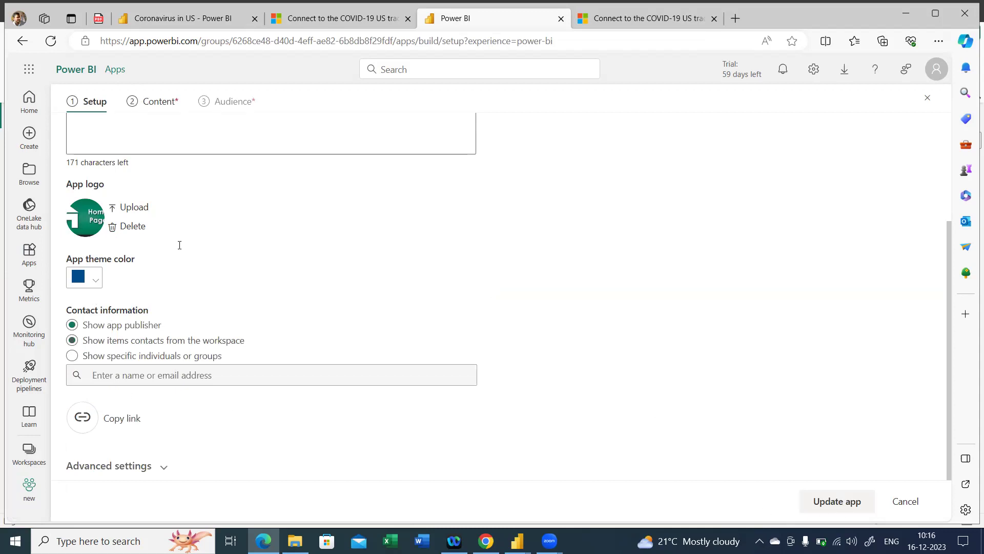
Add the Radisson Hotel dashboard from the workspace to the app's content.
{"action": "left_click", "coordinate": [162, 102]}
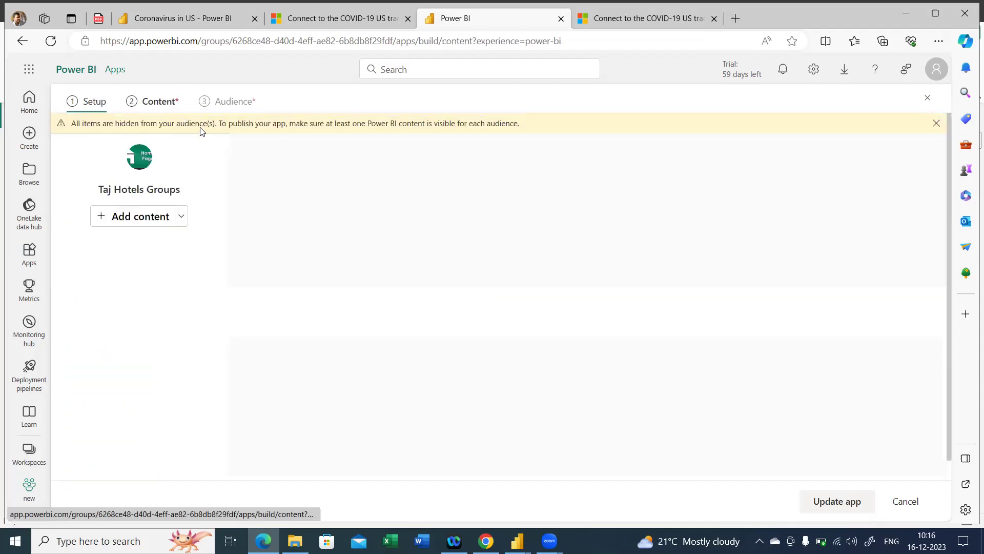
{"action": "left_click", "coordinate": [137, 215]}
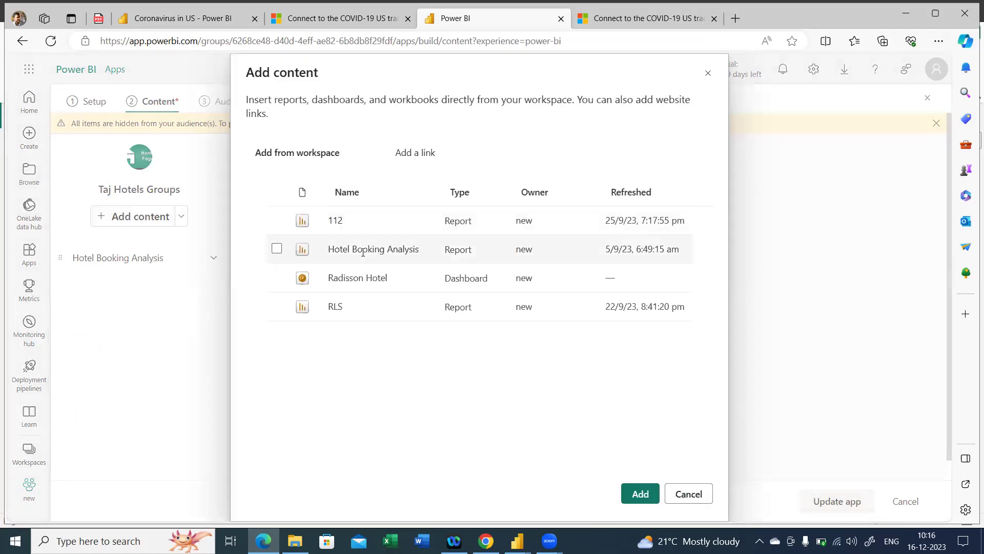
{"action": "left_click", "coordinate": [277, 278]}
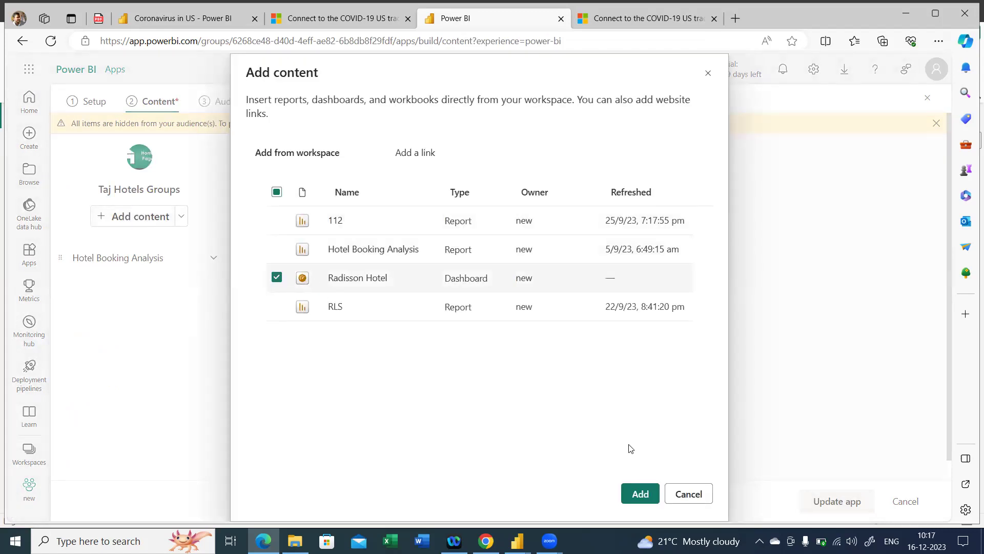
{"action": "left_click", "coordinate": [647, 494]}
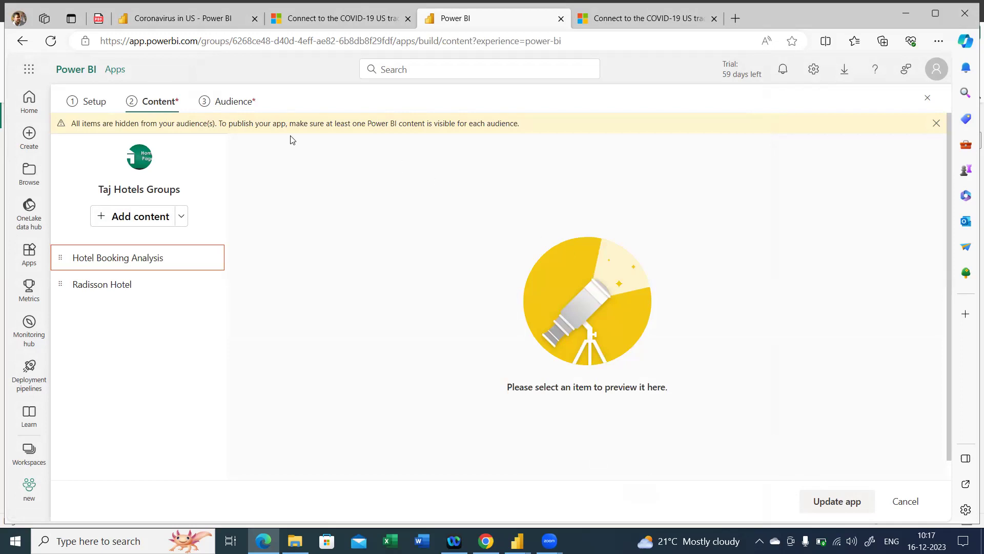
Add a new audience to the app, check its access options and discard the app update.
{"action": "left_click", "coordinate": [246, 106]}
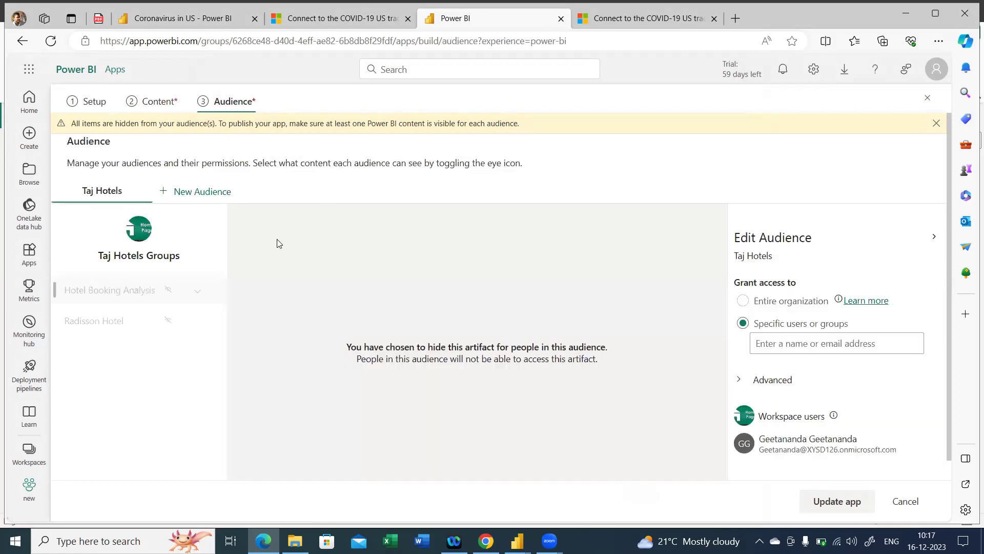
{"action": "left_click", "coordinate": [223, 192]}
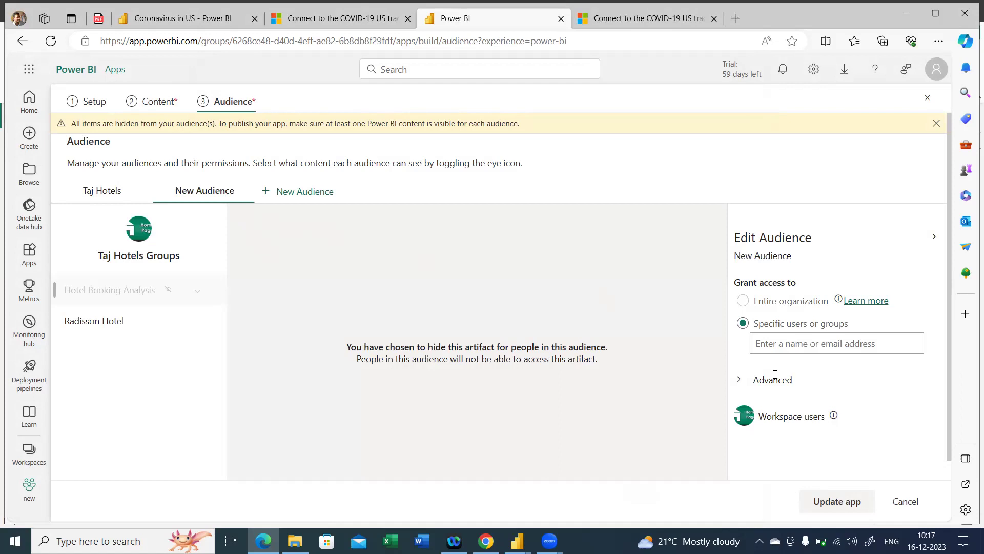
{"action": "left_click", "coordinate": [764, 346]}
{"action": "left_click", "coordinate": [738, 381]}
{"action": "scroll", "coordinate": [813, 406], "scroll_direction": "down", "scroll_amount": 1}
{"action": "left_click", "coordinate": [905, 502]}
{"action": "left_click", "coordinate": [662, 320]}
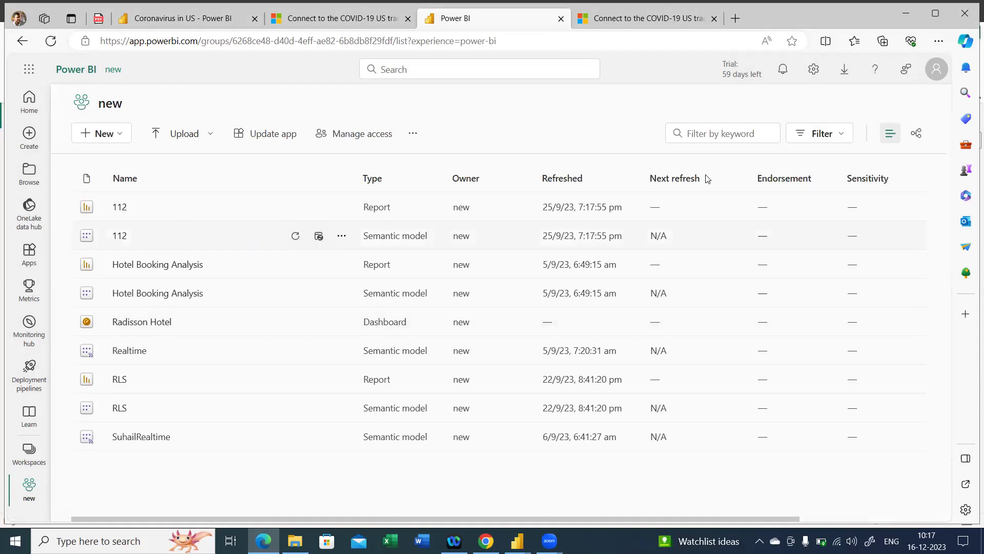
Check the signed-in account's licence details and the Microsoft Fabric trial upgrade offer, dismissing both without buying.
{"action": "left_click", "coordinate": [935, 71]}
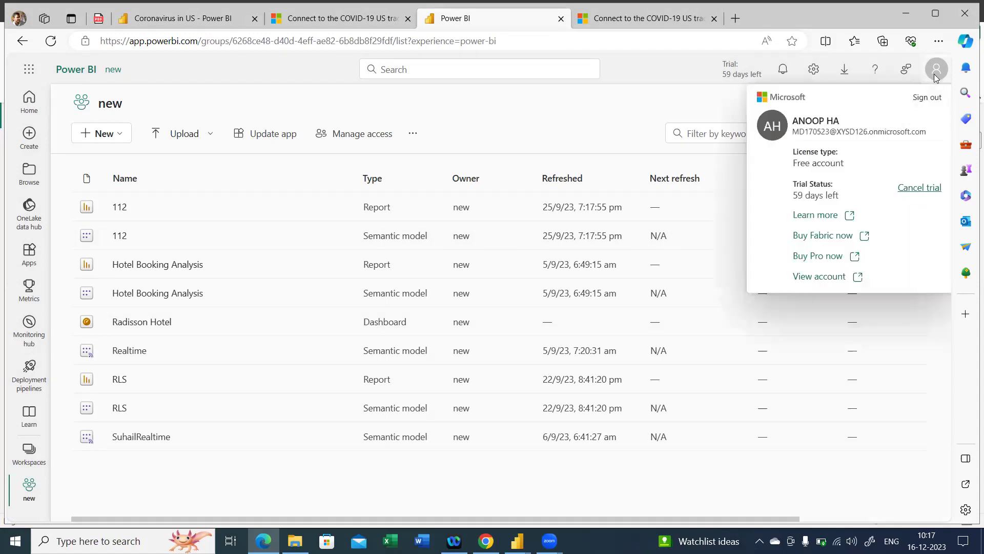
{"action": "left_click_drag", "start_coordinate": [793, 132], "coordinate": [927, 135]}
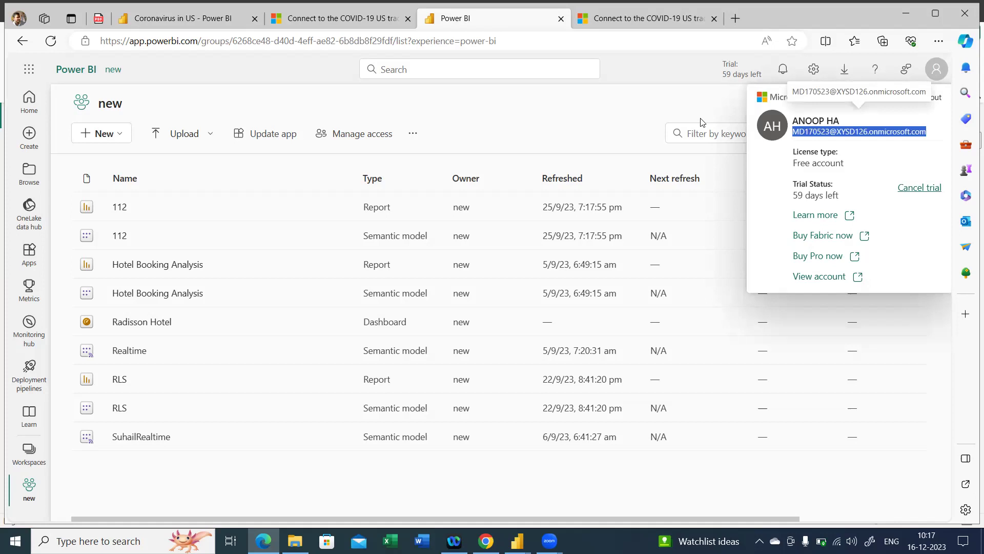
{"action": "left_click", "coordinate": [581, 114]}
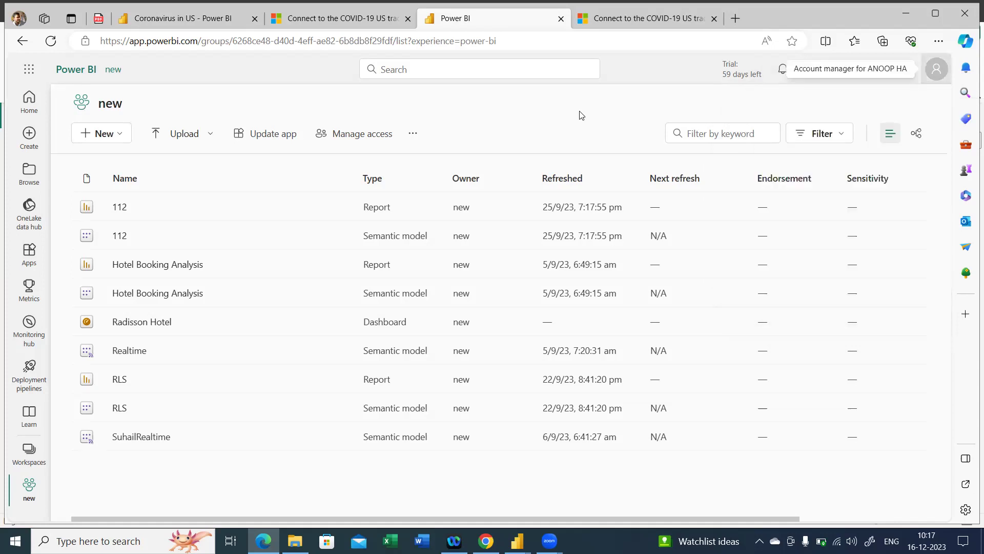
{"action": "left_click", "coordinate": [733, 75]}
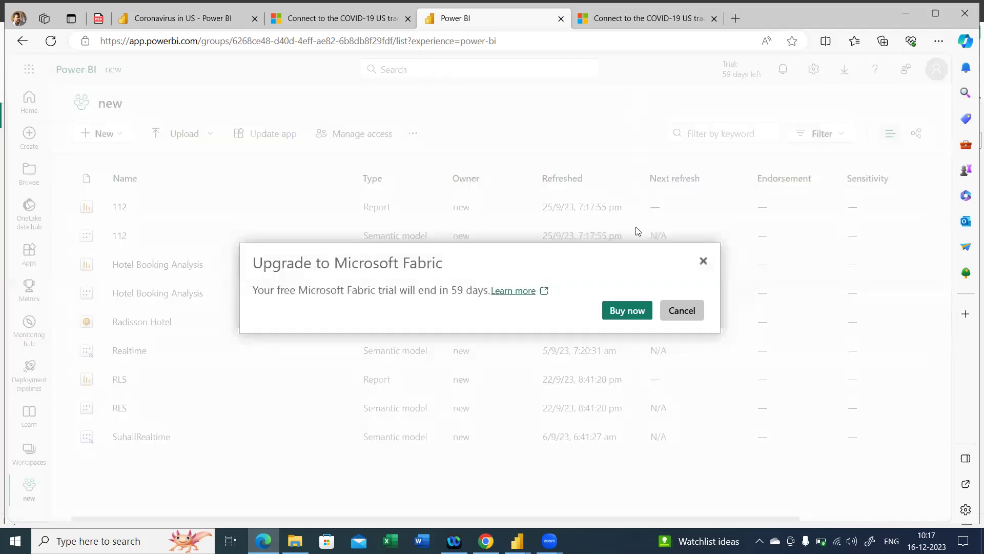
{"action": "left_click", "coordinate": [682, 311]}
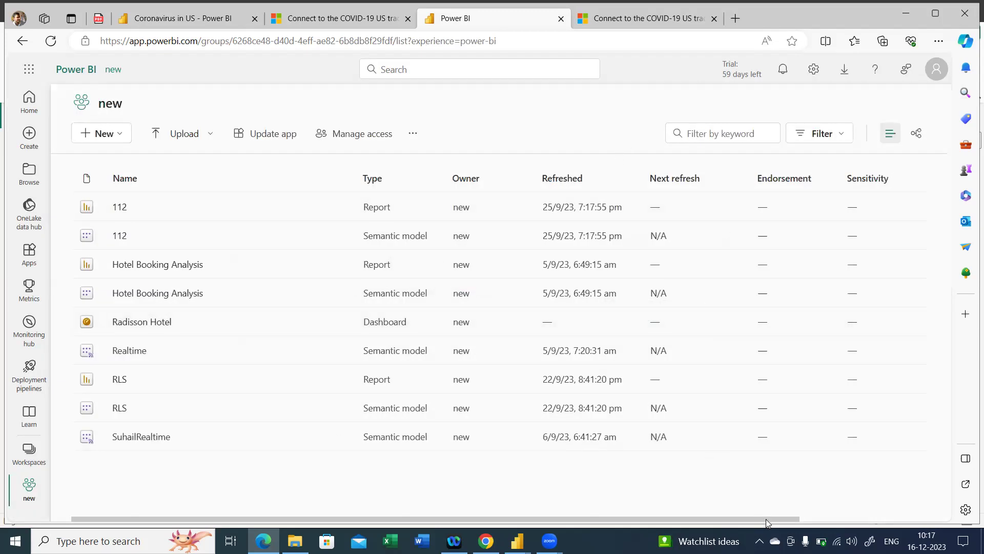
Check the Included in app column, reopen the workspace's app setup and display the app's shareable link.
{"action": "scroll", "coordinate": [768, 521], "scroll_direction": "right", "scroll_amount": 3}
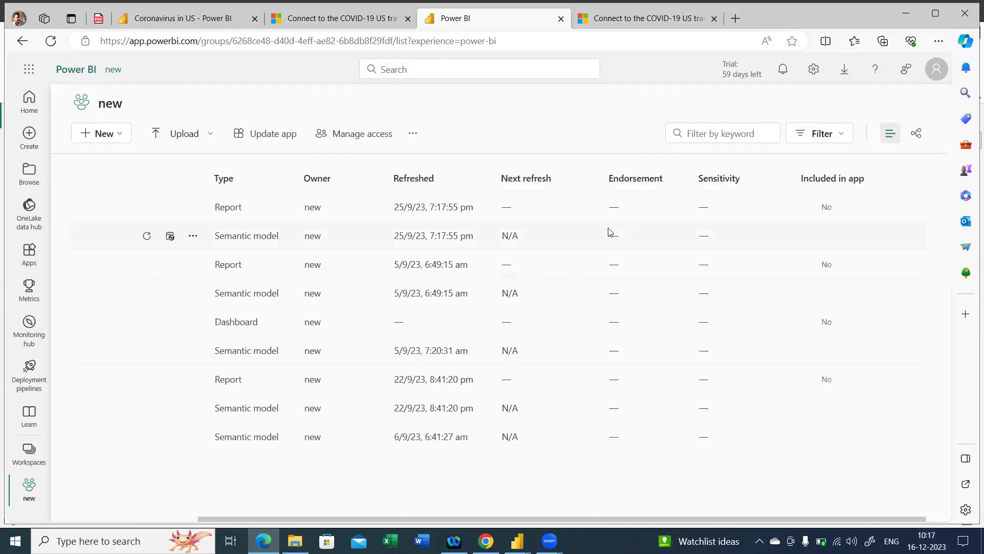
{"action": "left_click_drag", "start_coordinate": [379, 533], "coordinate": [304, 527]}
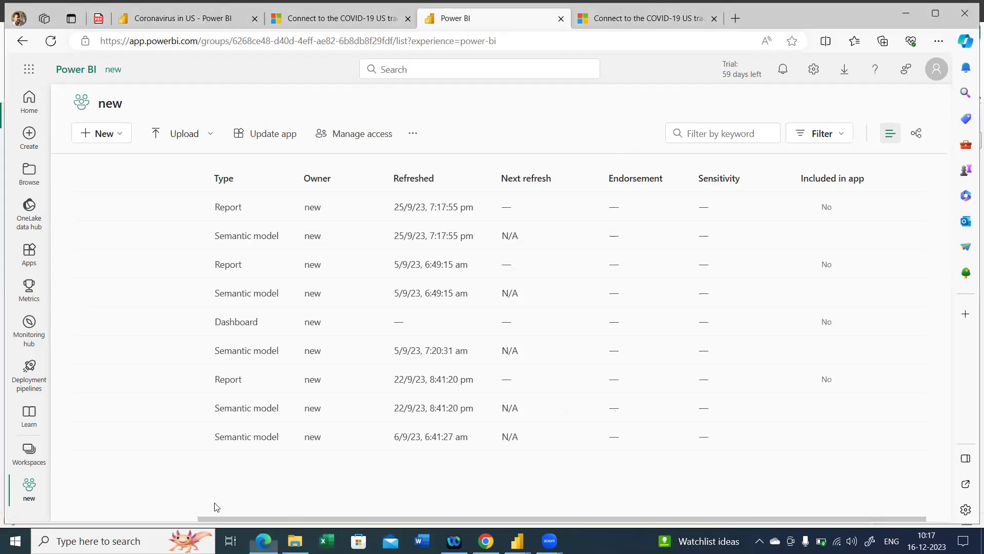
{"action": "scroll", "coordinate": [215, 506], "scroll_direction": "left", "scroll_amount": 3}
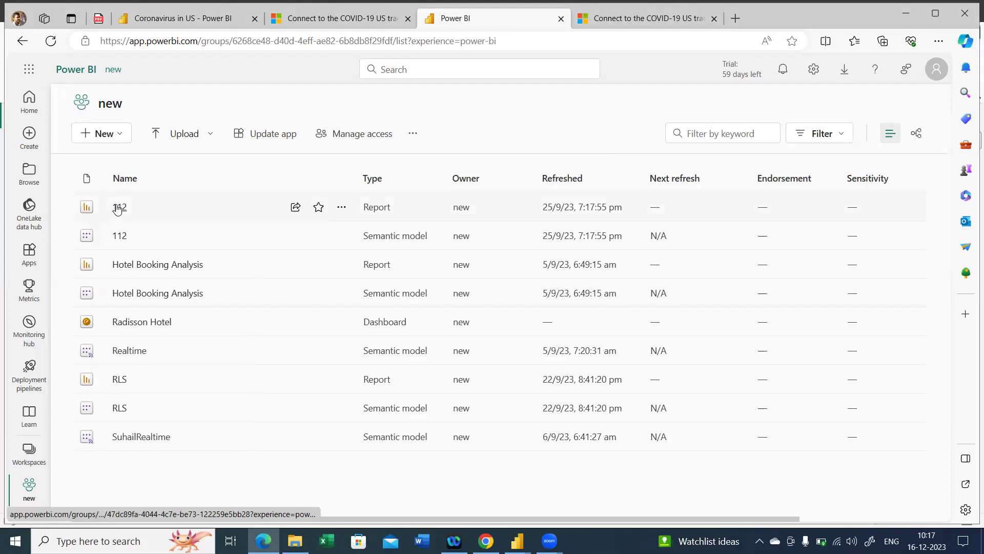
{"action": "left_click", "coordinate": [262, 135]}
{"action": "scroll", "coordinate": [153, 446], "scroll_direction": "down", "scroll_amount": 3}
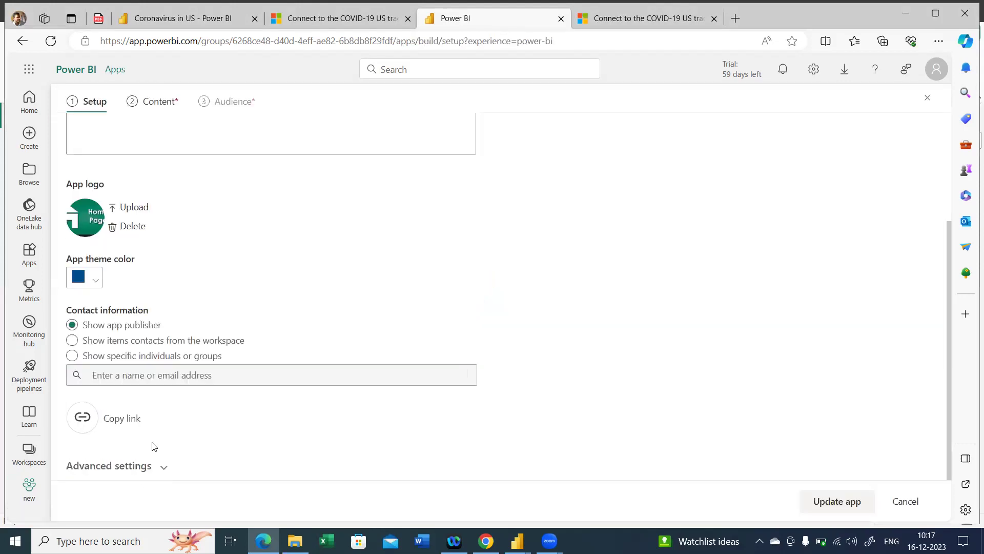
{"action": "scroll", "coordinate": [154, 446], "scroll_direction": "up", "scroll_amount": 1}
{"action": "left_click", "coordinate": [132, 473]}
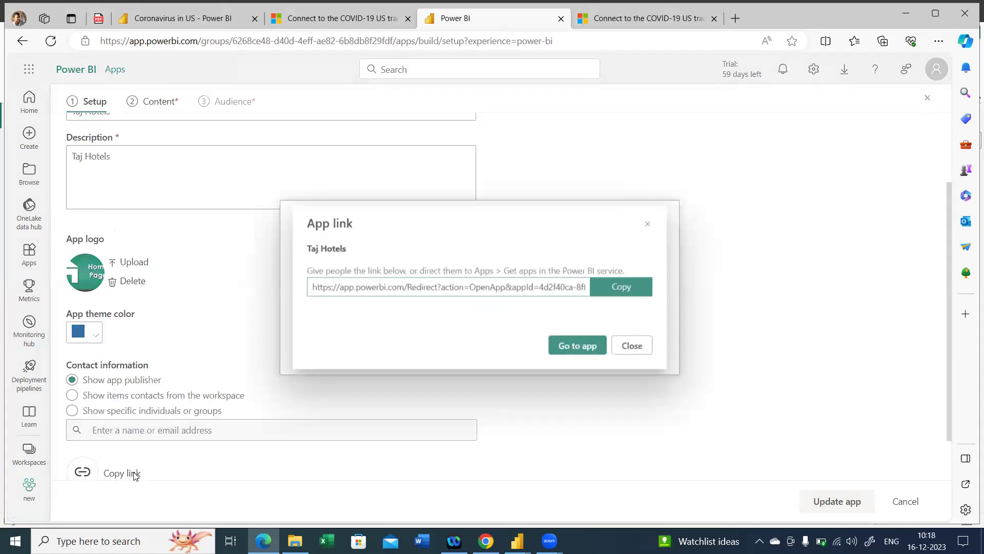
Go to the Taj Hotels app from its link dialog and fit the Hotel Booking Analysis report to the page.
{"action": "triple_click", "coordinate": [341, 289]}
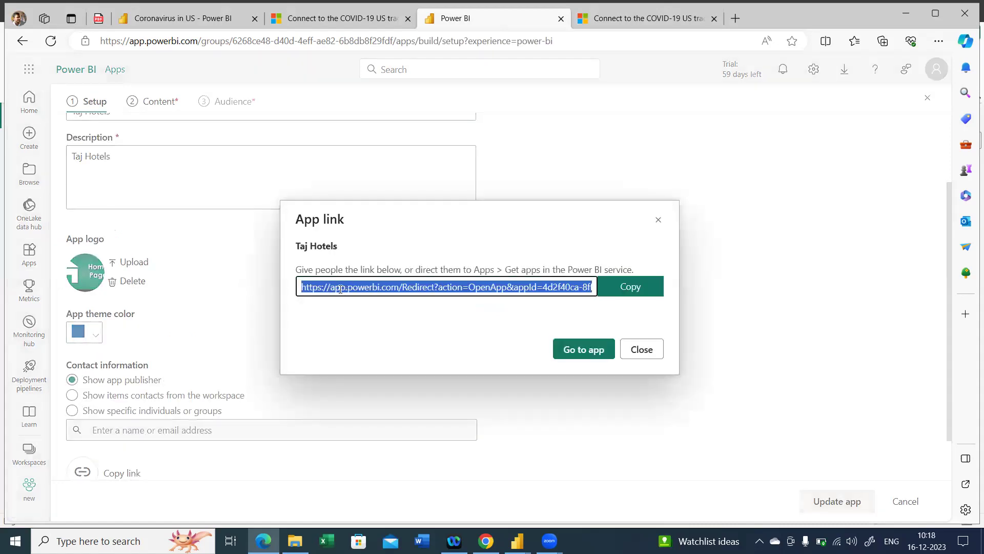
{"action": "left_click", "coordinate": [591, 350]}
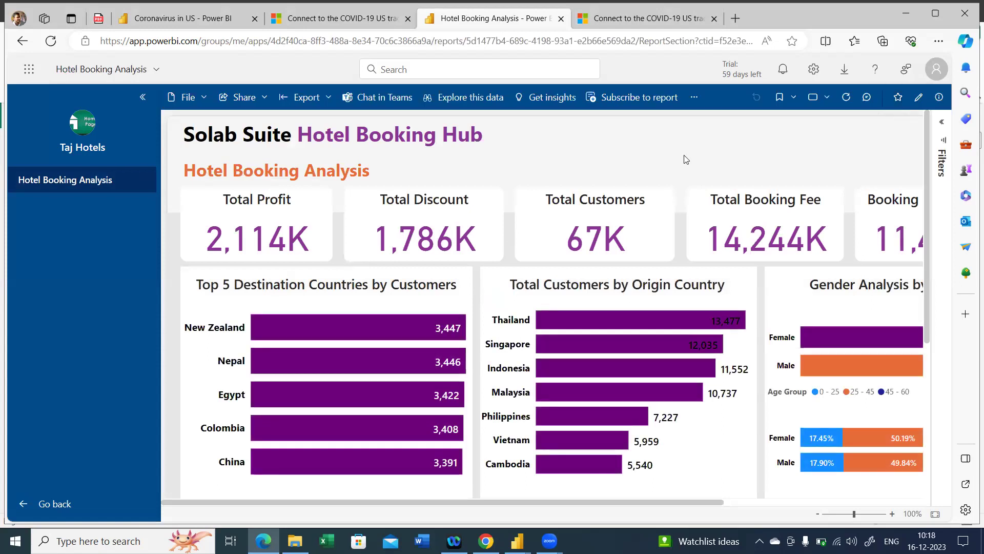
{"action": "scroll", "coordinate": [628, 167], "scroll_direction": "down", "scroll_amount": 2}
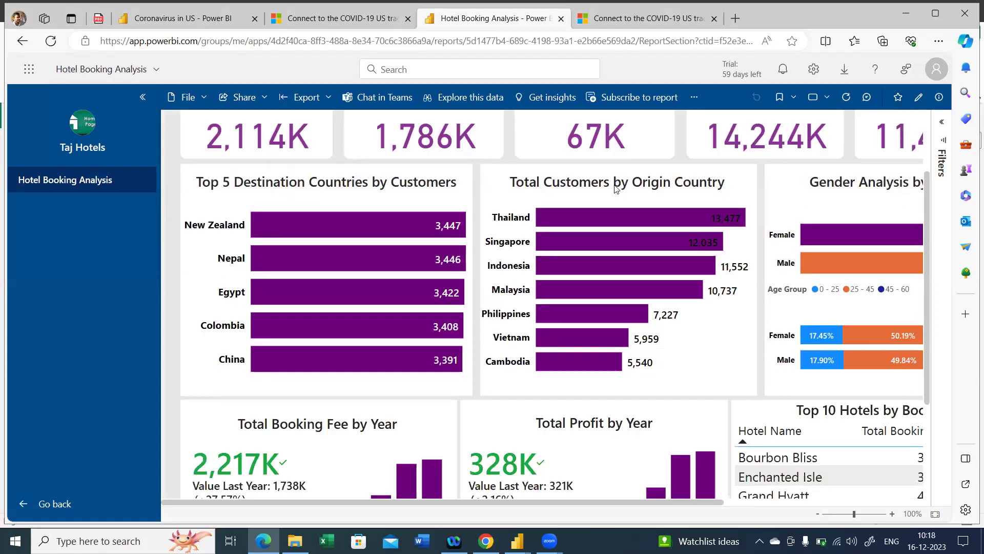
{"action": "scroll", "coordinate": [617, 189], "scroll_direction": "up", "scroll_amount": 2}
{"action": "left_click_drag", "start_coordinate": [701, 501], "coordinate": [827, 505]}
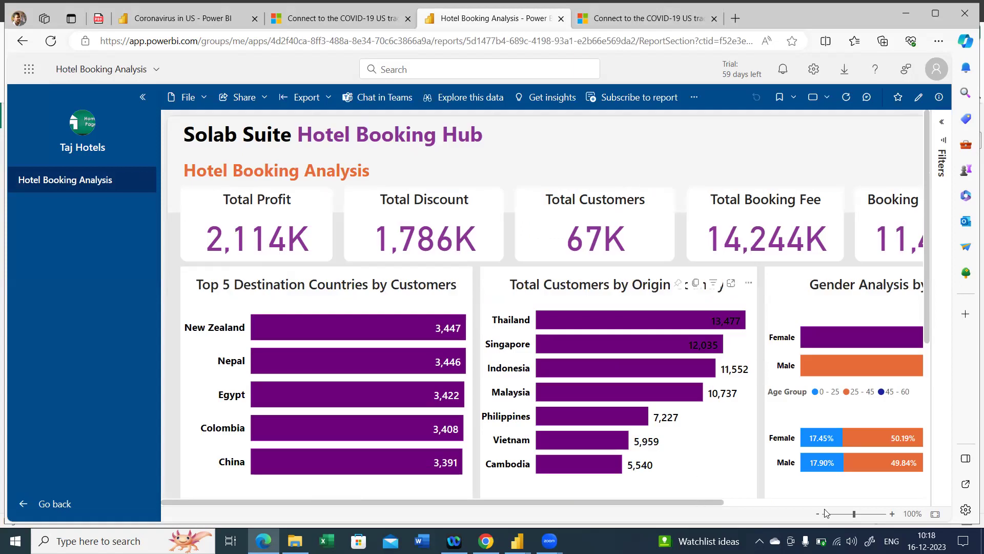
{"action": "left_click", "coordinate": [936, 514]}
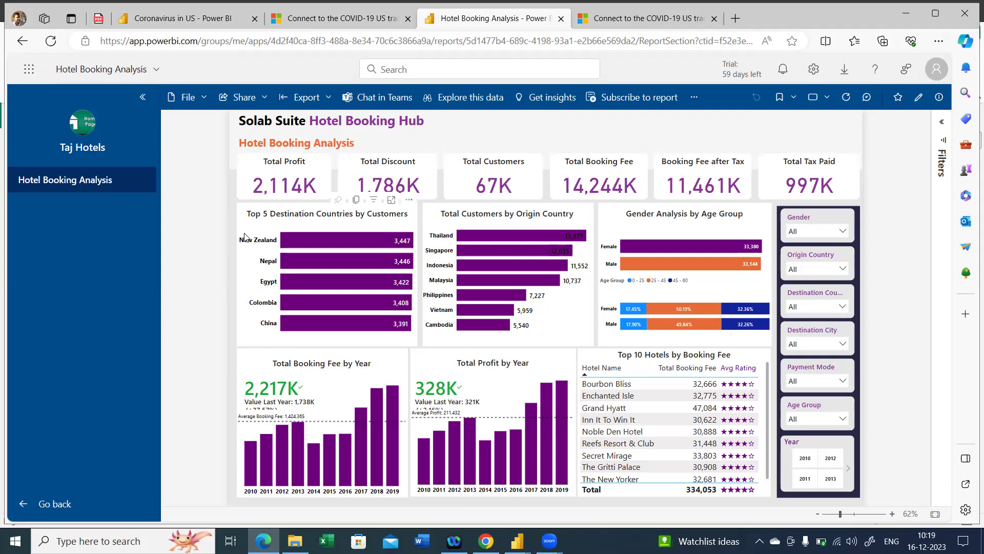
Export the Hotel Booking Analysis report to a new PowerPoint presentation with embedded live data and select its second slide.
{"action": "left_click", "coordinate": [323, 97]}
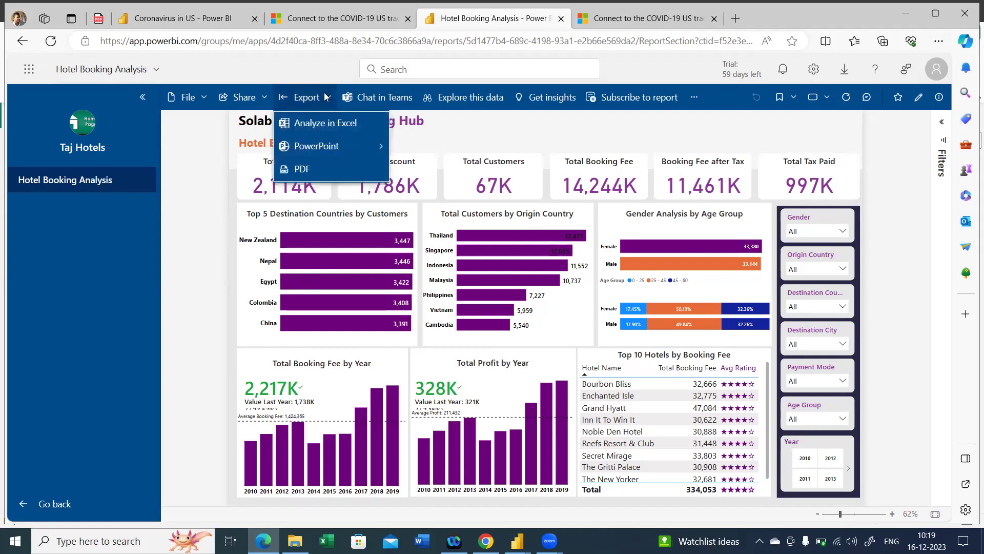
{"action": "mouse_move", "coordinate": [321, 153]}
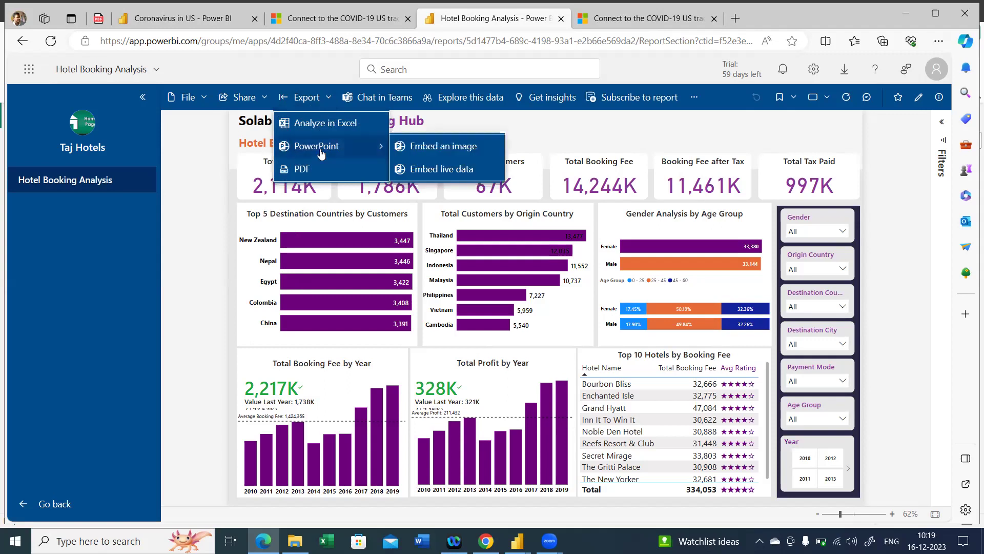
{"action": "left_click", "coordinate": [416, 170]}
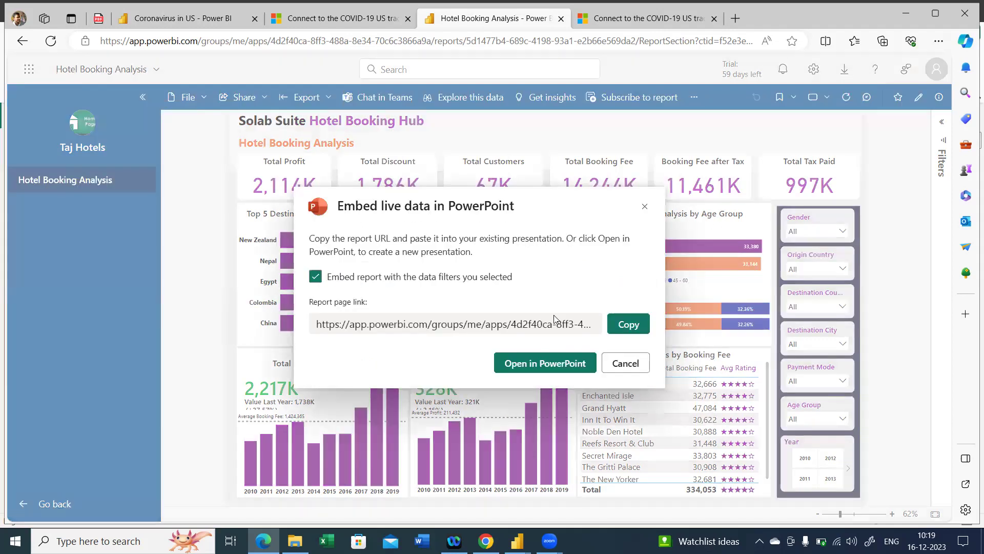
{"action": "left_click", "coordinate": [544, 363]}
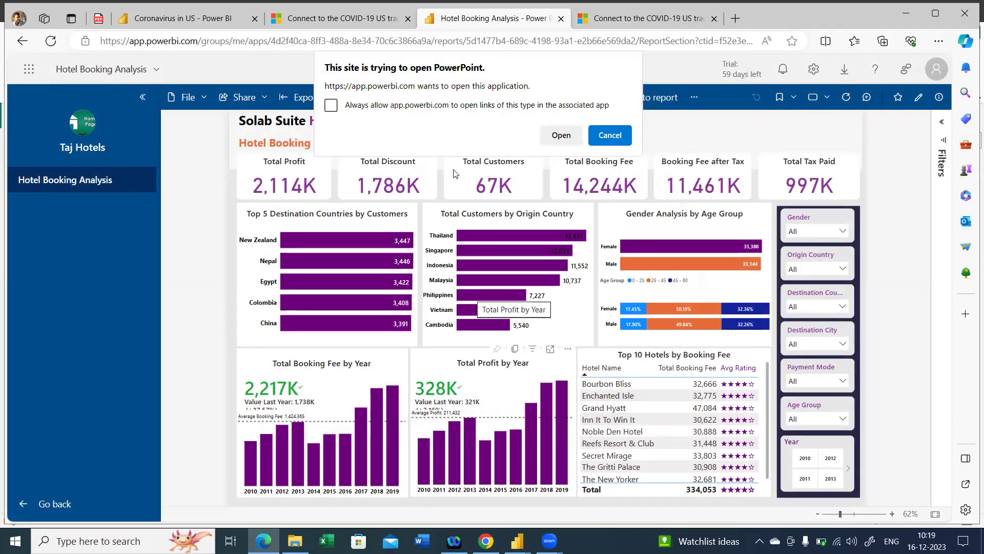
{"action": "left_click", "coordinate": [562, 135]}
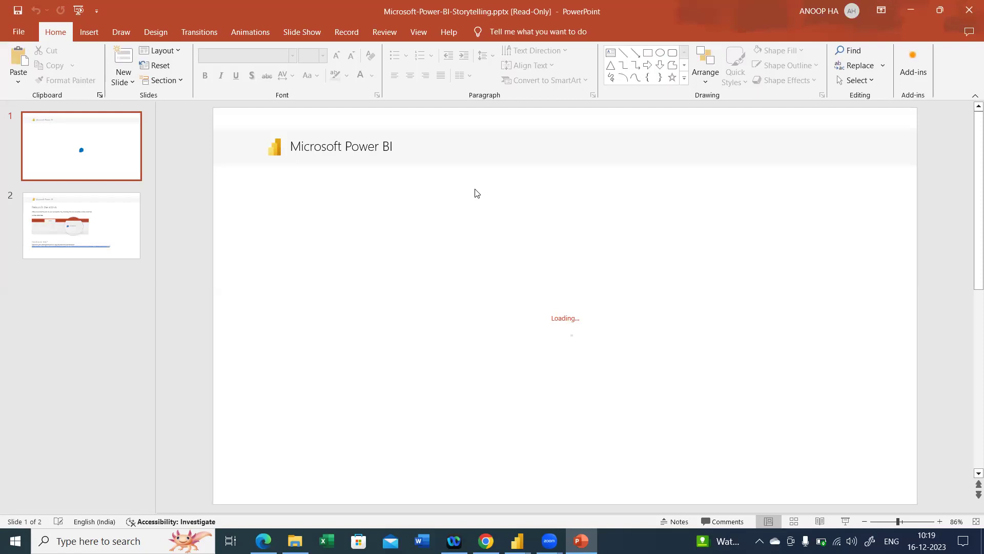
{"action": "left_click", "coordinate": [113, 250]}
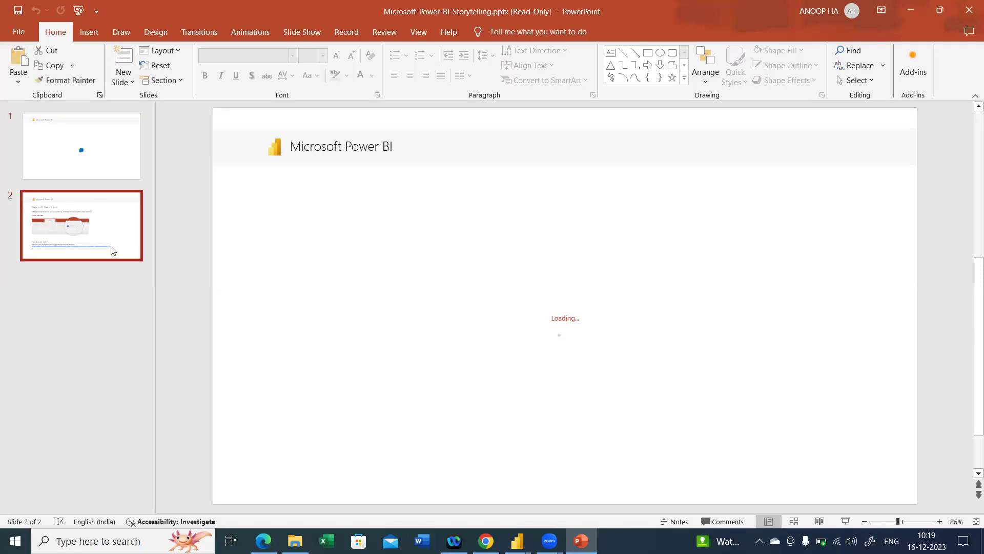